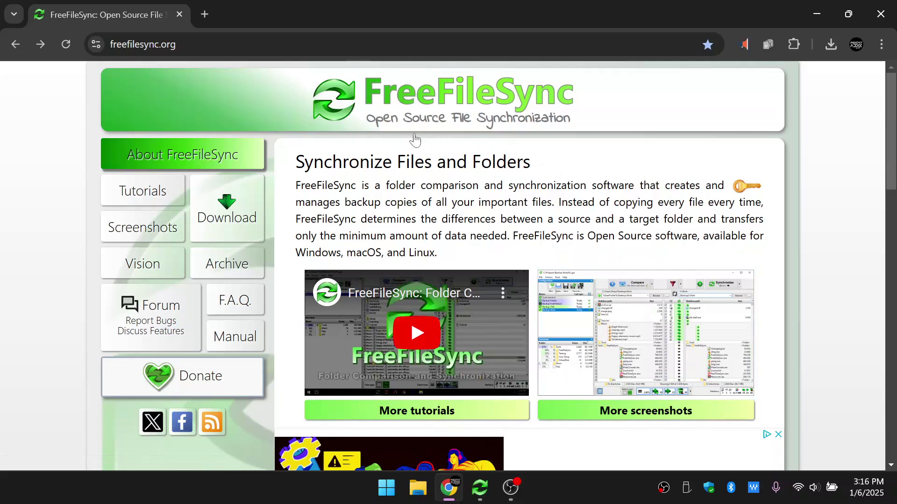
Look over the FreeFileSync home page and open the site's download page.
{"action": "scroll", "coordinate": [156, 165], "scroll_direction": "down", "scroll_amount": 2}
{"action": "scroll", "coordinate": [157, 166], "scroll_direction": "up", "scroll_amount": 2}
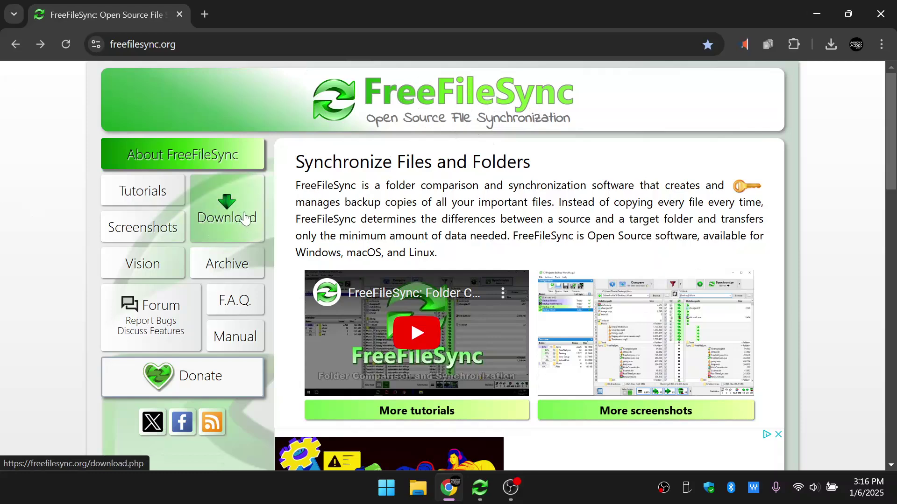
{"action": "scroll", "coordinate": [616, 217], "scroll_direction": "down", "scroll_amount": 2}
{"action": "scroll", "coordinate": [615, 217], "scroll_direction": "up", "scroll_amount": 2}
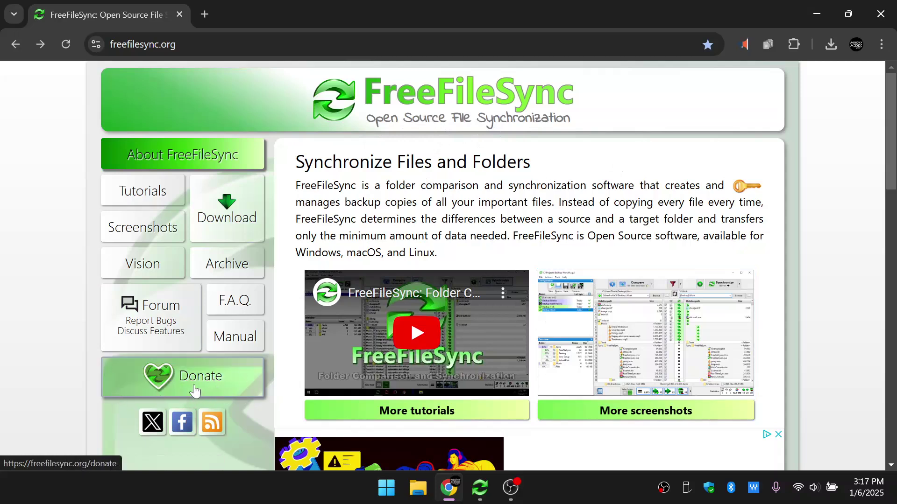
{"action": "left_click", "coordinate": [228, 212]}
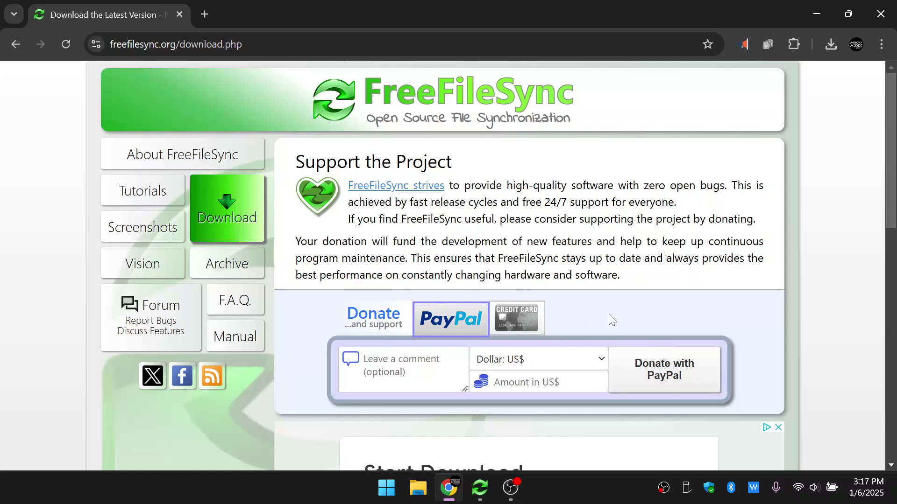
{"action": "scroll", "coordinate": [392, 187], "scroll_direction": "down", "scroll_amount": 3}
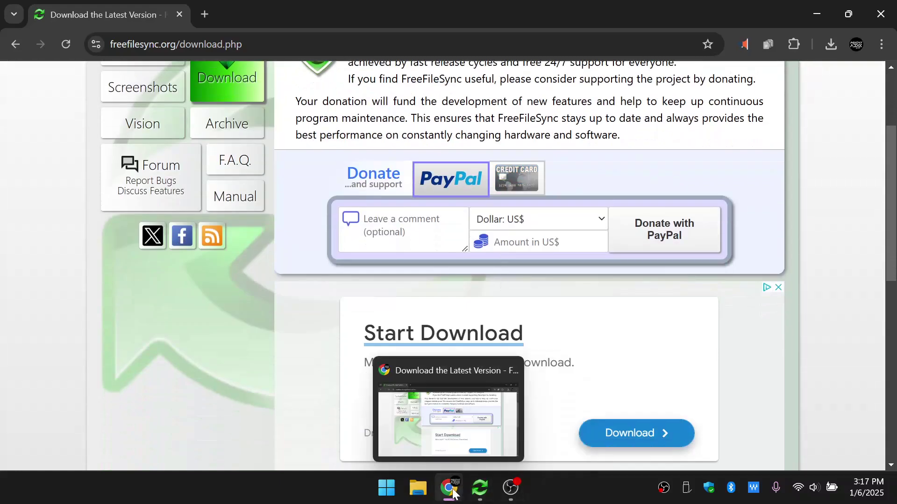
Switch to FreeFileSync and choose the Orico_01 (D:) drive as the source folder.
{"action": "left_click", "coordinate": [480, 488]}
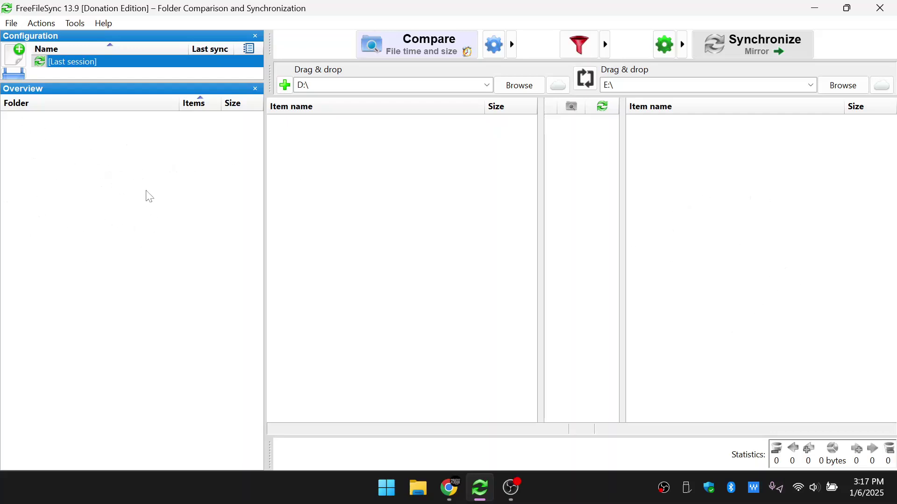
{"action": "left_click", "coordinate": [518, 96]}
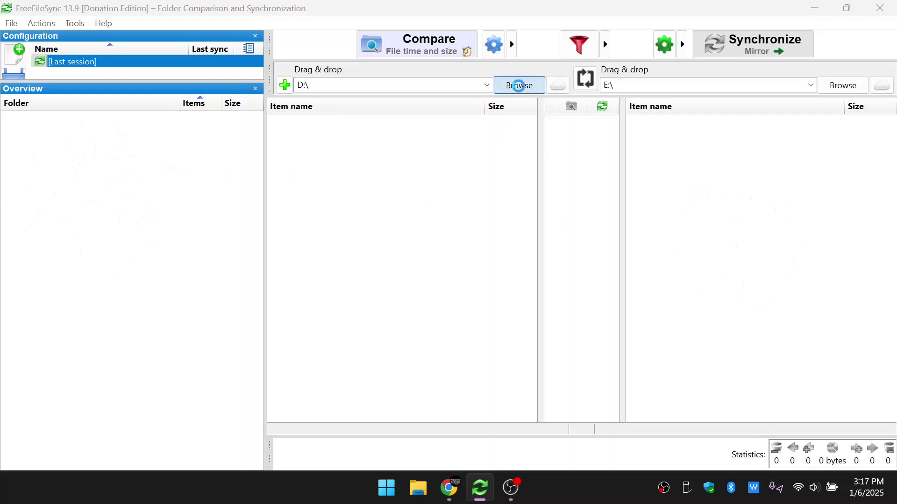
{"action": "left_click", "coordinate": [77, 356]}
{"action": "scroll", "coordinate": [69, 358], "scroll_direction": "down", "scroll_amount": 1}
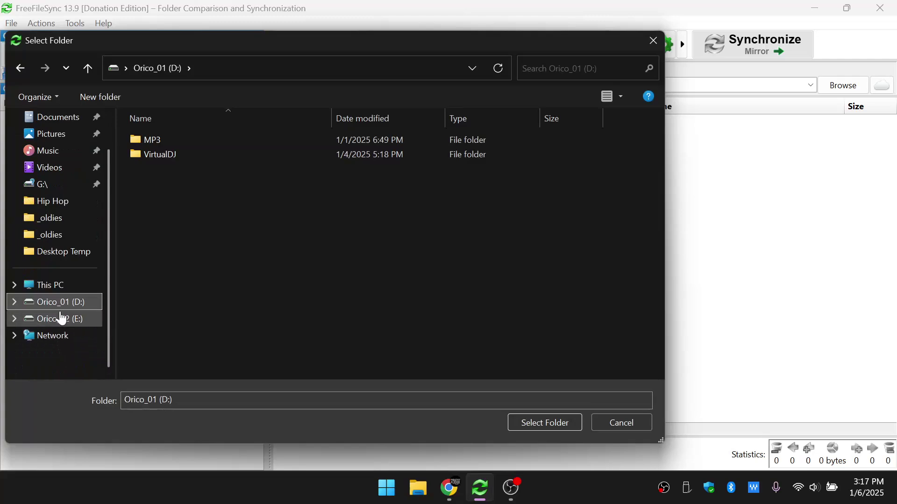
{"action": "key", "text": "Return"}
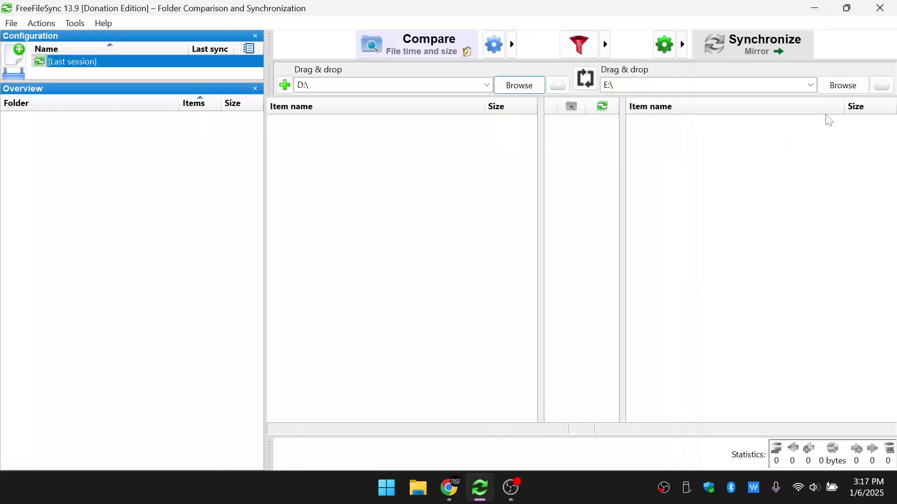
Choose the Orico_02 (E:) drive as the target folder.
{"action": "left_click", "coordinate": [842, 85]}
{"action": "left_click", "coordinate": [59, 354]}
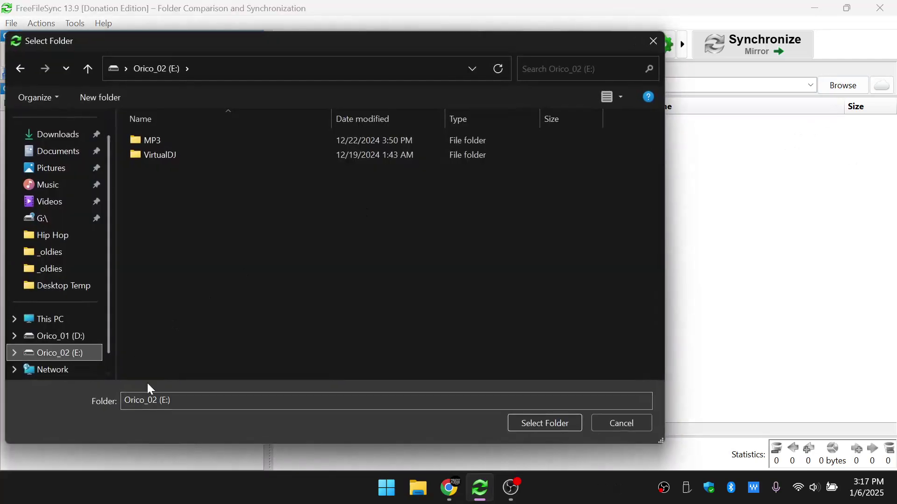
{"action": "left_click", "coordinate": [528, 424]}
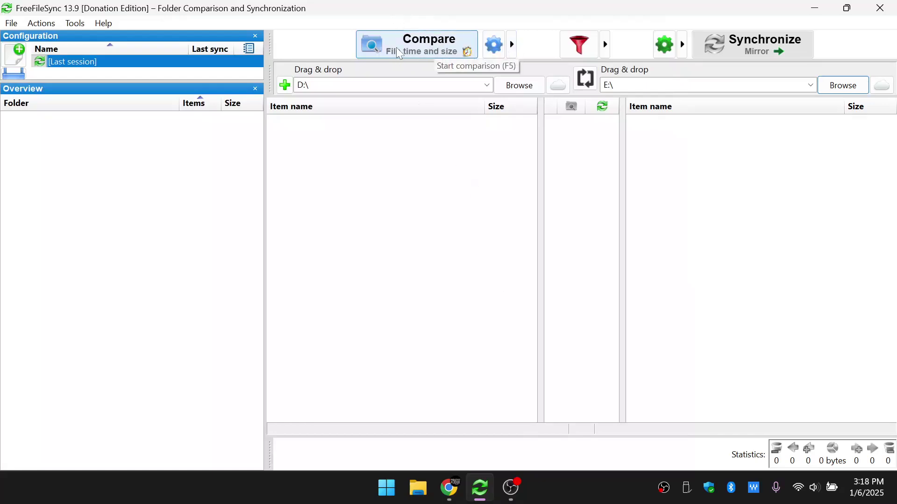
Set the parallel file operations for both D:\ and E:\ to 1 in the comparison settings.
{"action": "left_click", "coordinate": [495, 46]}
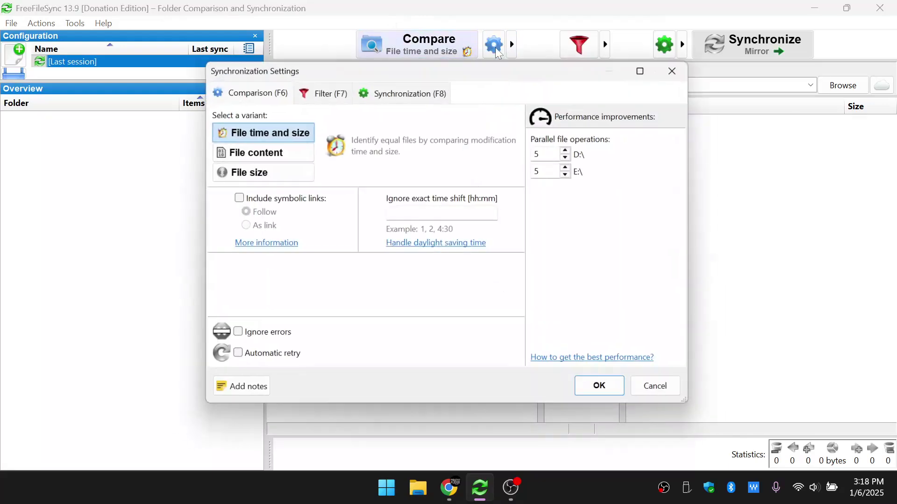
{"action": "left_click", "coordinate": [570, 156]}
{"action": "left_click", "coordinate": [571, 156]}
{"action": "left_click", "coordinate": [571, 174]}
{"action": "left_click", "coordinate": [571, 174]}
{"action": "left_click", "coordinate": [571, 174]}
{"action": "left_click", "coordinate": [571, 174]}
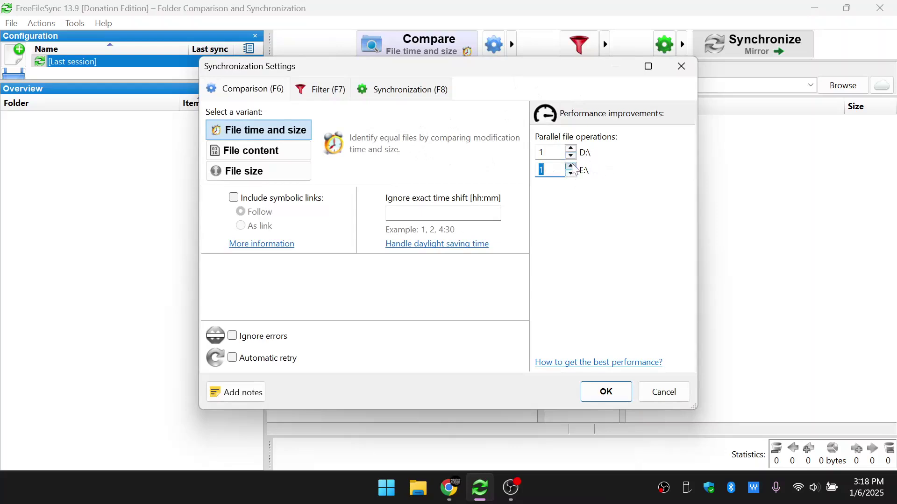
Set the parallel file operations for both E:\ and D:\ to 5.
{"action": "left_click", "coordinate": [571, 166]}
{"action": "left_click", "coordinate": [571, 167]}
{"action": "left_click", "coordinate": [571, 166]}
{"action": "left_click", "coordinate": [571, 149]}
{"action": "left_click", "coordinate": [571, 149]}
{"action": "left_click", "coordinate": [571, 149]}
Clear the synchronization filter's exclusion rules and restore the default filter.
{"action": "left_click", "coordinate": [319, 92]}
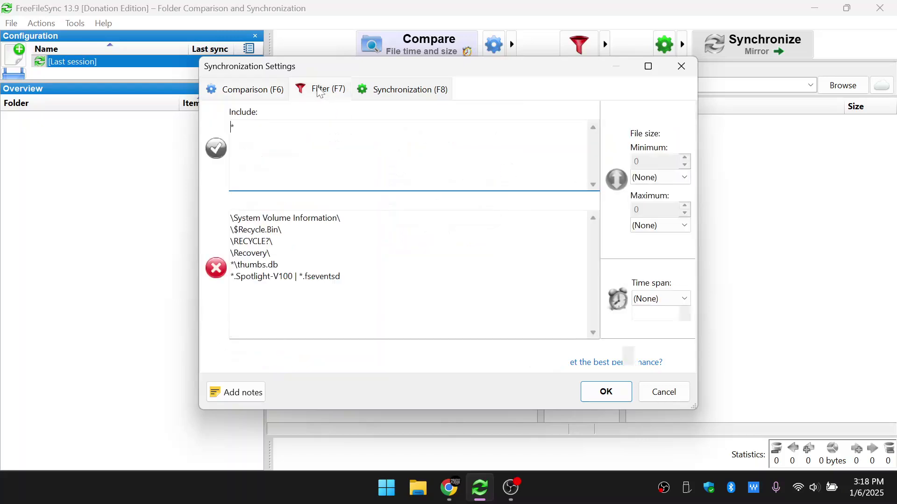
{"action": "left_click", "coordinate": [264, 92]}
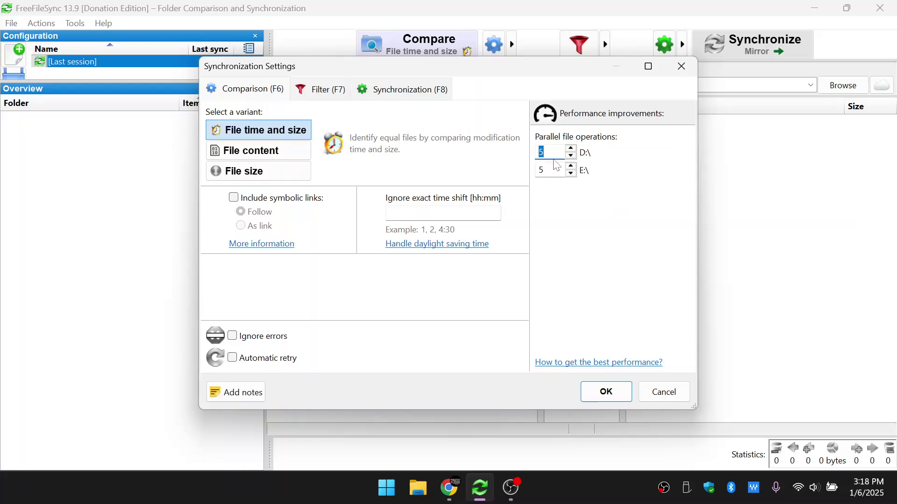
{"action": "left_click", "coordinate": [303, 96]}
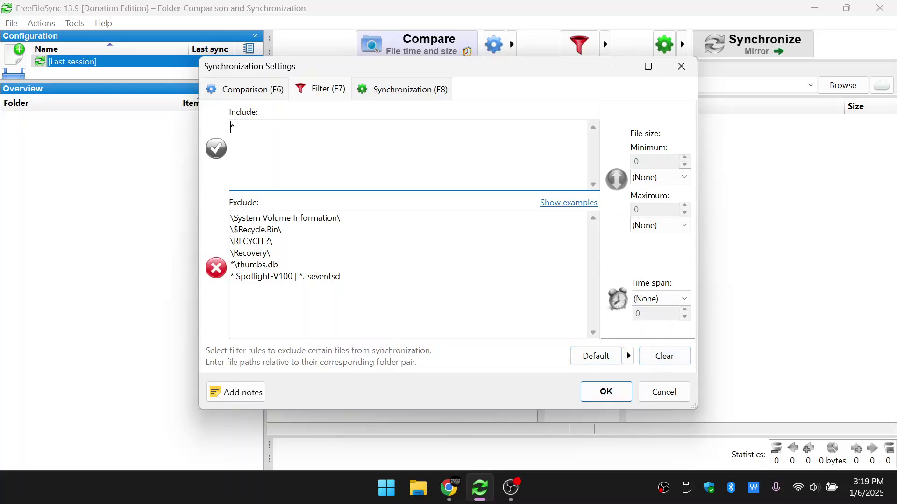
{"action": "left_click", "coordinate": [665, 356]}
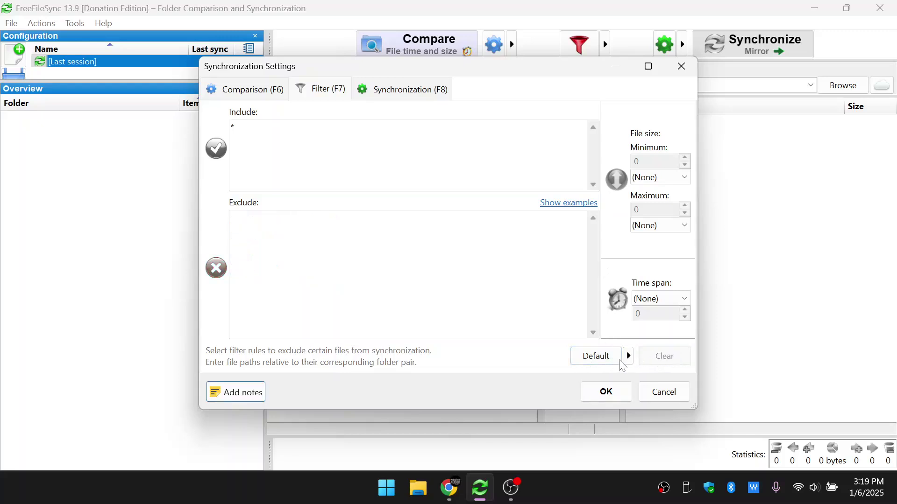
{"action": "left_click", "coordinate": [597, 356]}
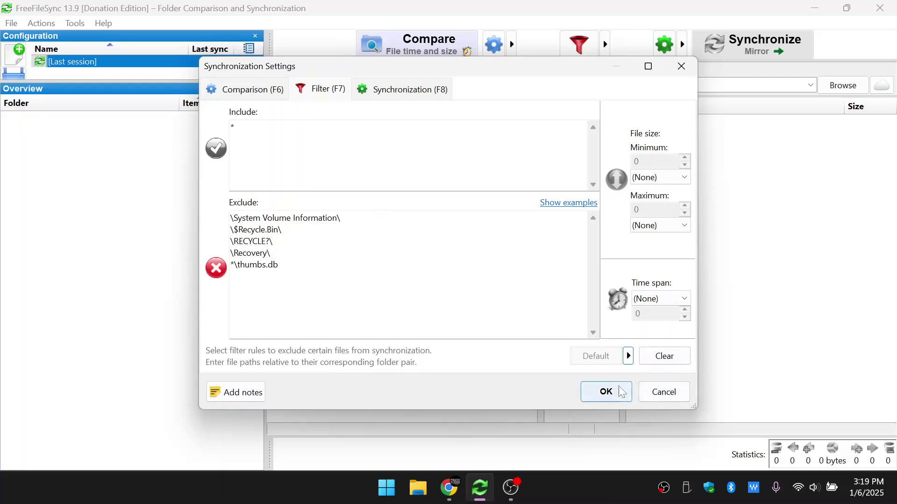
Try the Mirror variant's option to use a database file to detect changes, leaving it disabled.
{"action": "left_click", "coordinate": [413, 93]}
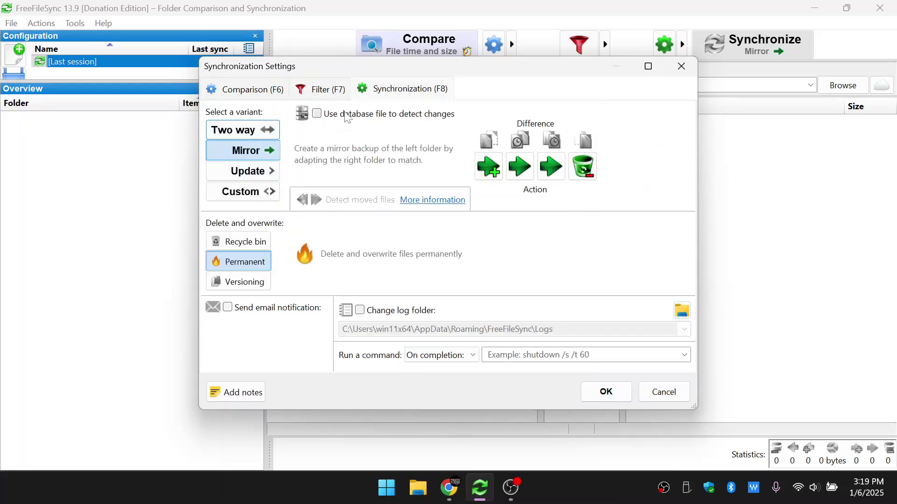
{"action": "left_click", "coordinate": [345, 117]}
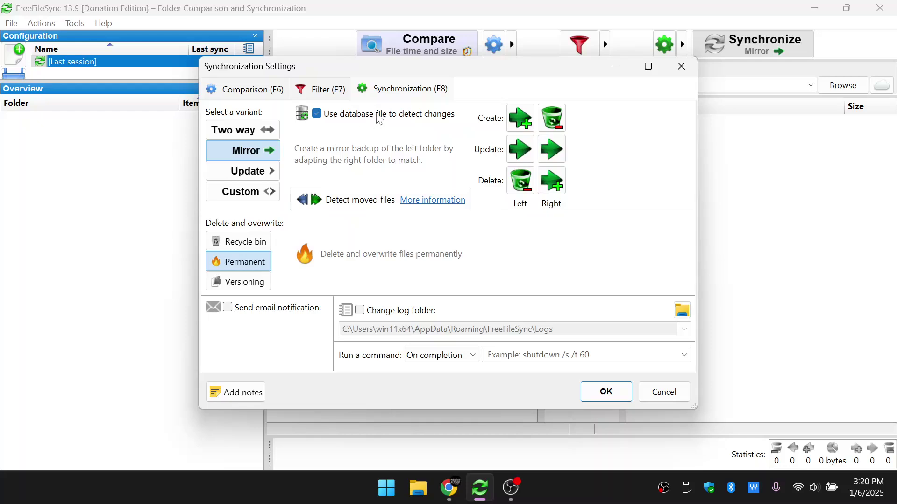
{"action": "left_click", "coordinate": [380, 120]}
{"action": "left_click", "coordinate": [369, 121]}
{"action": "left_click", "coordinate": [344, 117]}
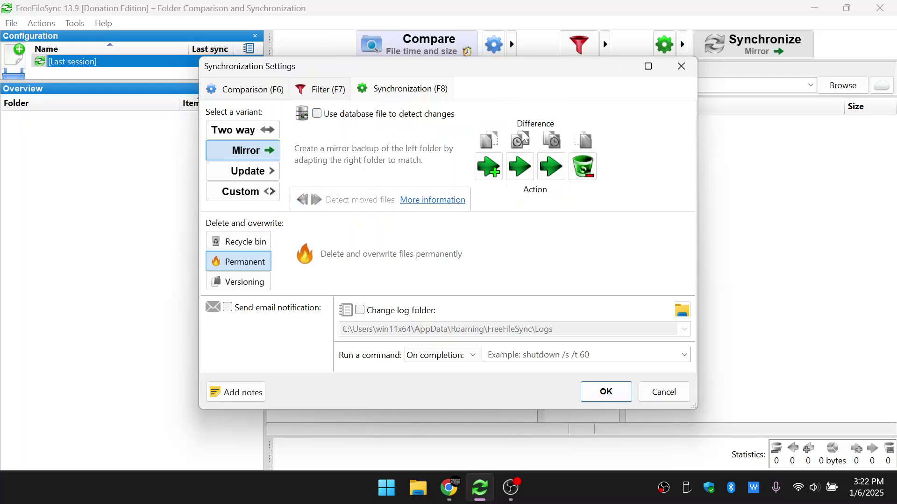
{"action": "left_click", "coordinate": [374, 116]}
{"action": "left_click", "coordinate": [395, 116]}
{"action": "left_click", "coordinate": [371, 115]}
{"action": "left_click", "coordinate": [426, 117]}
{"action": "left_click", "coordinate": [317, 113]}
{"action": "left_click", "coordinate": [317, 114]}
Accept the synchronization settings and compare the D:\ and E:\ drives.
{"action": "left_click", "coordinate": [605, 391]}
{"action": "left_click", "coordinate": [421, 45]}
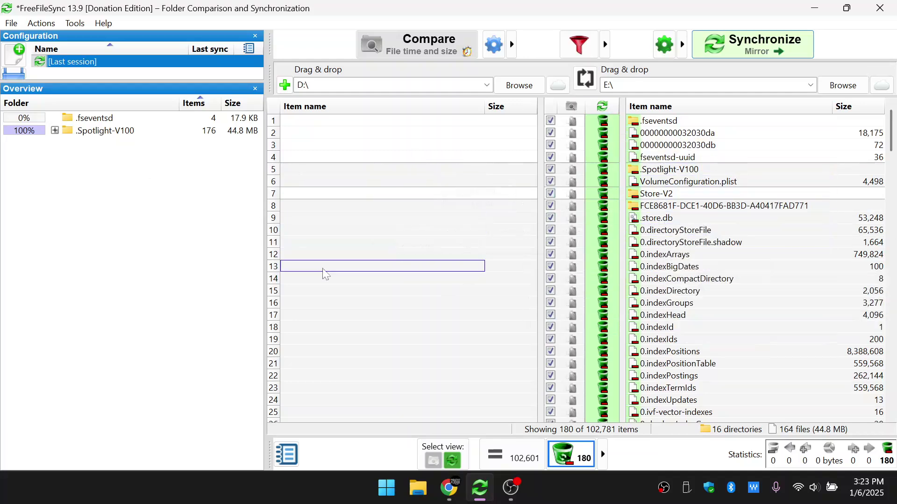
Examine the items listed for deletion in the .fseventsd and .Spotlight-V100 folders.
{"action": "left_click", "coordinate": [99, 120]}
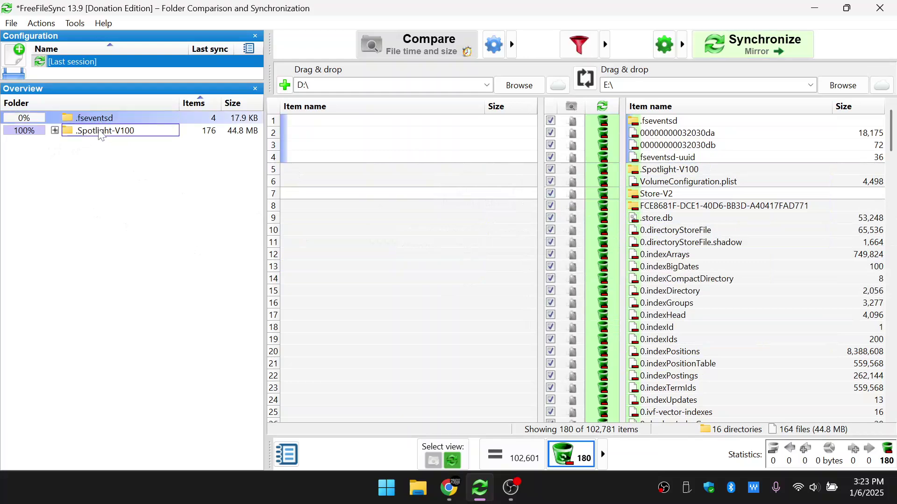
{"action": "left_click", "coordinate": [101, 132]}
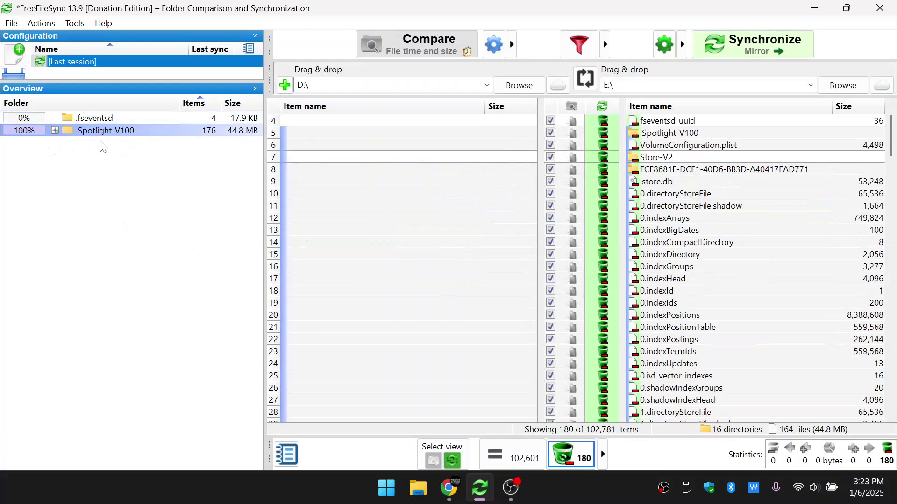
{"action": "scroll", "coordinate": [689, 296], "scroll_direction": "down", "scroll_amount": 16}
{"action": "scroll", "coordinate": [689, 296], "scroll_direction": "down", "scroll_amount": 20}
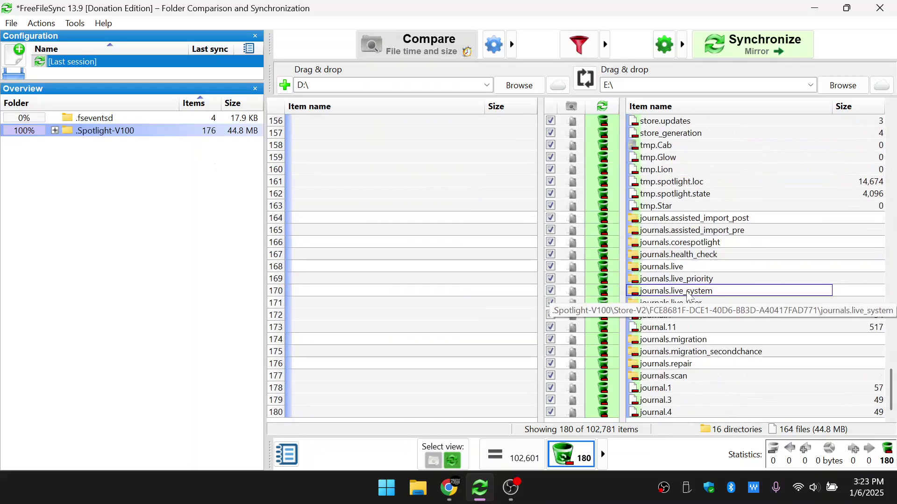
{"action": "scroll", "coordinate": [689, 297], "scroll_direction": "up", "scroll_amount": 20}
{"action": "scroll", "coordinate": [689, 297], "scroll_direction": "up", "scroll_amount": 12}
{"action": "scroll", "coordinate": [687, 290], "scroll_direction": "down", "scroll_amount": 20}
{"action": "scroll", "coordinate": [686, 275], "scroll_direction": "up", "scroll_amount": 2}
{"action": "scroll", "coordinate": [686, 275], "scroll_direction": "up", "scroll_amount": 20}
{"action": "left_click", "coordinate": [96, 119]}
{"action": "left_click", "coordinate": [96, 133]}
Exclude the .fseventsd and .Spotlight-V100 folders via filter and compare the drives again.
{"action": "left_click", "coordinate": [97, 118]}
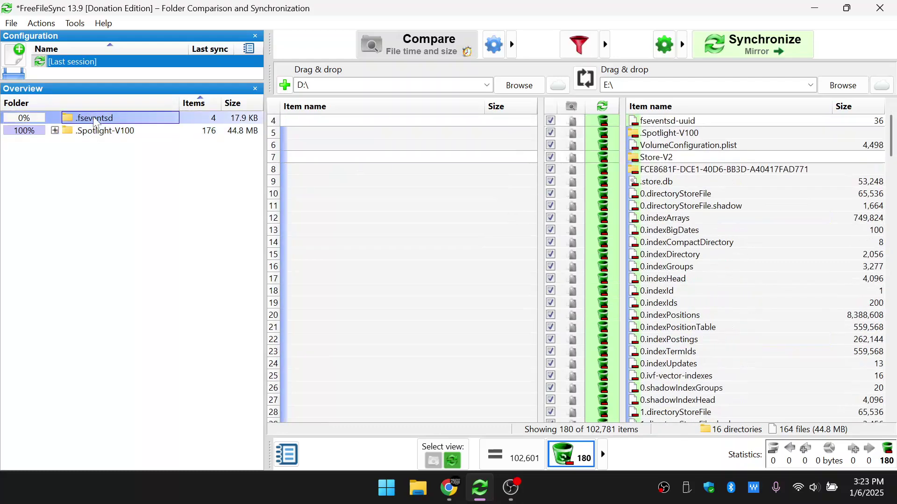
{"action": "left_click", "coordinate": [118, 132], "text": "shift"}
{"action": "right_click", "coordinate": [118, 131]}
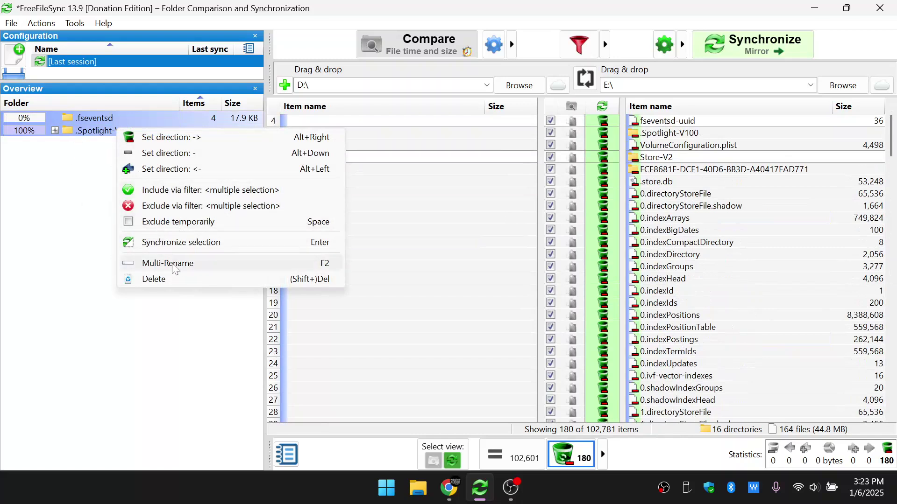
{"action": "left_click", "coordinate": [172, 206]}
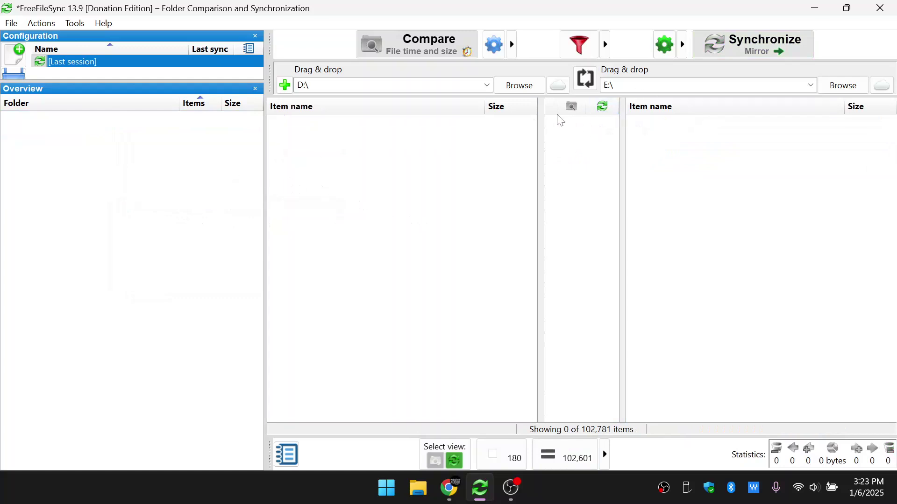
{"action": "left_click", "coordinate": [465, 45]}
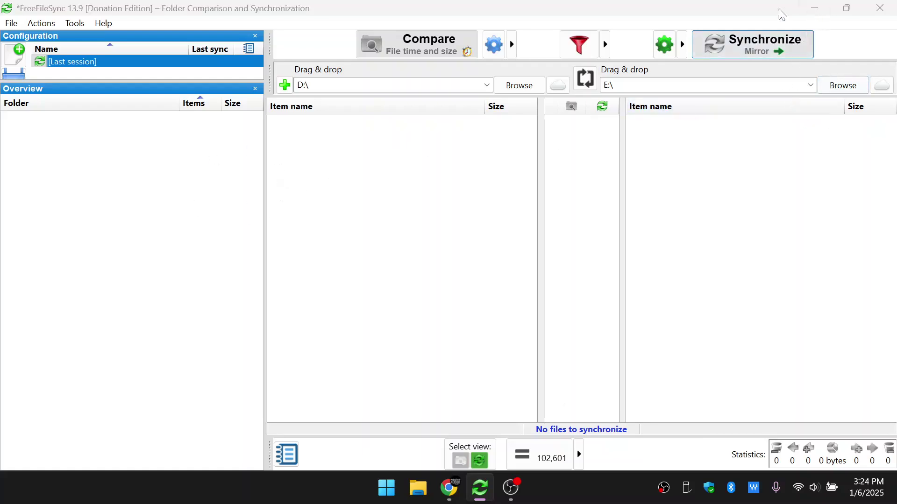
Switch to File Explorer and open the Z folder inside MP3 on Orico_02 (E:).
{"action": "left_click", "coordinate": [814, 13]}
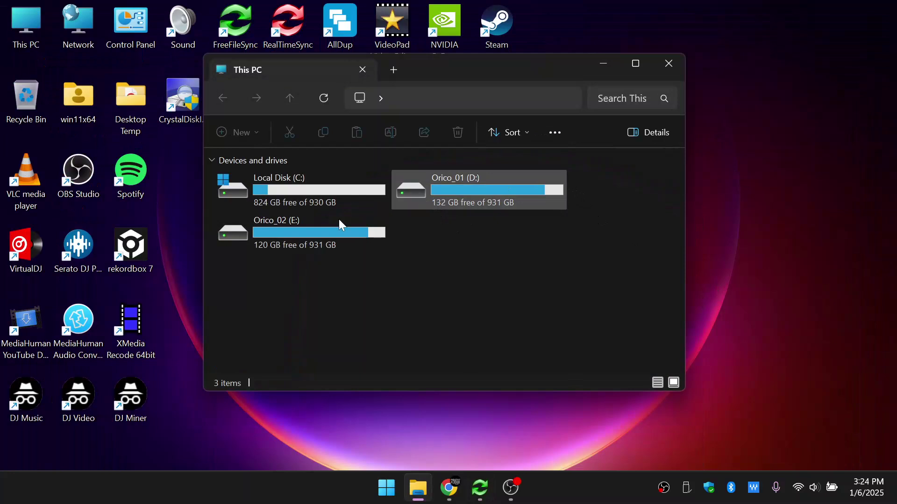
{"action": "double_click", "coordinate": [321, 241]}
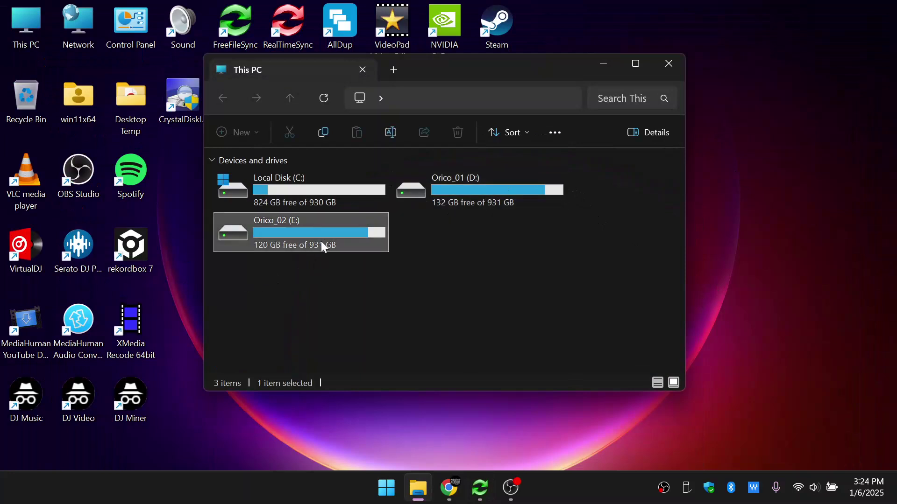
{"action": "double_click", "coordinate": [233, 181]}
{"action": "scroll", "coordinate": [239, 327], "scroll_direction": "down", "scroll_amount": 10}
{"action": "double_click", "coordinate": [238, 366]}
{"action": "left_click", "coordinate": [222, 98]}
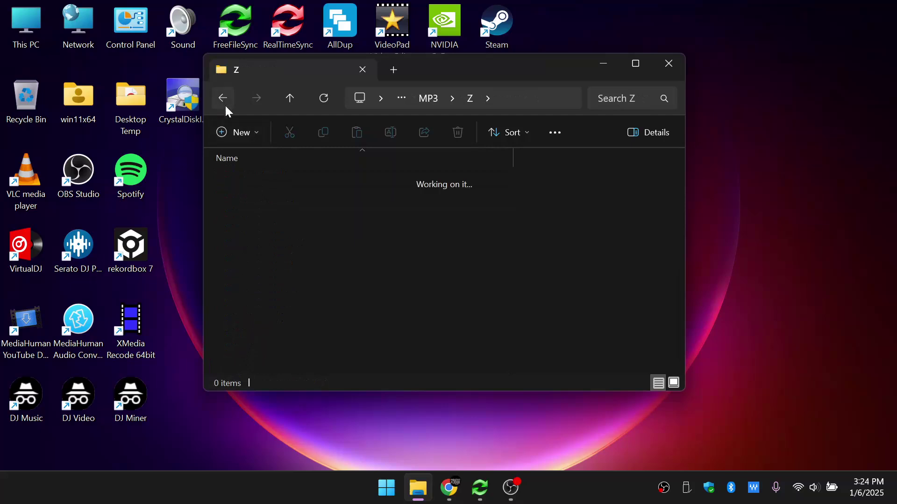
{"action": "key", "text": "Return"}
Move the mh 2 folder from Z into the Desktop Temp folder.
{"action": "right_click", "coordinate": [234, 197]}
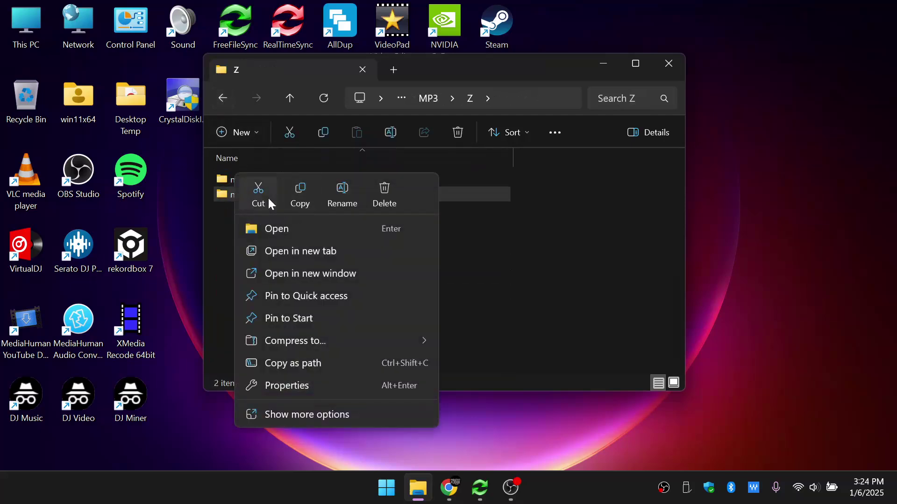
{"action": "left_click", "coordinate": [259, 195]}
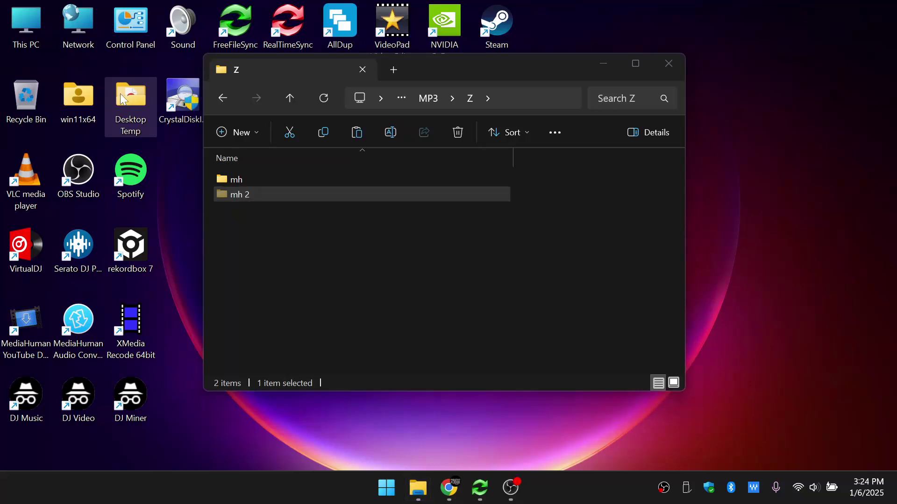
{"action": "right_click", "coordinate": [124, 97]}
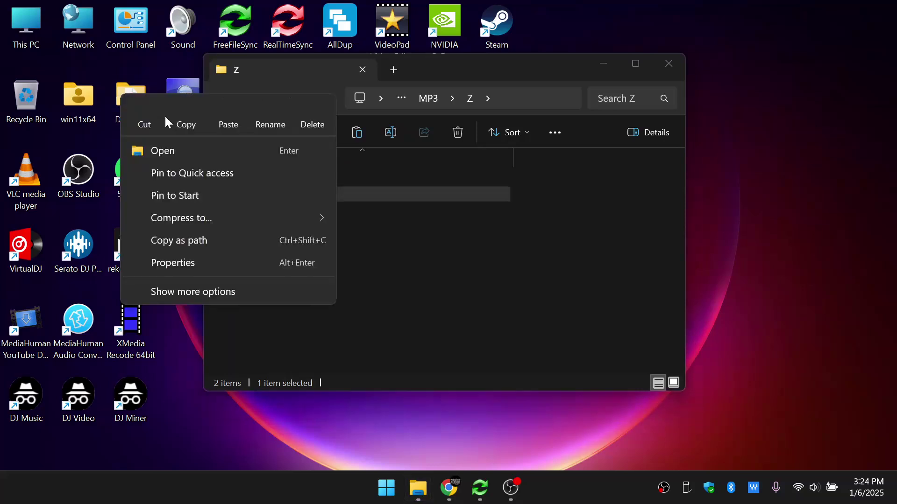
{"action": "left_click", "coordinate": [228, 119]}
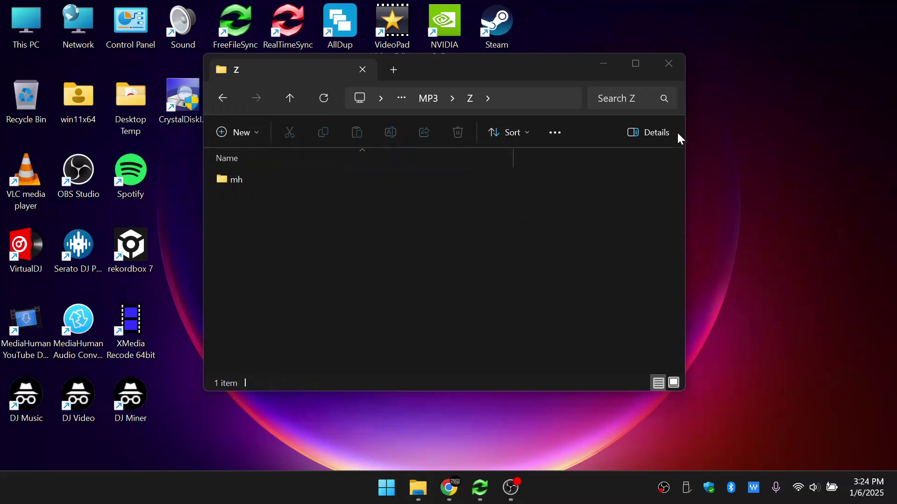
Return to FreeFileSync, reselect Orico_01 (D:) as source and Orico_02 (E:) as target, and compare the drives.
{"action": "left_click", "coordinate": [669, 64]}
{"action": "left_click", "coordinate": [479, 488]}
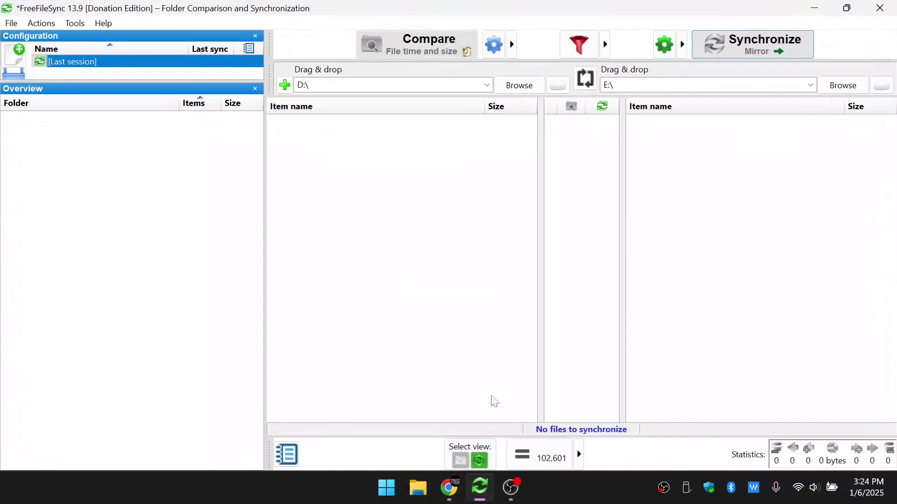
{"action": "left_click", "coordinate": [519, 85]}
{"action": "left_click", "coordinate": [55, 356]}
{"action": "left_click", "coordinate": [525, 422]}
{"action": "left_click", "coordinate": [843, 85]}
{"action": "left_click", "coordinate": [45, 356]}
{"action": "left_click", "coordinate": [525, 421]}
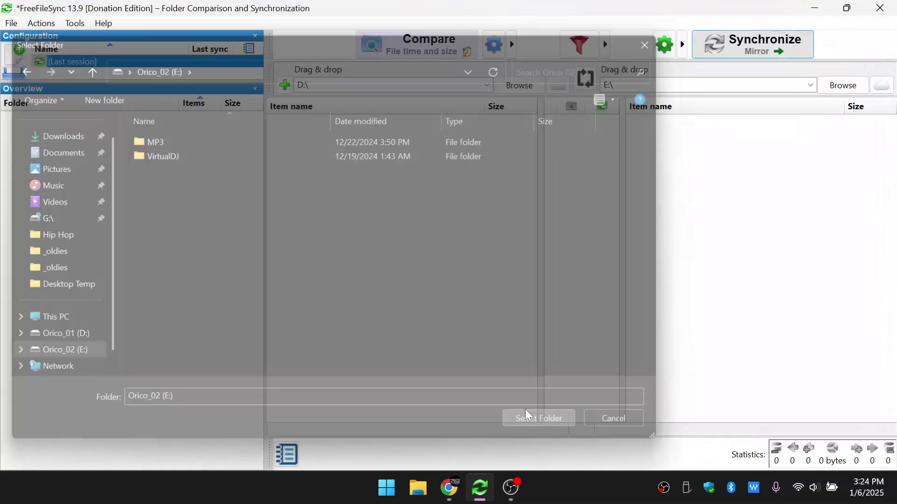
{"action": "left_click", "coordinate": [407, 49]}
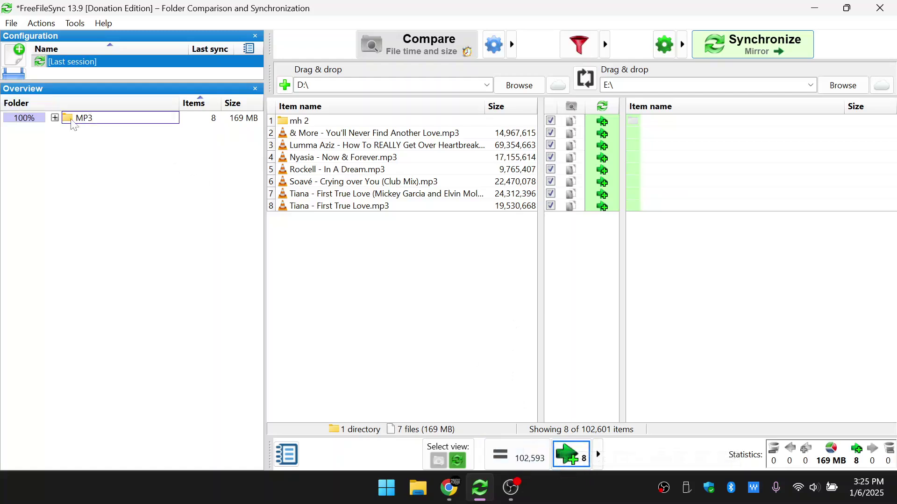
Expand MP3 and Z in the overview down to mh 2 and examine the items listed for copying.
{"action": "left_click", "coordinate": [55, 118]}
{"action": "left_click", "coordinate": [92, 132]}
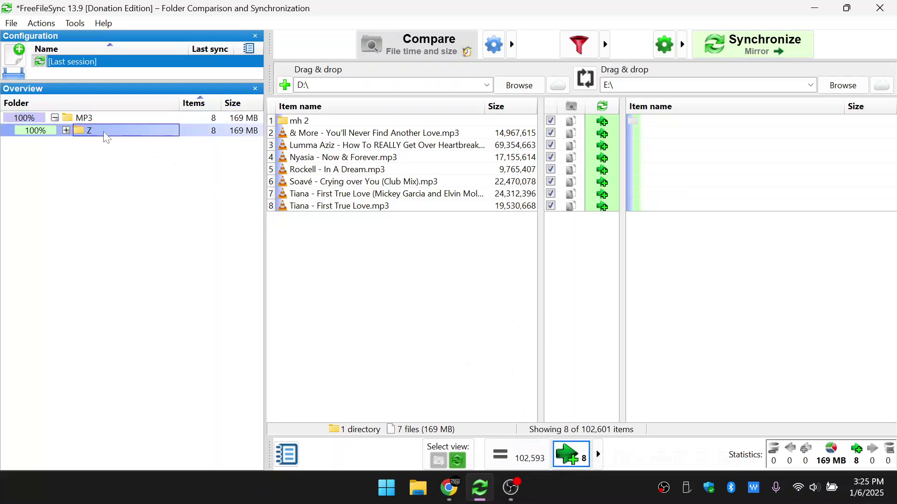
{"action": "left_click", "coordinate": [67, 131]}
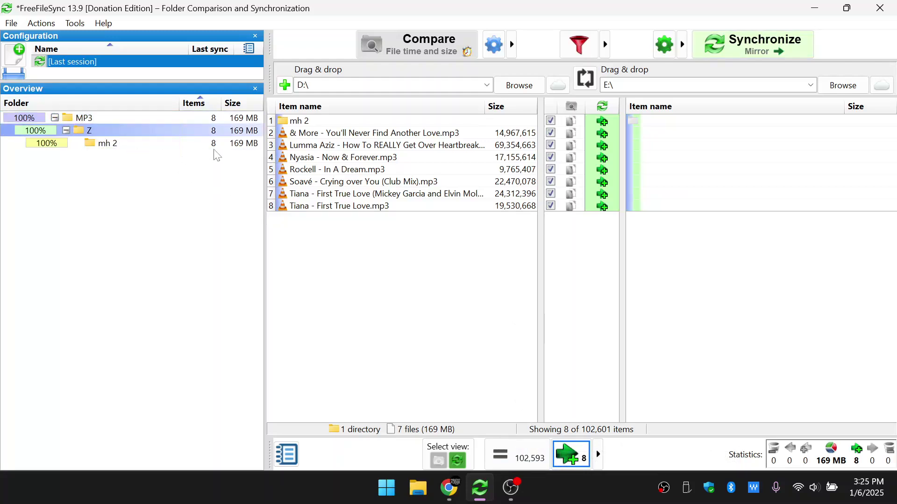
{"action": "left_click", "coordinate": [109, 147]}
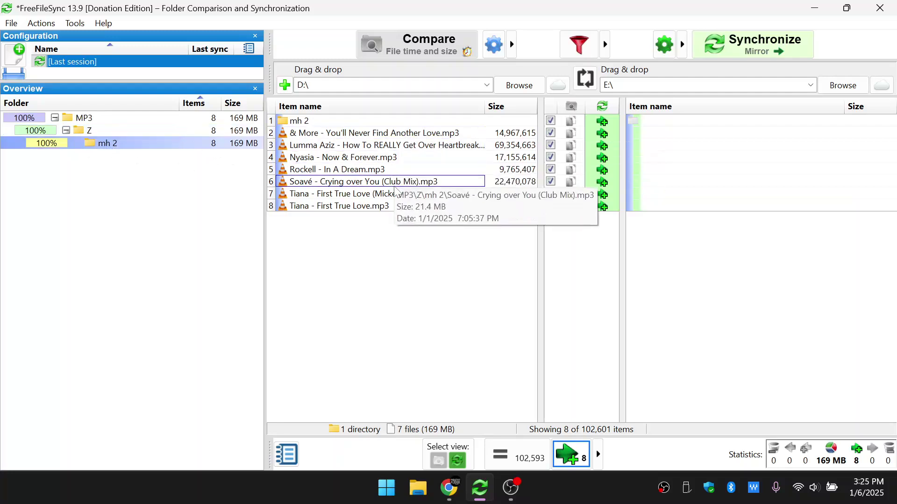
{"action": "left_click", "coordinate": [227, 123]}
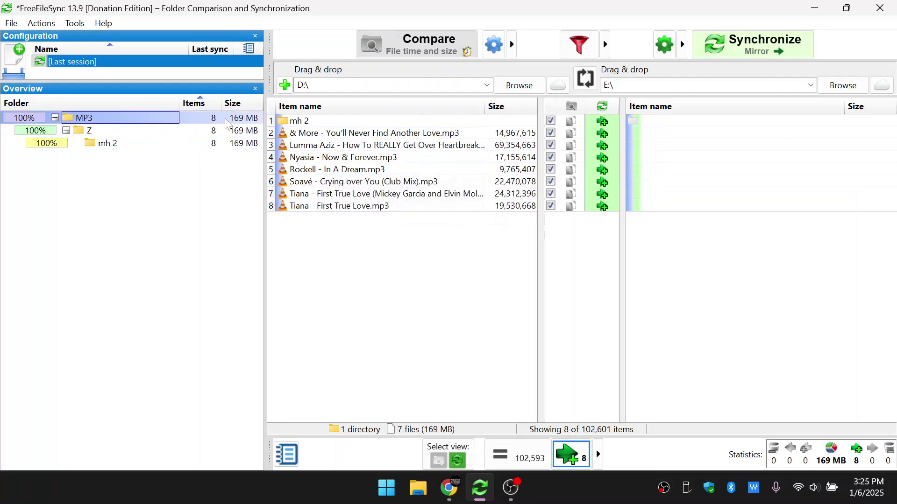
Synchronize the missing mh 2 folder to Orico_02 (E:) and run the comparison again.
{"action": "key", "text": "F9"}
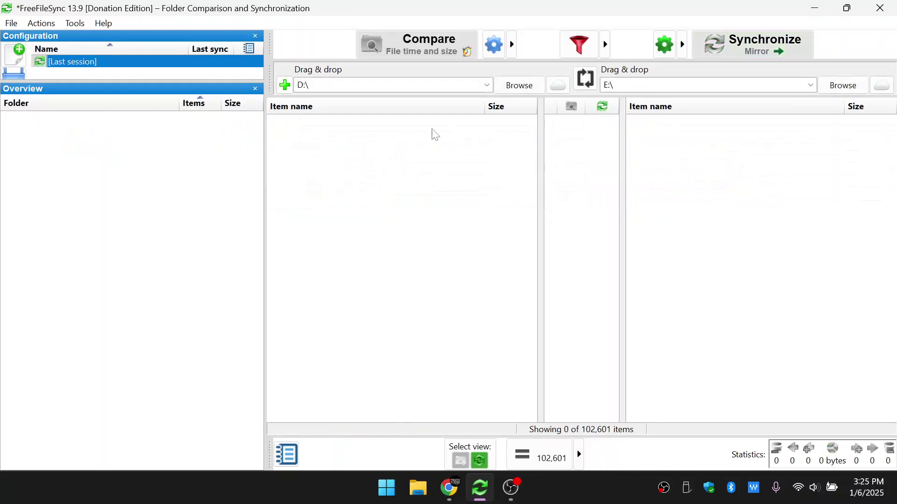
{"action": "left_click", "coordinate": [397, 49]}
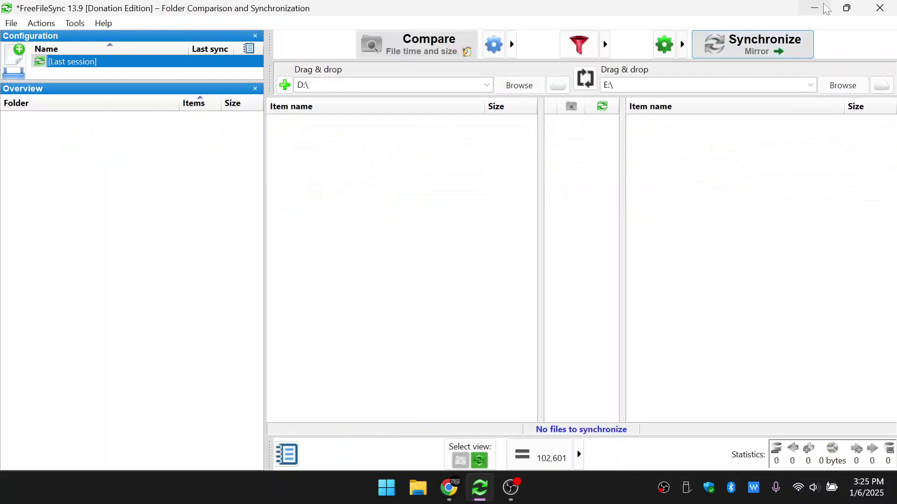
Switch to File Explorer and check the mh 2 folder and its files under MP3\Z on Orico_02 (E:).
{"action": "left_click", "coordinate": [825, 9]}
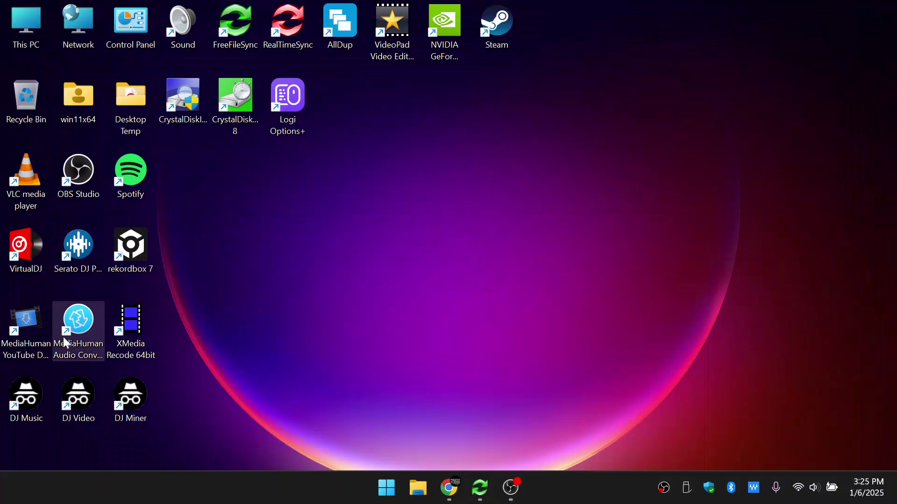
{"action": "double_click", "coordinate": [32, 19]}
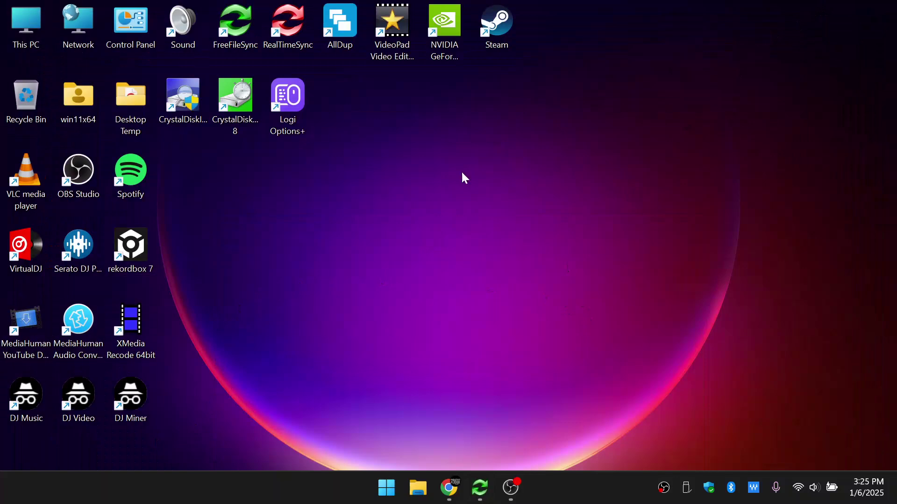
{"action": "double_click", "coordinate": [281, 243]}
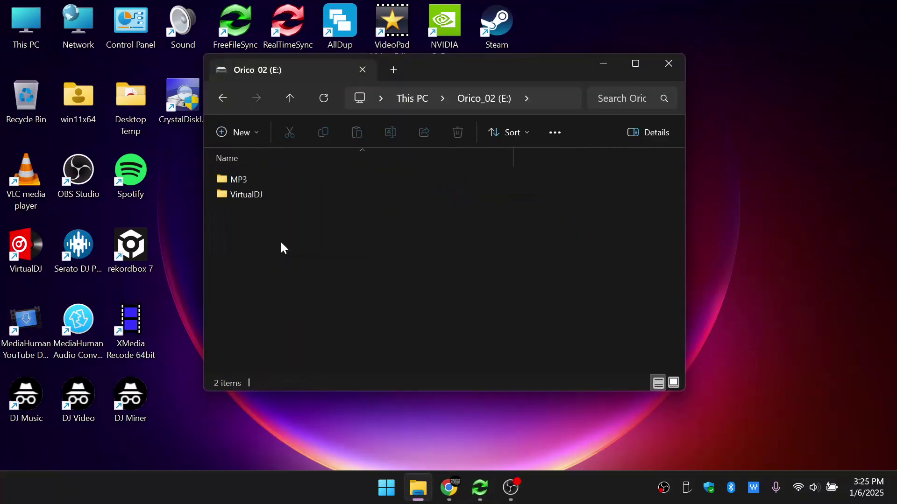
{"action": "double_click", "coordinate": [242, 186]}
{"action": "scroll", "coordinate": [253, 280], "scroll_direction": "down", "scroll_amount": 2}
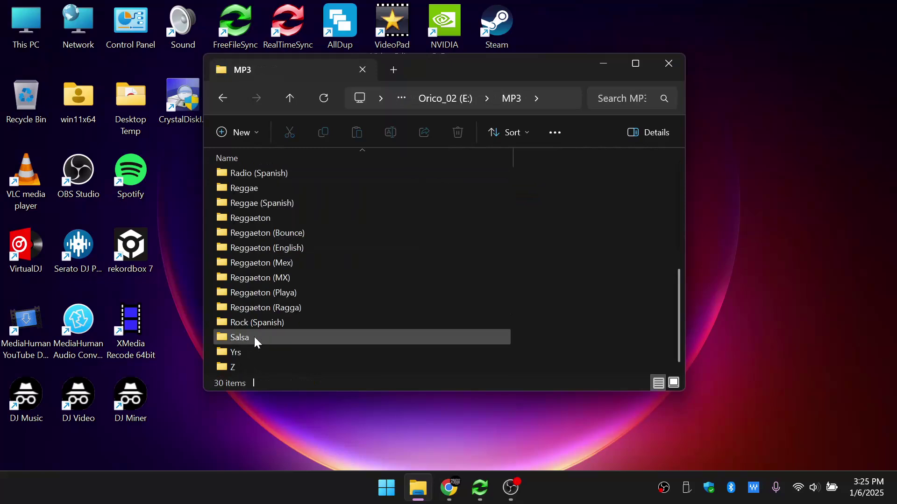
{"action": "double_click", "coordinate": [235, 367]}
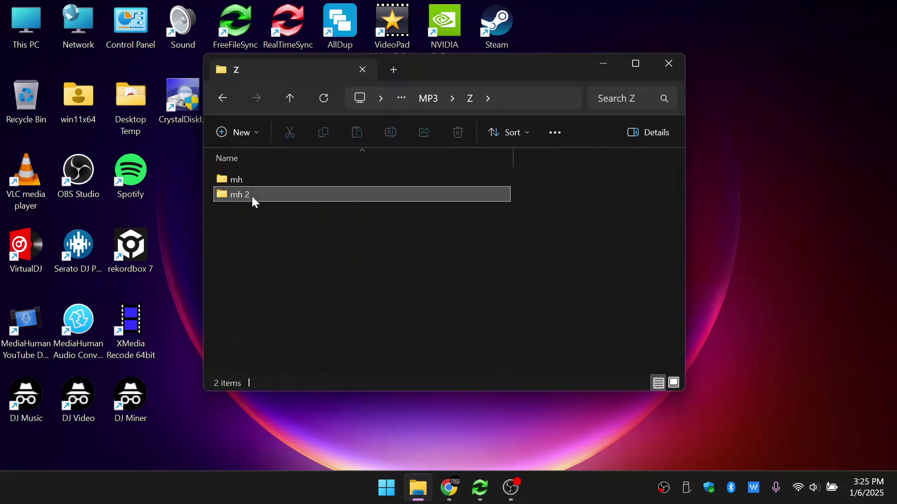
{"action": "double_click", "coordinate": [252, 196]}
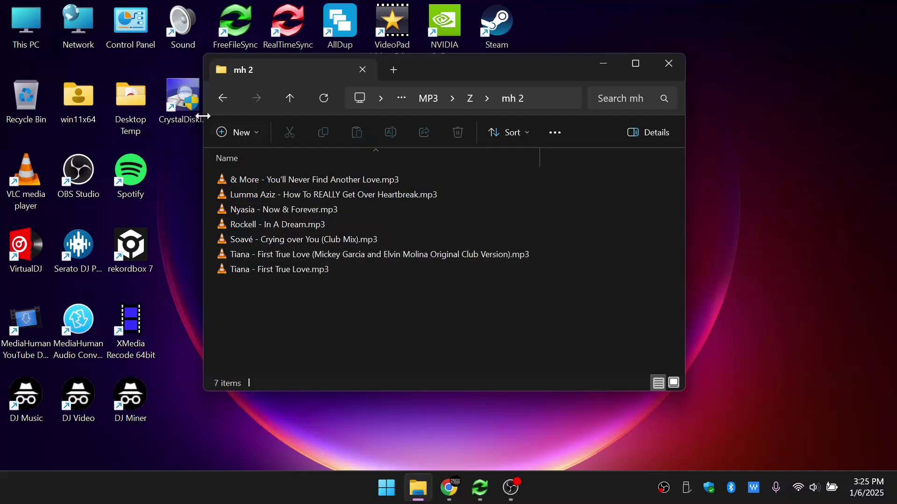
{"action": "left_click", "coordinate": [214, 98]}
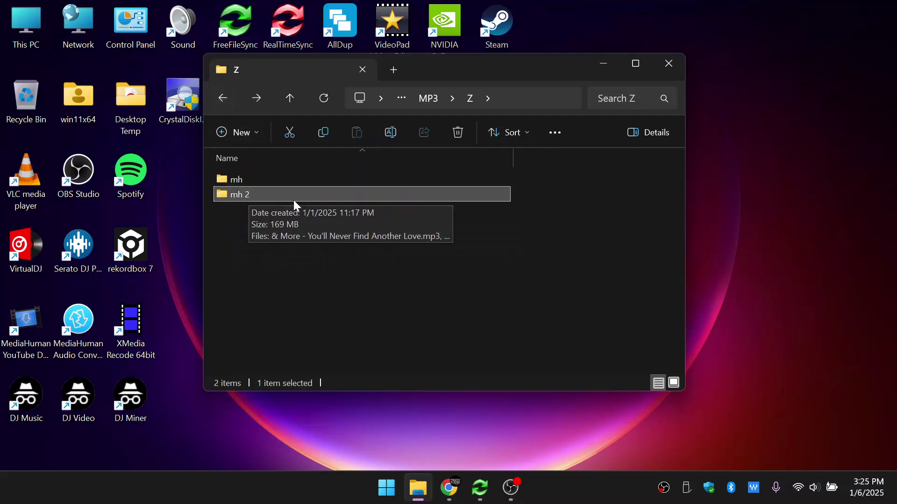
{"action": "double_click", "coordinate": [242, 196]}
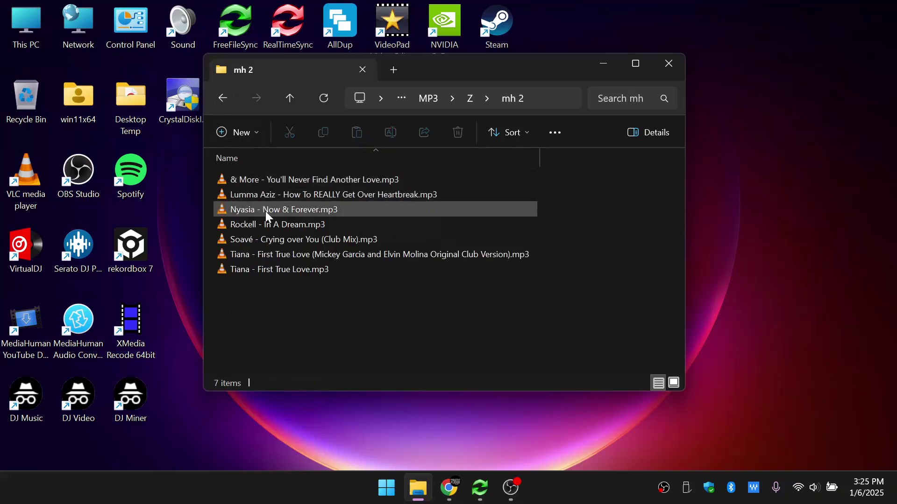
{"action": "left_click", "coordinate": [220, 96]}
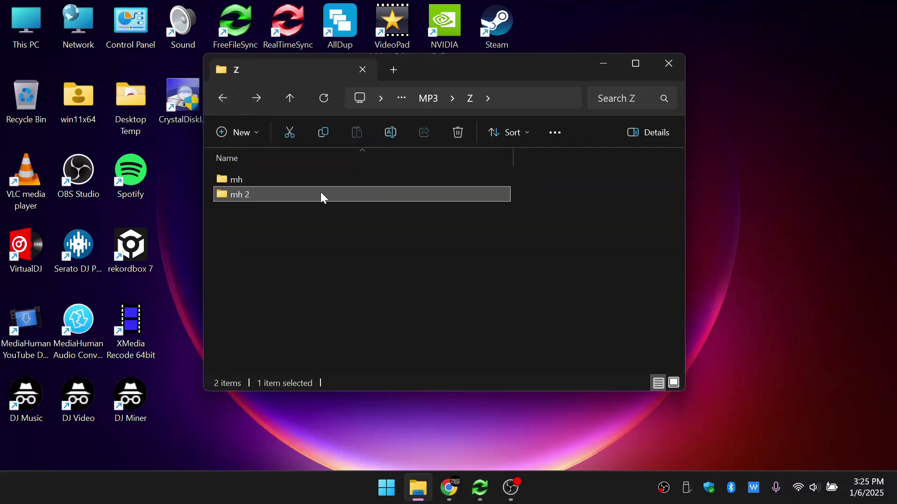
Close File Explorer, go back to FreeFileSync and repeat the comparison of Orico_01 (D:) with Orico_02 (E:).
{"action": "left_click", "coordinate": [669, 64]}
{"action": "left_click", "coordinate": [511, 488]}
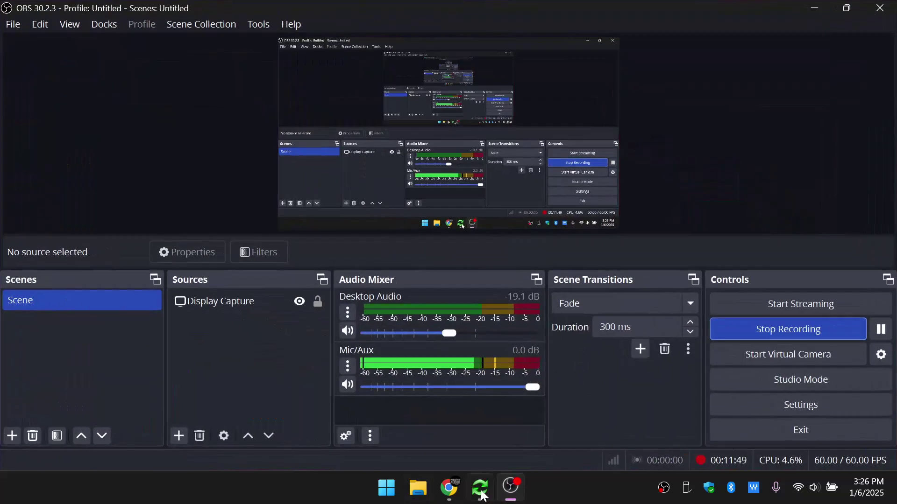
{"action": "left_click", "coordinate": [479, 489]}
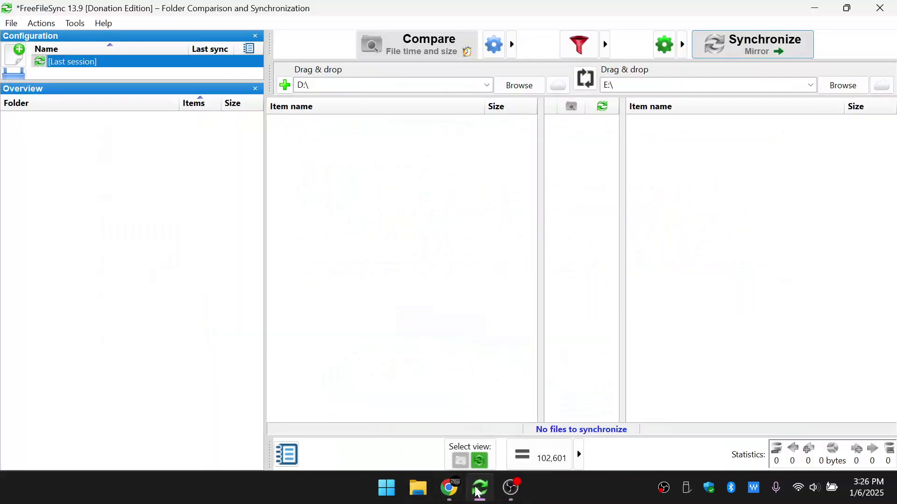
{"action": "left_click", "coordinate": [507, 84]}
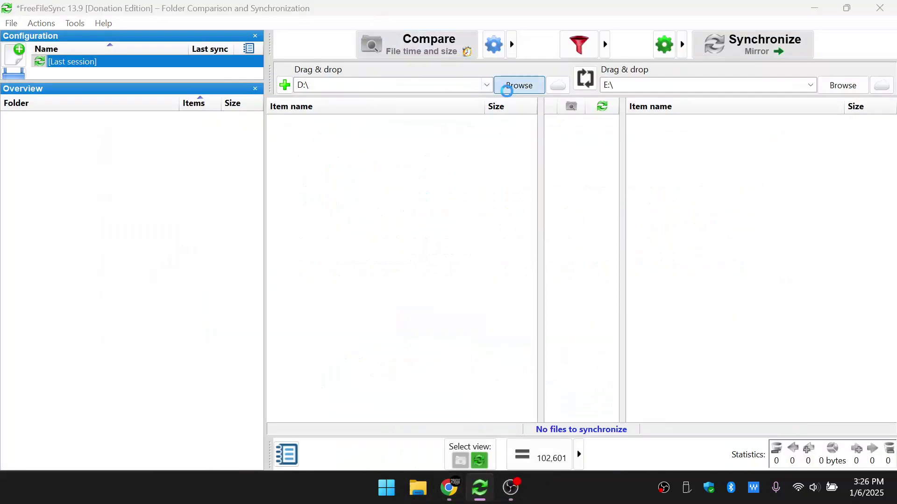
{"action": "left_click", "coordinate": [59, 357]}
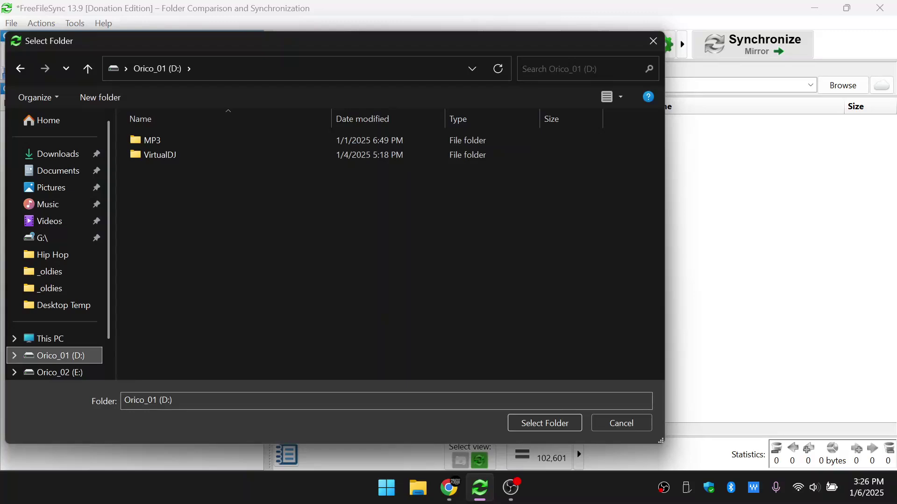
{"action": "left_click", "coordinate": [554, 424]}
{"action": "left_click", "coordinate": [843, 85]}
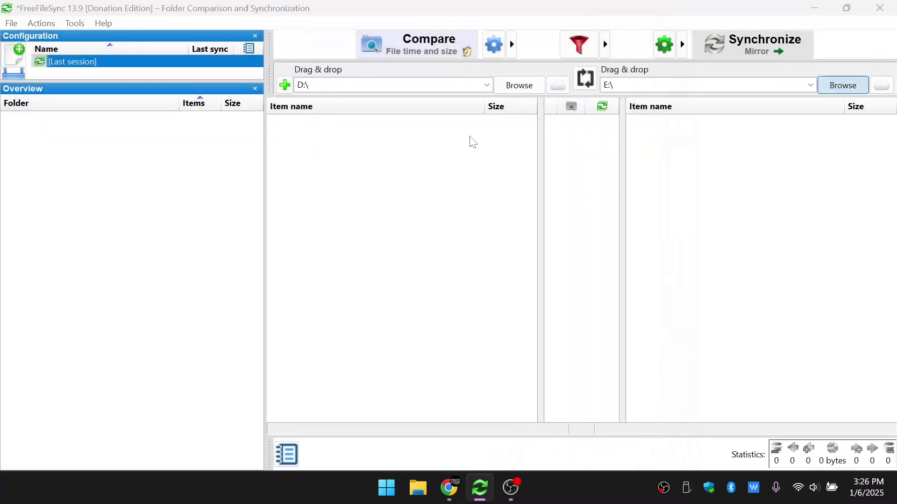
{"action": "left_click", "coordinate": [55, 354]}
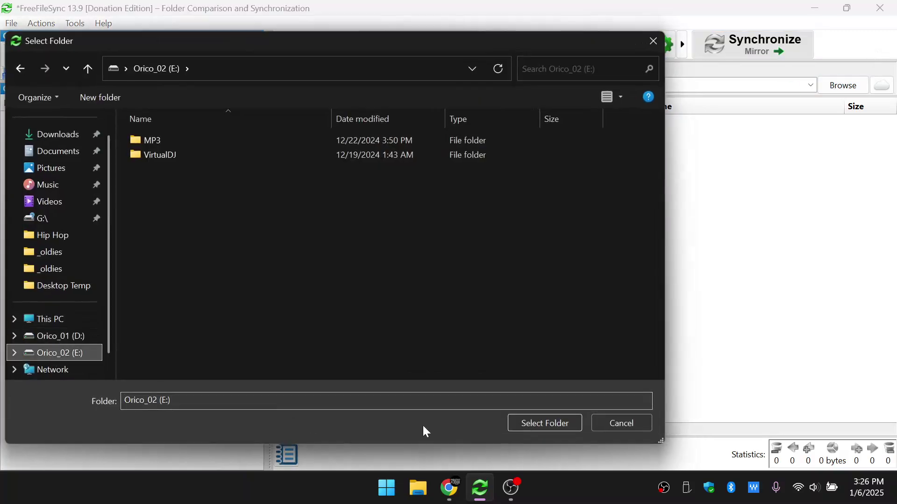
{"action": "left_click", "coordinate": [538, 425]}
{"action": "left_click", "coordinate": [416, 46]}
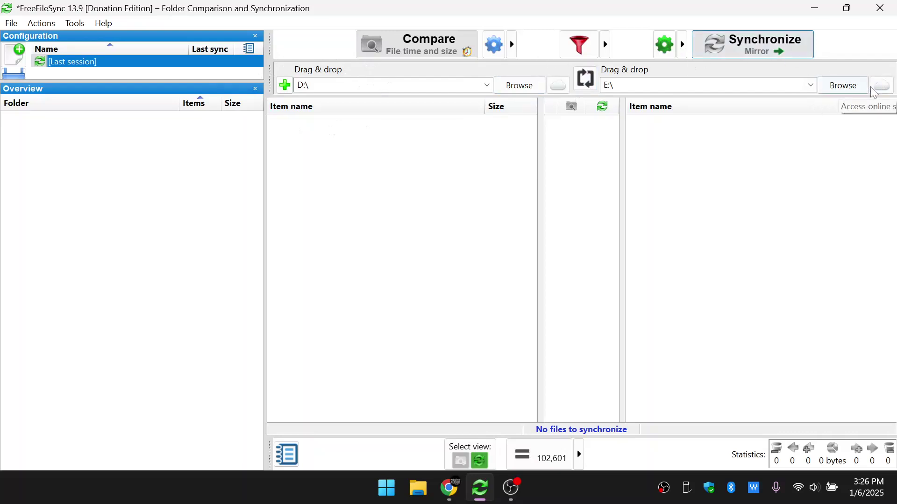
Examine the Google Drive online storage settings for the target, including the parallel file operations and server directory options.
{"action": "left_click", "coordinate": [884, 86]}
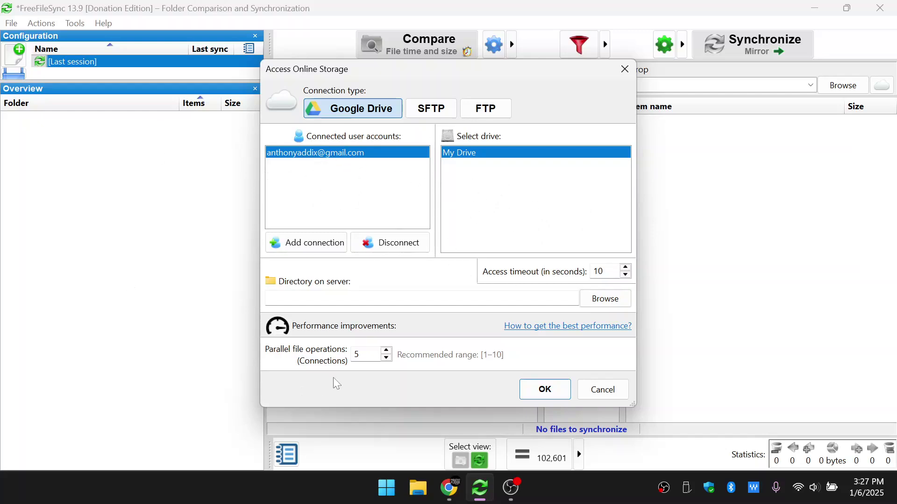
{"action": "left_click", "coordinate": [387, 350]}
{"action": "left_click", "coordinate": [387, 358]}
{"action": "left_click", "coordinate": [362, 111]}
{"action": "left_click", "coordinate": [616, 301]}
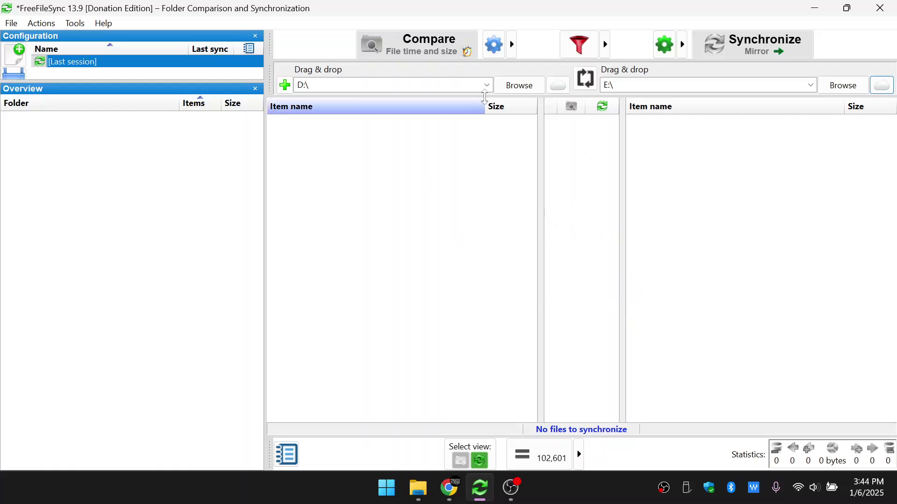
Select Orico_01 (D:) as the source drive and browse to HDD_01 (S:) for the target.
{"action": "left_click", "coordinate": [516, 86]}
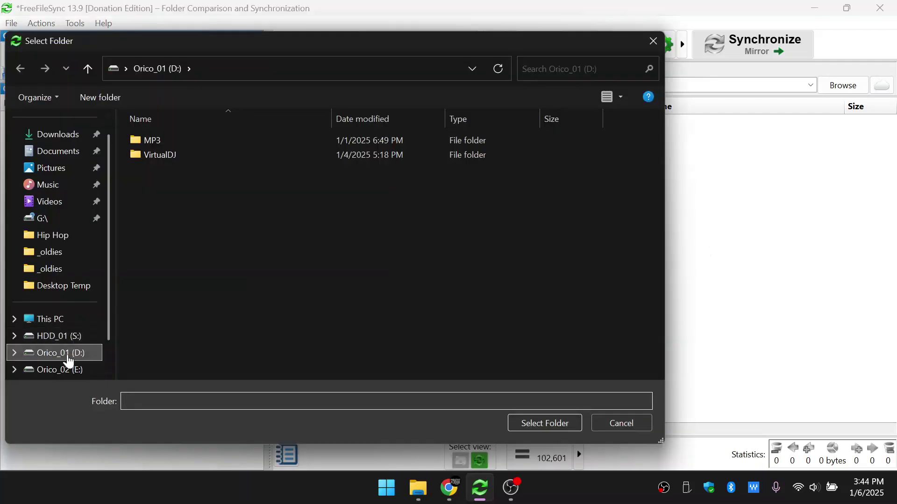
{"action": "left_click", "coordinate": [67, 356]}
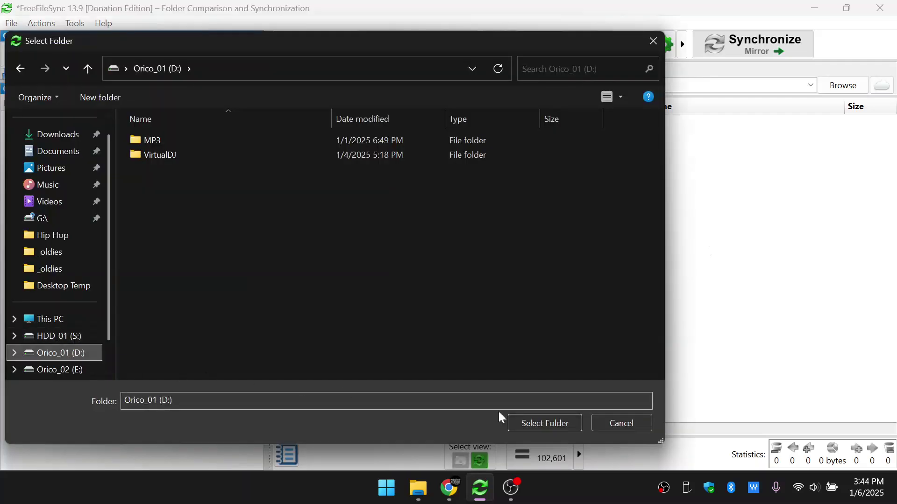
{"action": "left_click", "coordinate": [526, 422]}
{"action": "left_click", "coordinate": [844, 86]}
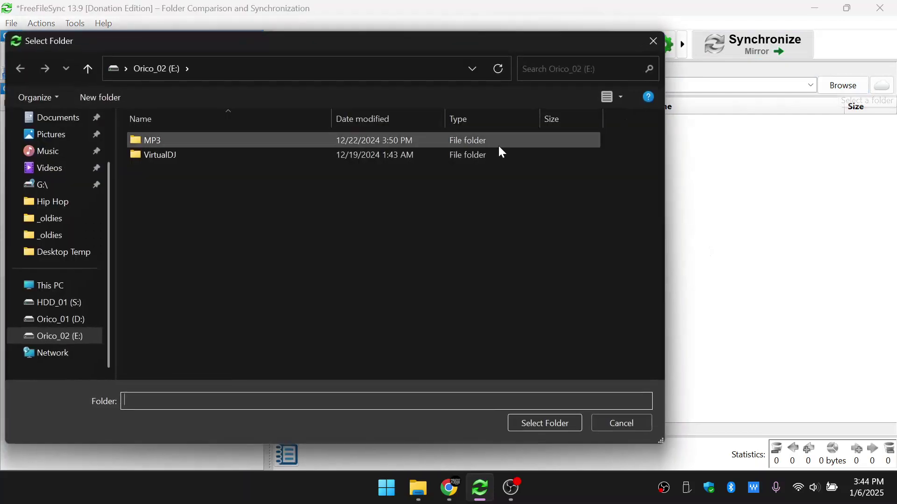
{"action": "left_click", "coordinate": [59, 308]}
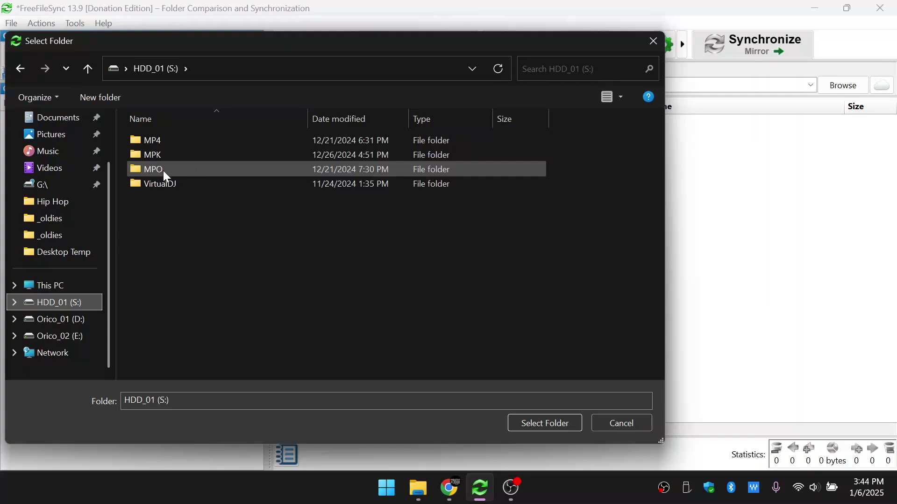
Create a new folder named MP3 on HDD_01 (S:) and sort the folder list by name.
{"action": "mouse_move", "coordinate": [163, 170]}
{"action": "right_click", "coordinate": [224, 282]}
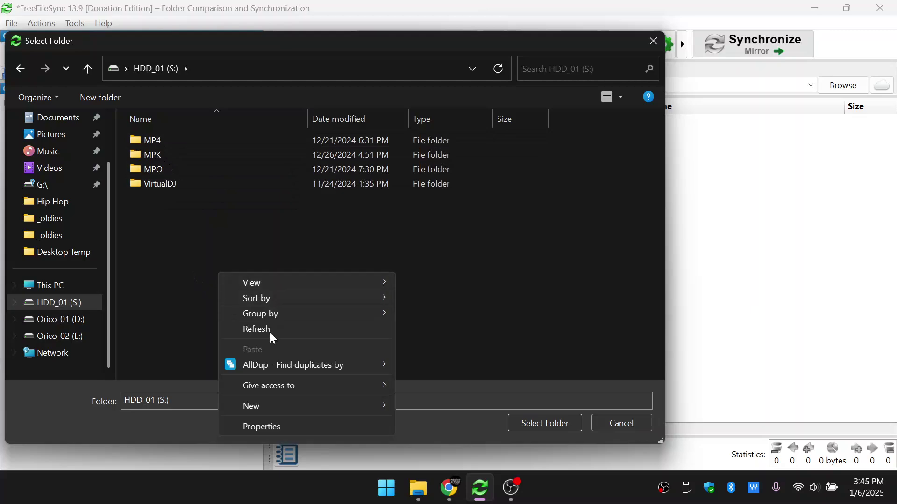
{"action": "mouse_move", "coordinate": [386, 410]}
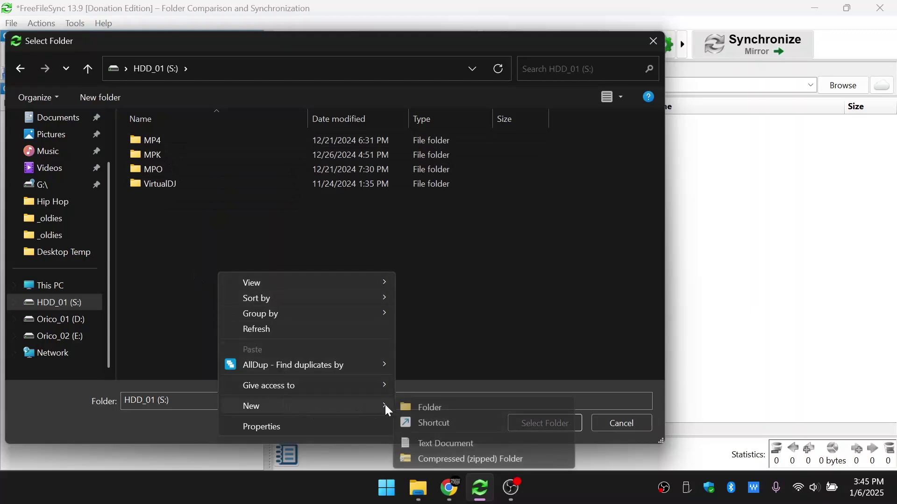
{"action": "left_click", "coordinate": [413, 403]}
{"action": "type", "text": "M"}
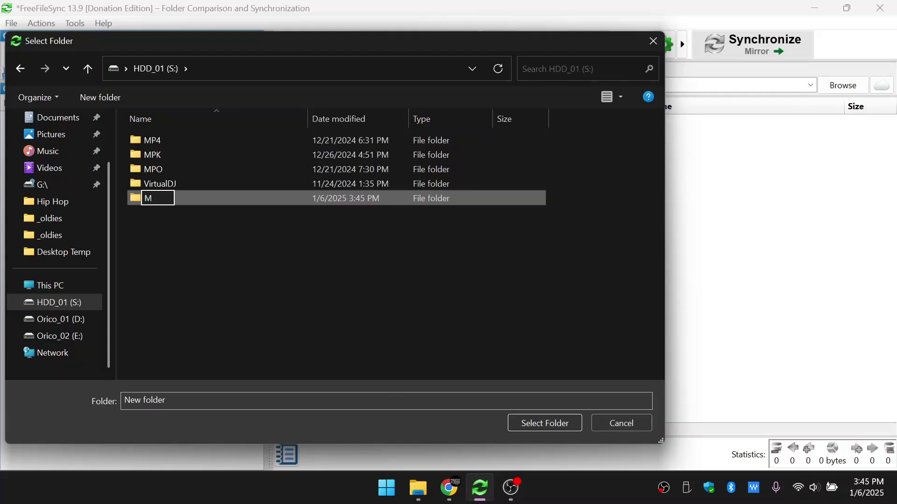
{"action": "type", "text": "P3"}
{"action": "key", "text": "Return"}
{"action": "left_click", "coordinate": [172, 120]}
{"action": "left_click", "coordinate": [172, 120]}
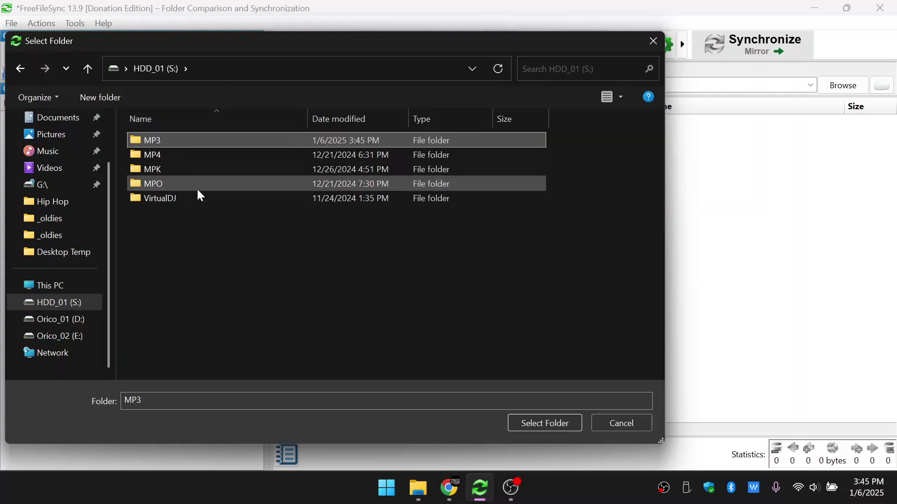
Set the target to the MP3 folder on HDD_01 (S:) and the source to Orico_01 (D:).
{"action": "left_click", "coordinate": [56, 303]}
{"action": "left_click", "coordinate": [575, 423]}
{"action": "left_click", "coordinate": [518, 84]}
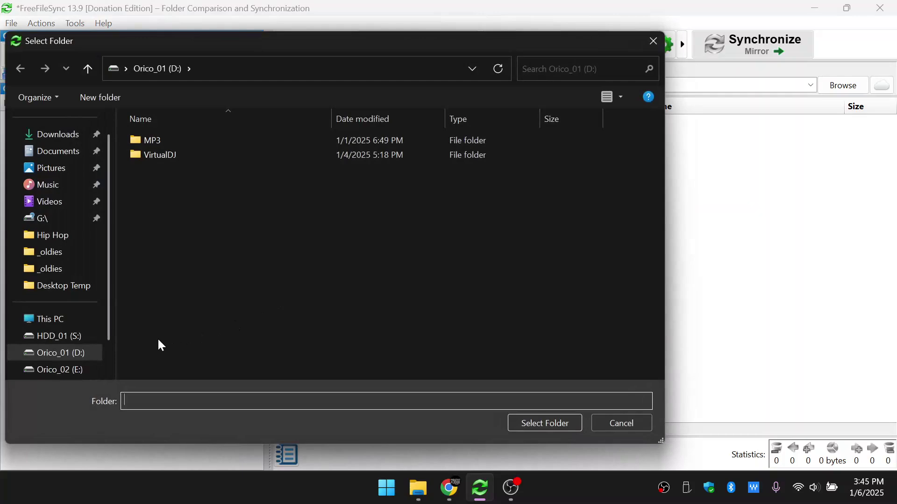
{"action": "left_click", "coordinate": [53, 353]}
{"action": "left_click", "coordinate": [544, 423]}
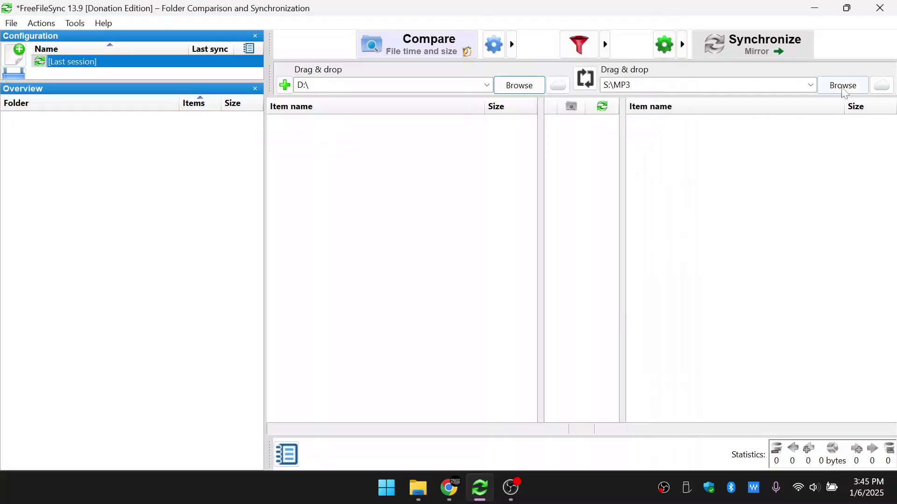
Change the target to the root of HDD_01 (S:) and compare it with Orico_01 (D:).
{"action": "scroll", "coordinate": [44, 369], "scroll_direction": "down", "scroll_amount": 1}
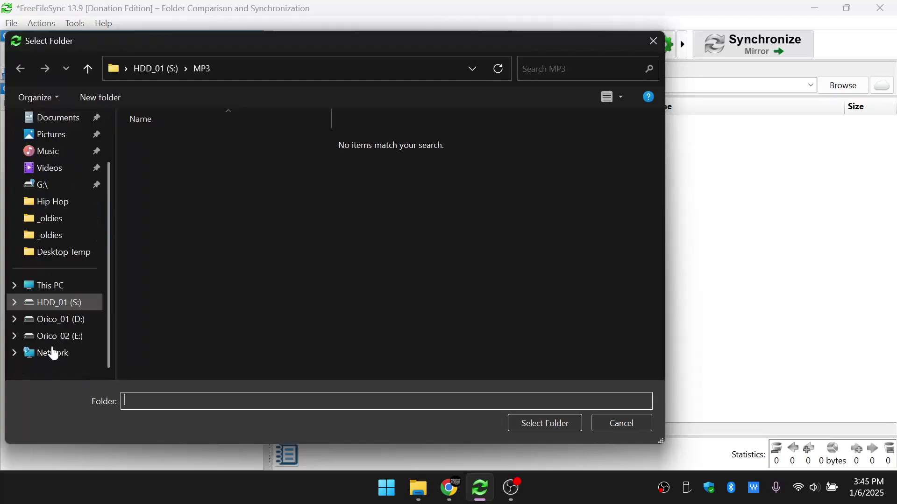
{"action": "left_click", "coordinate": [57, 306]}
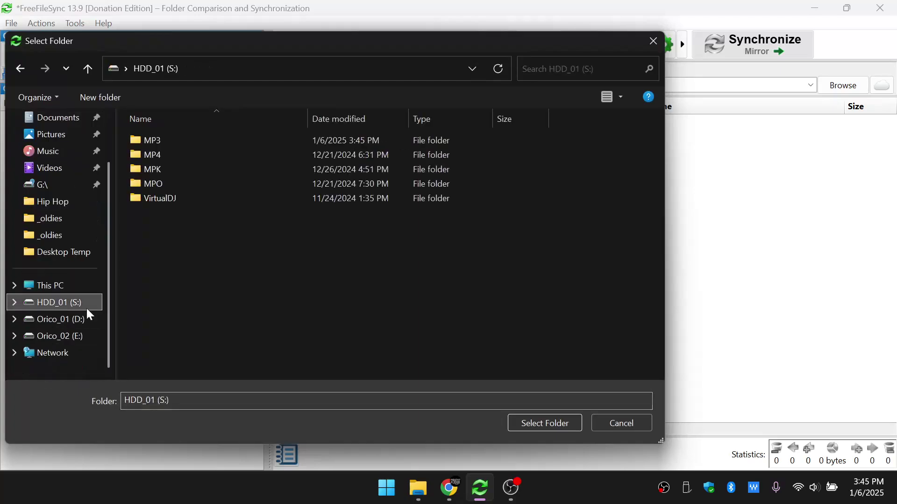
{"action": "left_click", "coordinate": [535, 423]}
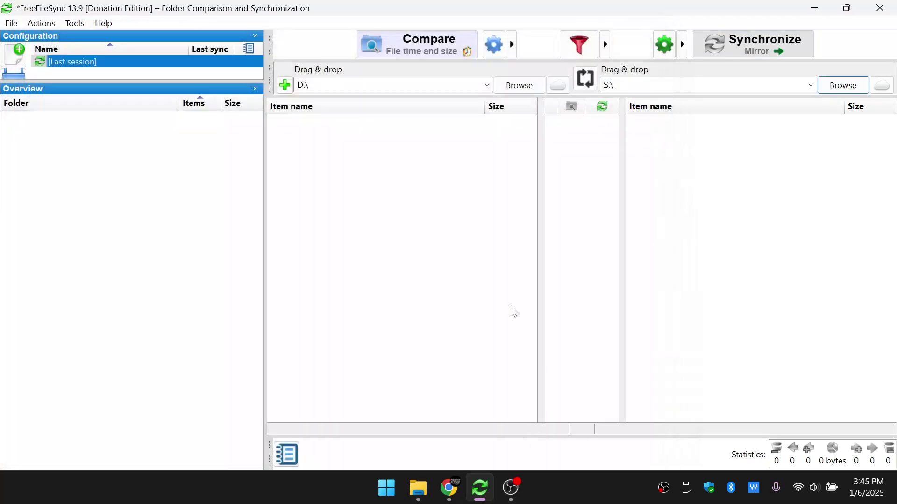
{"action": "left_click", "coordinate": [414, 46]}
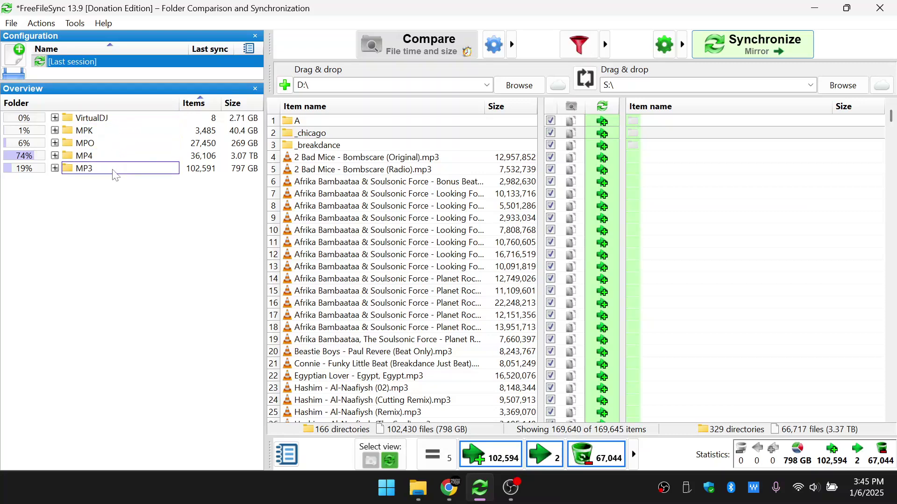
Sort the overview by folder name and examine the planned actions for the MP3, MP4, MPK, MPO and VirtualDJ folders.
{"action": "left_click", "coordinate": [110, 104]}
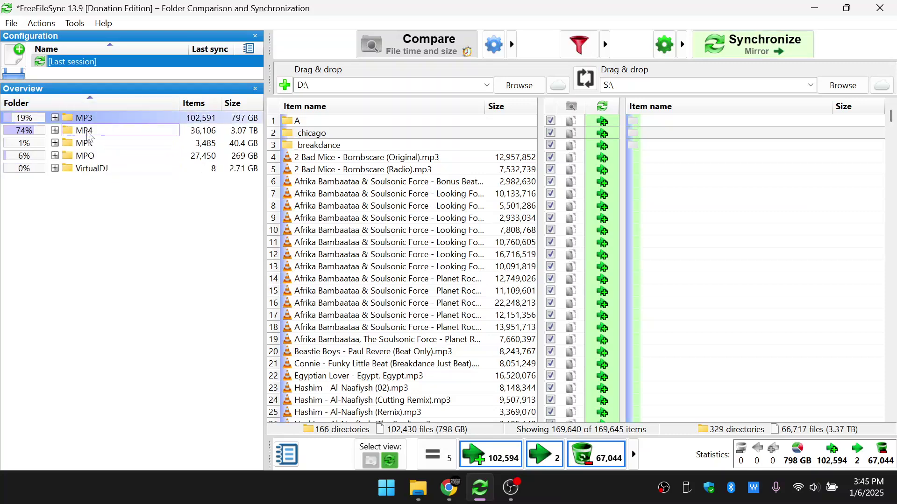
{"action": "left_click", "coordinate": [87, 133]}
{"action": "left_click", "coordinate": [89, 144]}
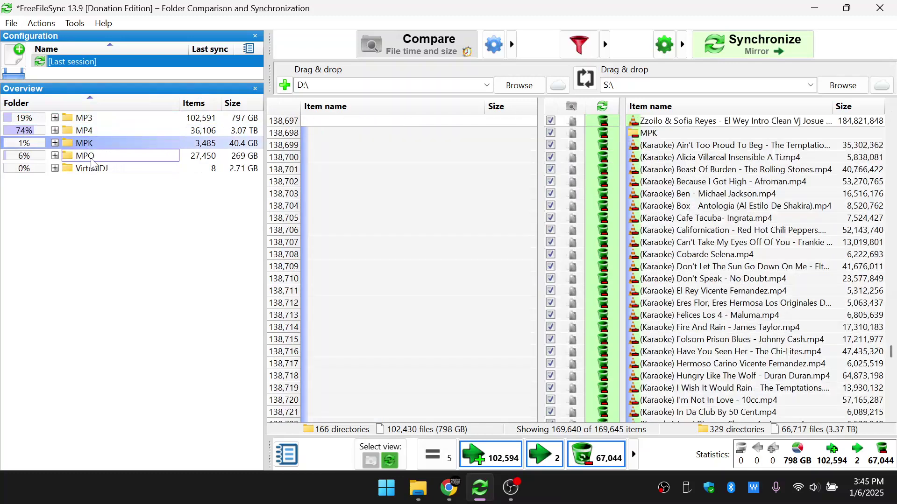
{"action": "left_click", "coordinate": [93, 158]}
{"action": "left_click", "coordinate": [93, 169]}
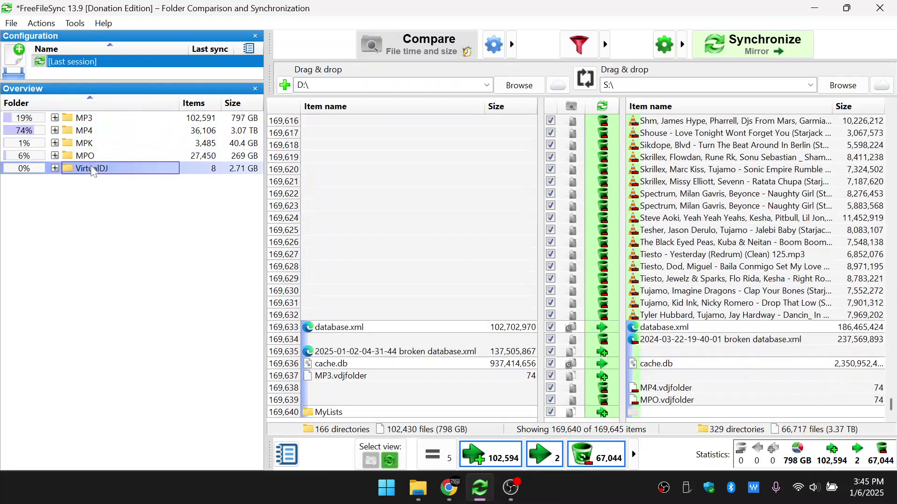
{"action": "left_click", "coordinate": [90, 120]}
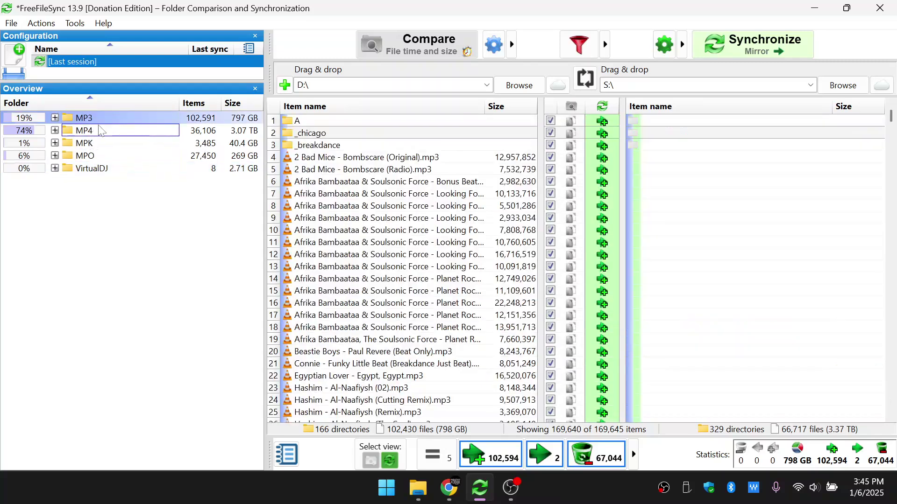
{"action": "left_click", "coordinate": [90, 131]}
{"action": "left_click", "coordinate": [91, 120]}
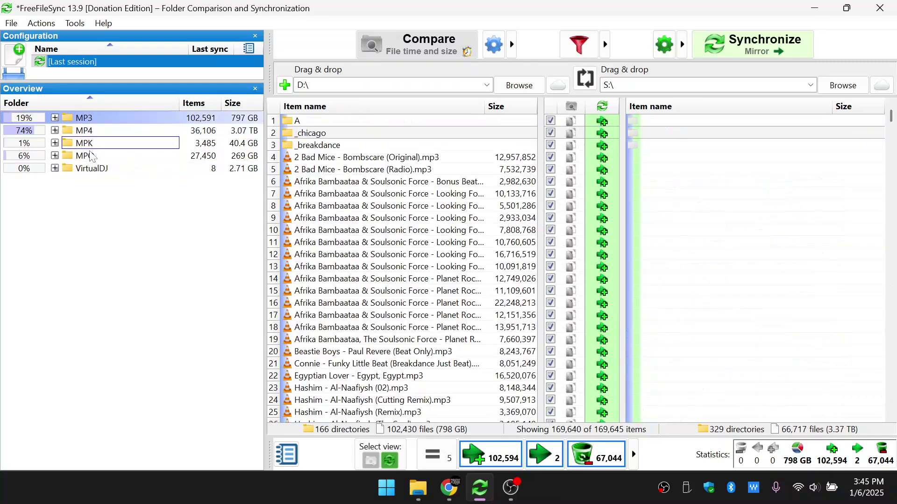
{"action": "left_click", "coordinate": [93, 169]}
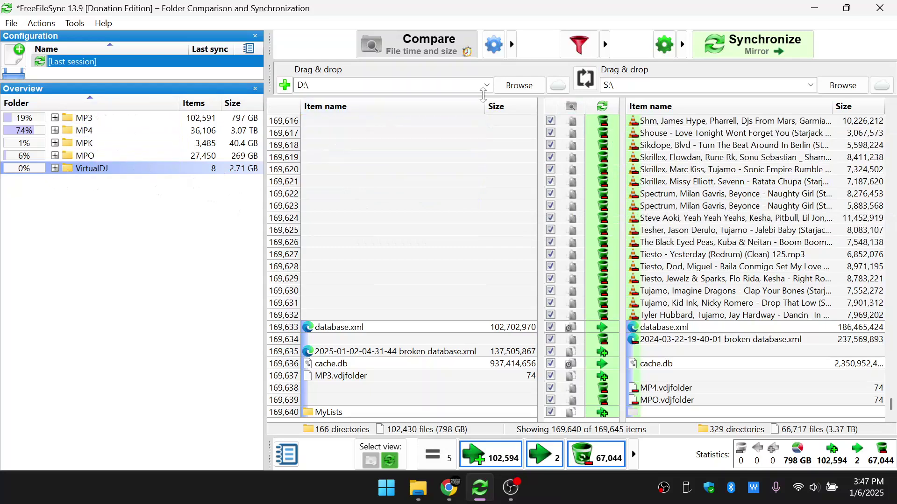
Set the MP3 folder on Orico_01 (D:) as source and the MP3 folder on HDD_01 (S:) as target, and compare them.
{"action": "left_click", "coordinate": [519, 85]}
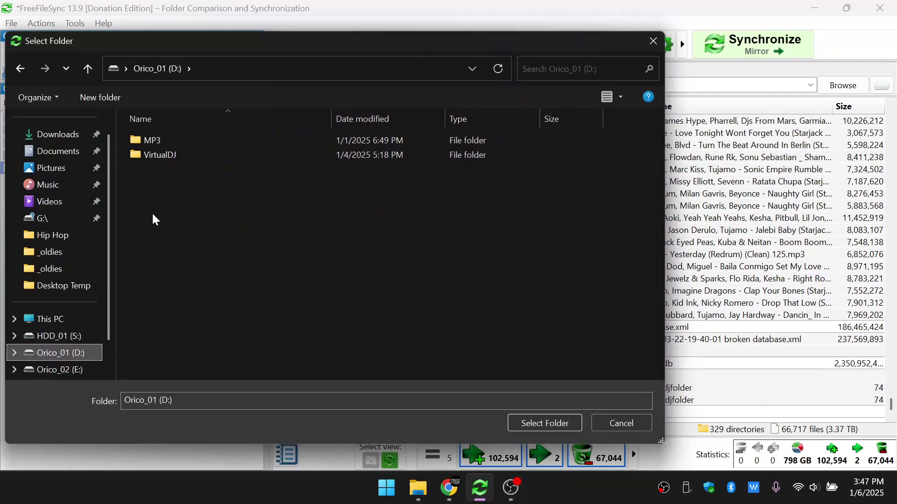
{"action": "left_click", "coordinate": [164, 141]}
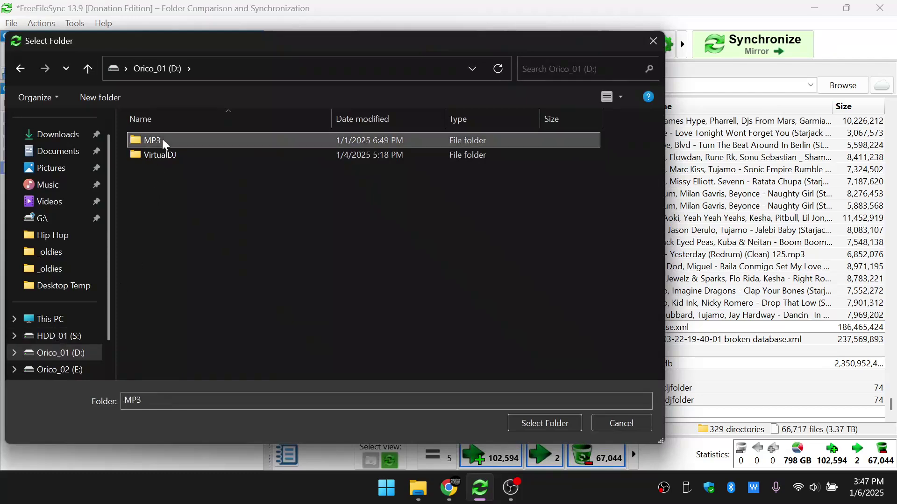
{"action": "left_click", "coordinate": [537, 422]}
{"action": "left_click", "coordinate": [834, 87]}
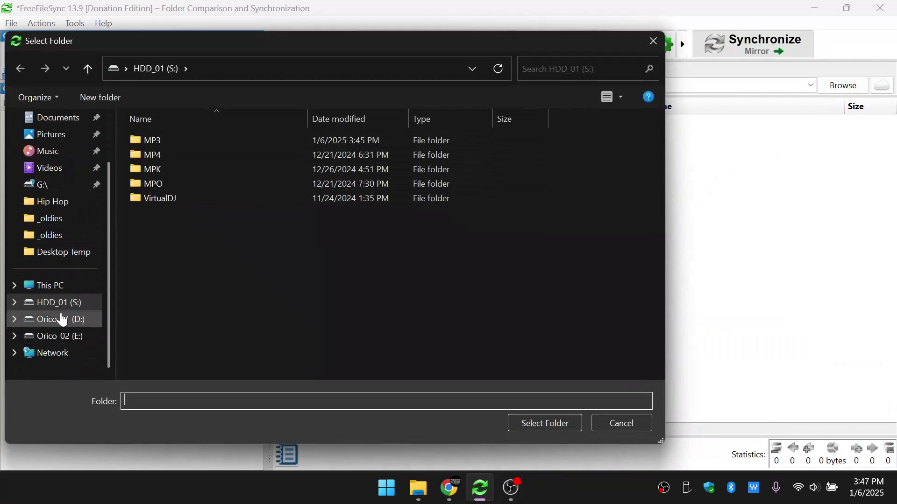
{"action": "left_click", "coordinate": [61, 309]}
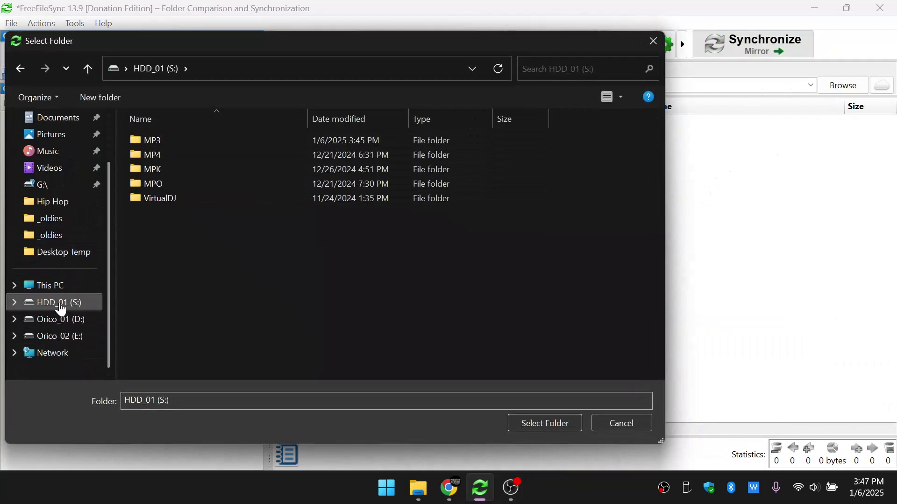
{"action": "left_click", "coordinate": [158, 143]}
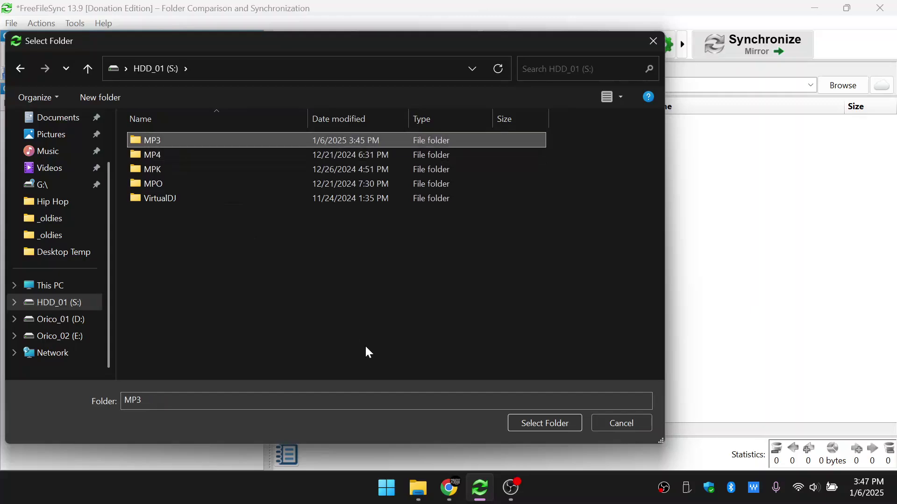
{"action": "left_click", "coordinate": [520, 423]}
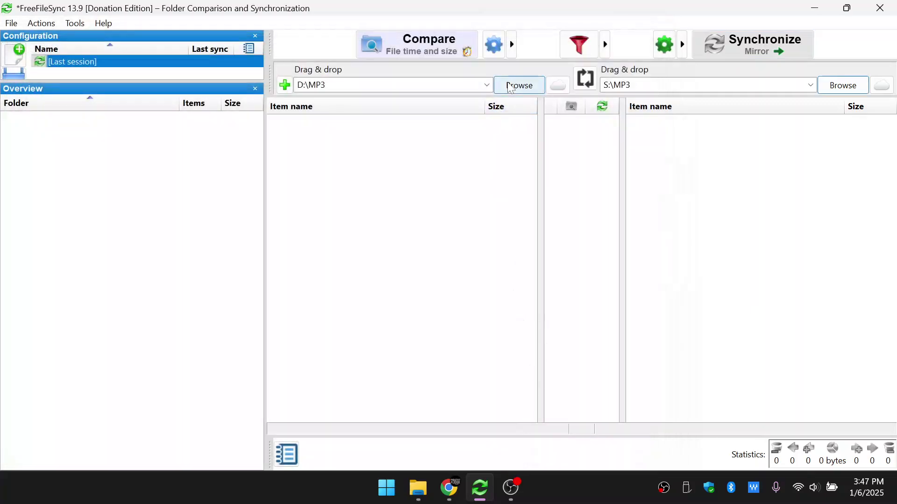
{"action": "left_click", "coordinate": [422, 47]}
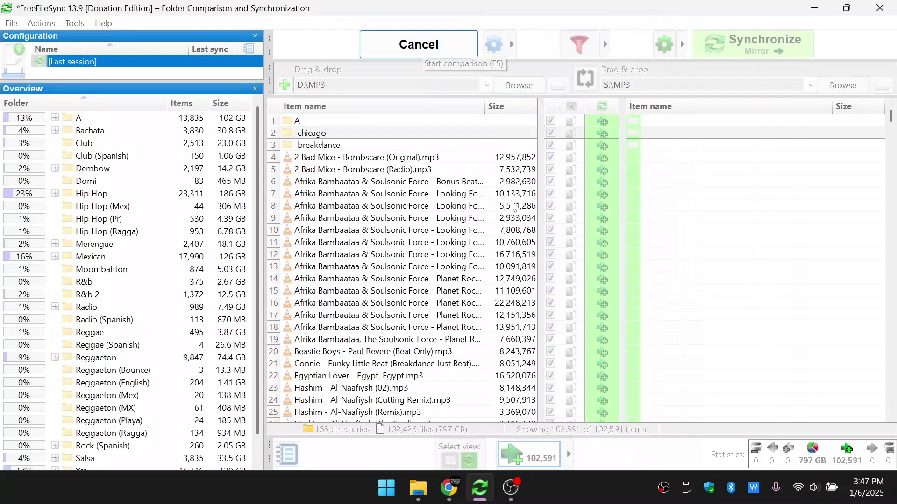
Examine the subfolders in the overview and the source files listed for copying in the MP3 comparison.
{"action": "scroll", "coordinate": [156, 246], "scroll_direction": "down", "scroll_amount": 1}
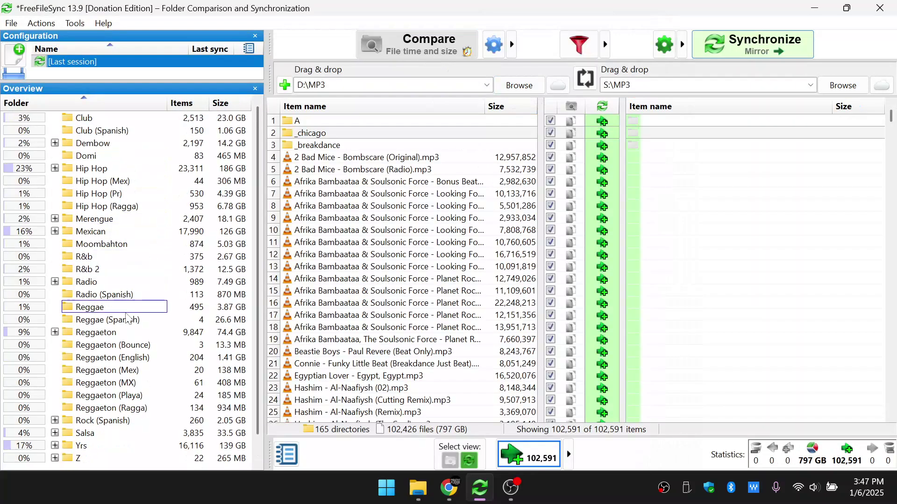
{"action": "scroll", "coordinate": [126, 299], "scroll_direction": "up", "scroll_amount": 1}
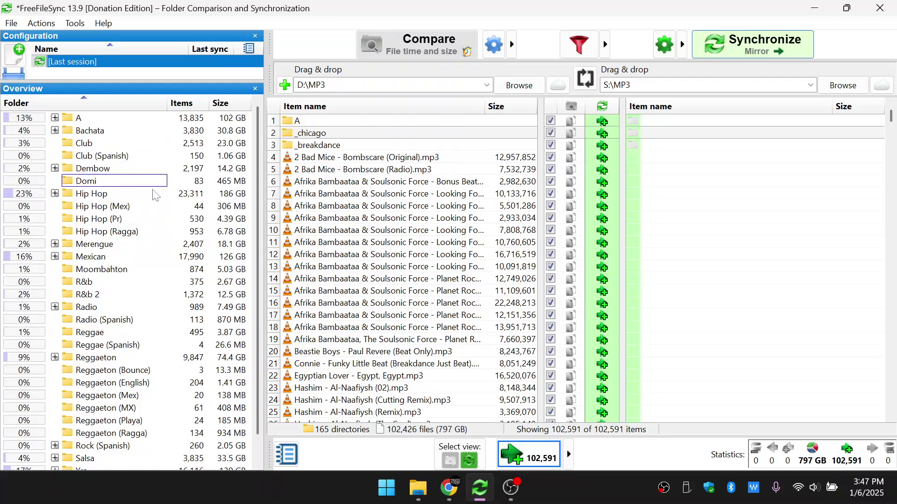
{"action": "scroll", "coordinate": [123, 196], "scroll_direction": "down", "scroll_amount": 1}
{"action": "scroll", "coordinate": [124, 219], "scroll_direction": "up", "scroll_amount": 1}
{"action": "scroll", "coordinate": [120, 232], "scroll_direction": "down", "scroll_amount": 1}
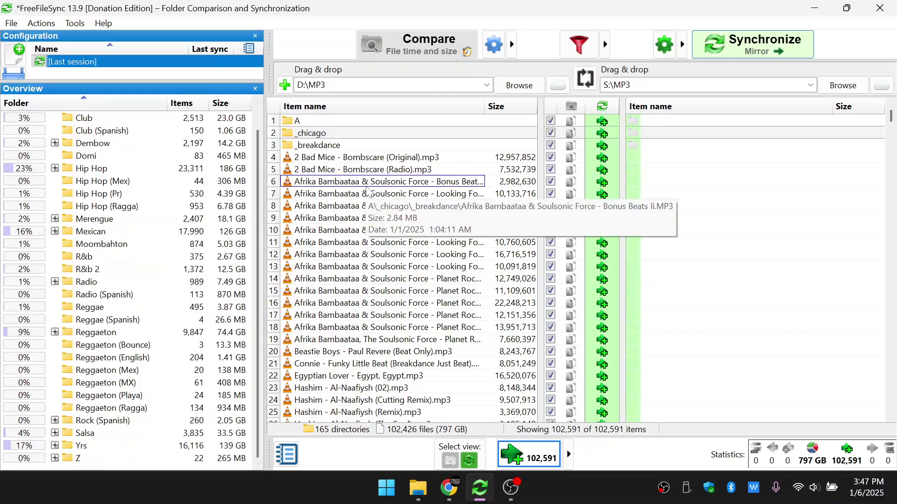
{"action": "scroll", "coordinate": [367, 189], "scroll_direction": "down", "scroll_amount": 5}
{"action": "scroll", "coordinate": [366, 189], "scroll_direction": "down", "scroll_amount": 13}
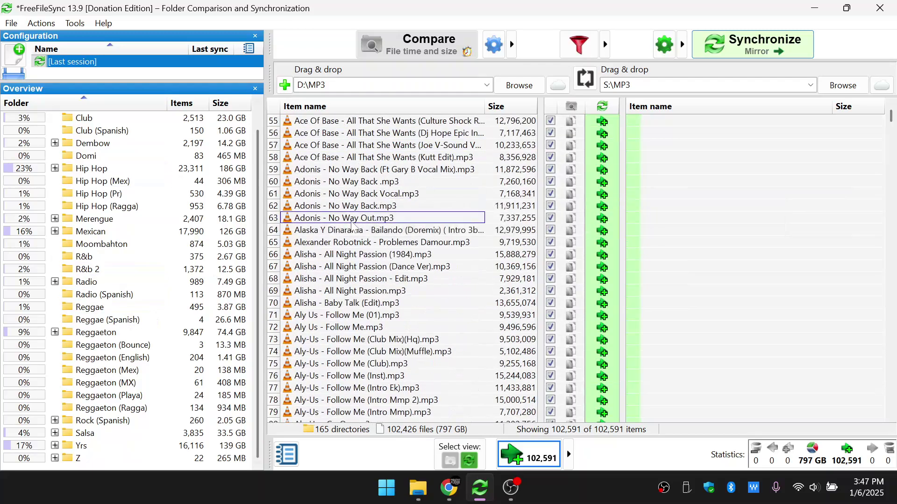
{"action": "scroll", "coordinate": [372, 217], "scroll_direction": "down", "scroll_amount": 6}
{"action": "scroll", "coordinate": [372, 217], "scroll_direction": "up", "scroll_amount": 6}
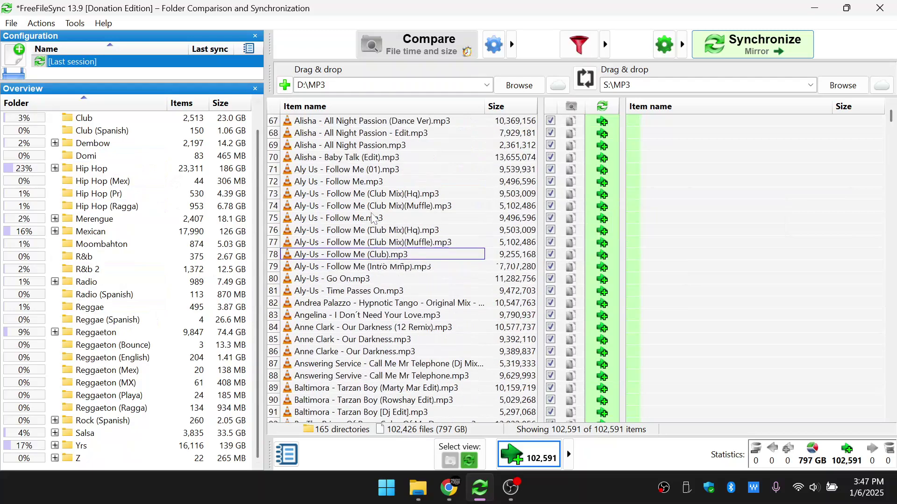
{"action": "scroll", "coordinate": [373, 217], "scroll_direction": "up", "scroll_amount": 4}
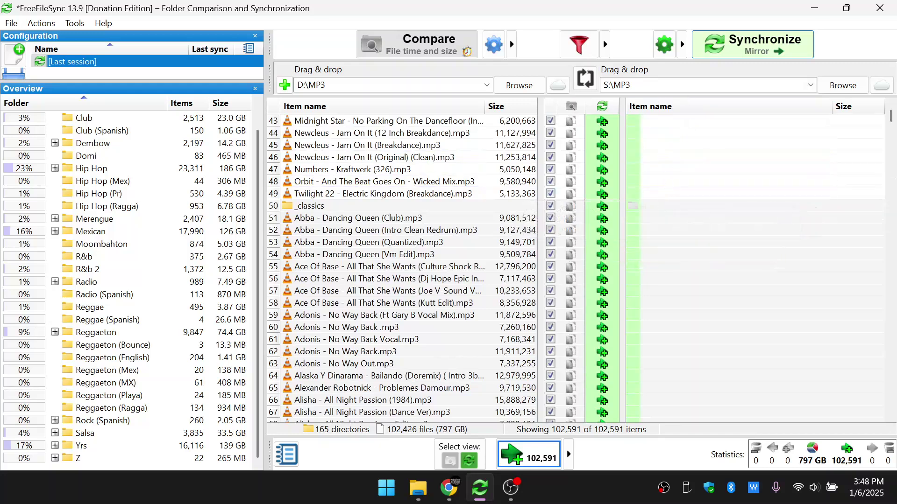
{"action": "left_click", "coordinate": [818, 7]}
{"action": "left_click", "coordinate": [480, 489]}
{"action": "scroll", "coordinate": [100, 205], "scroll_direction": "up", "scroll_amount": 2}
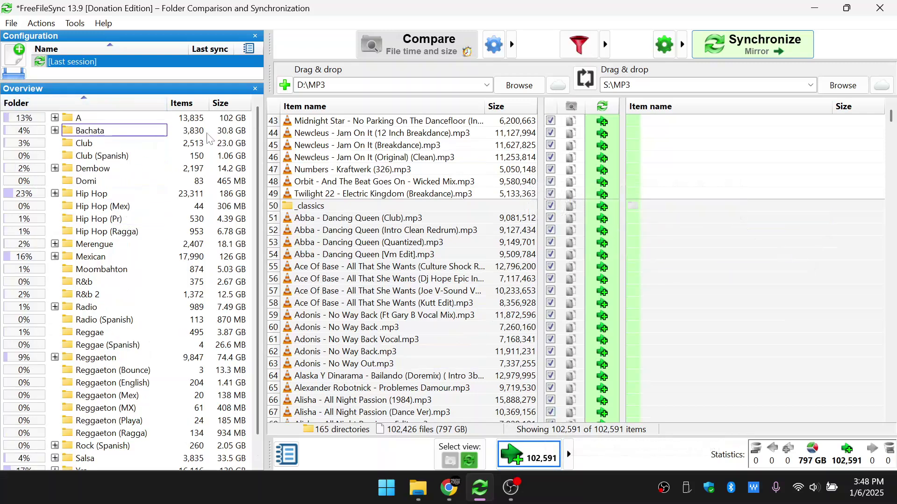
Sort the overview by item count, largest first, and examine the files of folders such as Mexican, Yrs, Radio, Hip Hop (Pr) and Reggae.
{"action": "left_click", "coordinate": [186, 105]}
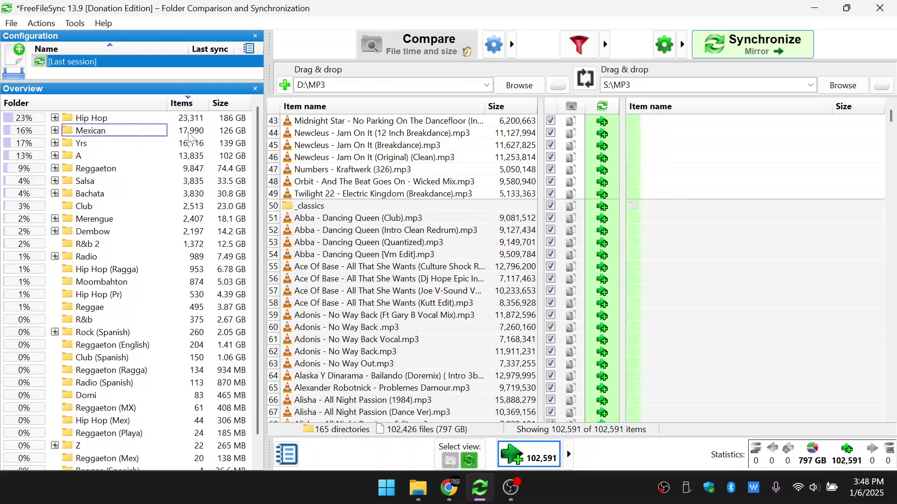
{"action": "left_click", "coordinate": [101, 133]}
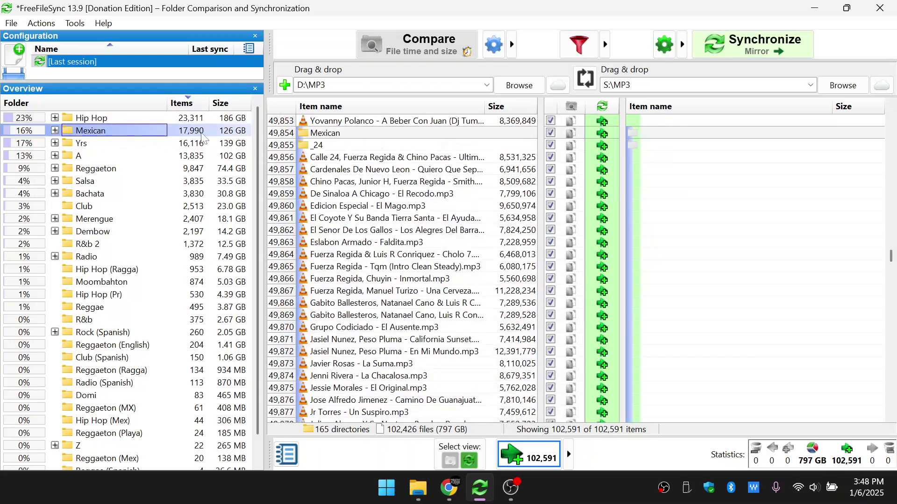
{"action": "left_click", "coordinate": [182, 147]}
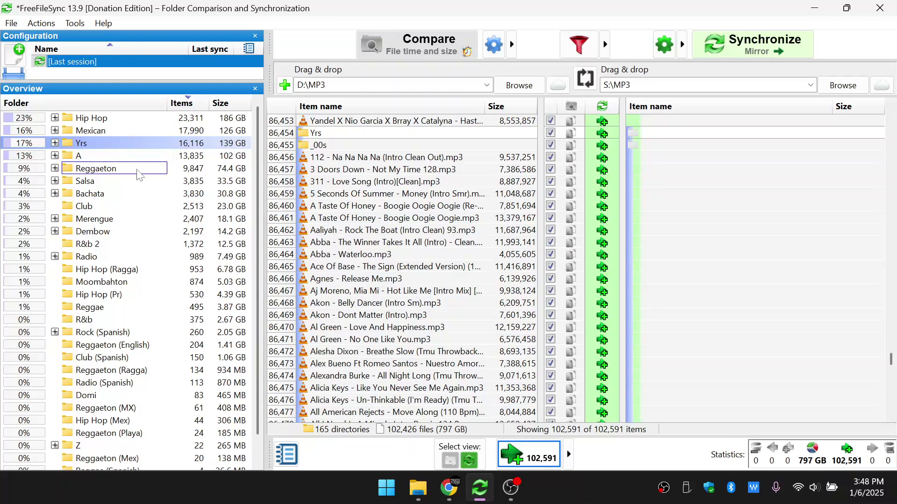
{"action": "left_click", "coordinate": [111, 260]}
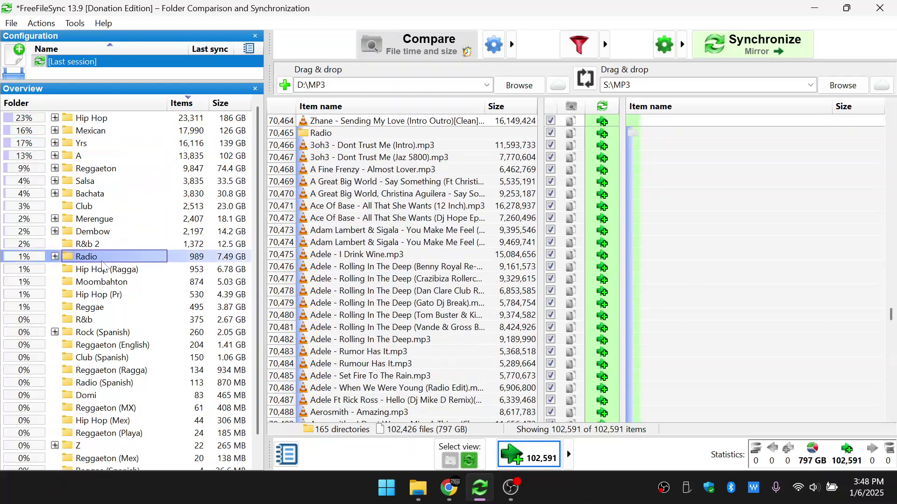
{"action": "left_click", "coordinate": [105, 273]}
{"action": "left_click", "coordinate": [103, 282]}
{"action": "left_click", "coordinate": [104, 295]}
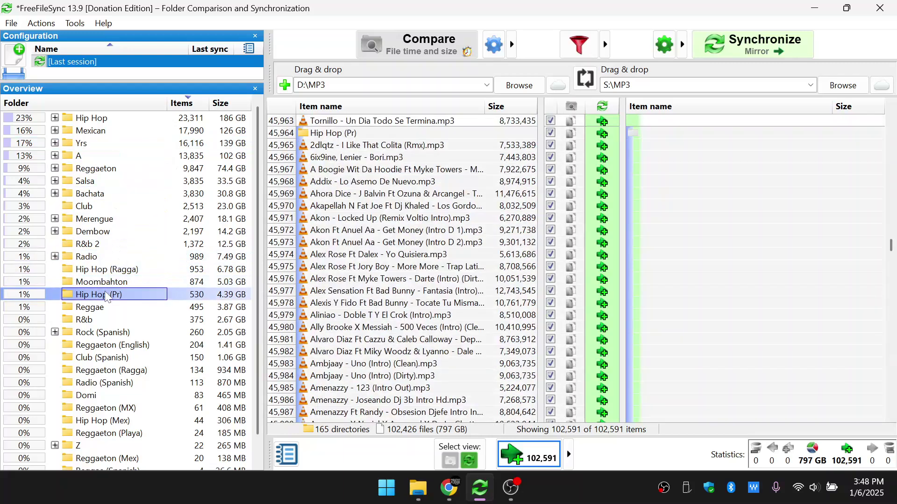
{"action": "left_click", "coordinate": [105, 311]}
{"action": "scroll", "coordinate": [172, 282], "scroll_direction": "down", "scroll_amount": 1}
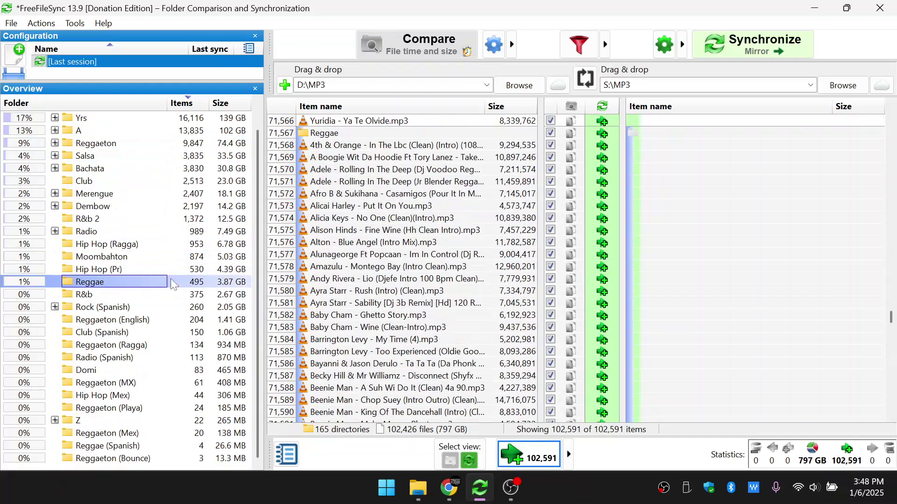
{"action": "scroll", "coordinate": [177, 357], "scroll_direction": "up", "scroll_amount": 1}
{"action": "scroll", "coordinate": [177, 350], "scroll_direction": "down", "scroll_amount": 1}
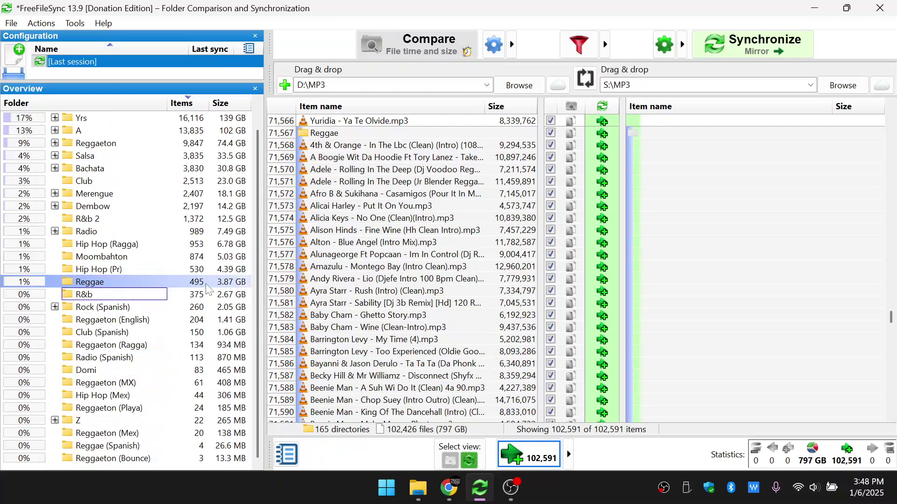
Reverse the overview's item-count sorting to ascending order and look through the folders.
{"action": "left_click", "coordinate": [182, 110]}
{"action": "scroll", "coordinate": [187, 255], "scroll_direction": "up", "scroll_amount": 1}
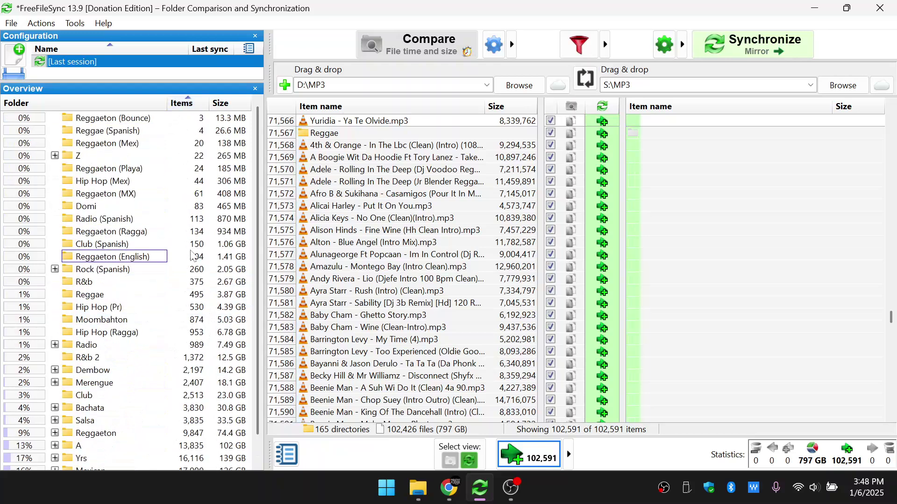
{"action": "scroll", "coordinate": [138, 200], "scroll_direction": "down", "scroll_amount": 1}
{"action": "scroll", "coordinate": [138, 200], "scroll_direction": "up", "scroll_amount": 1}
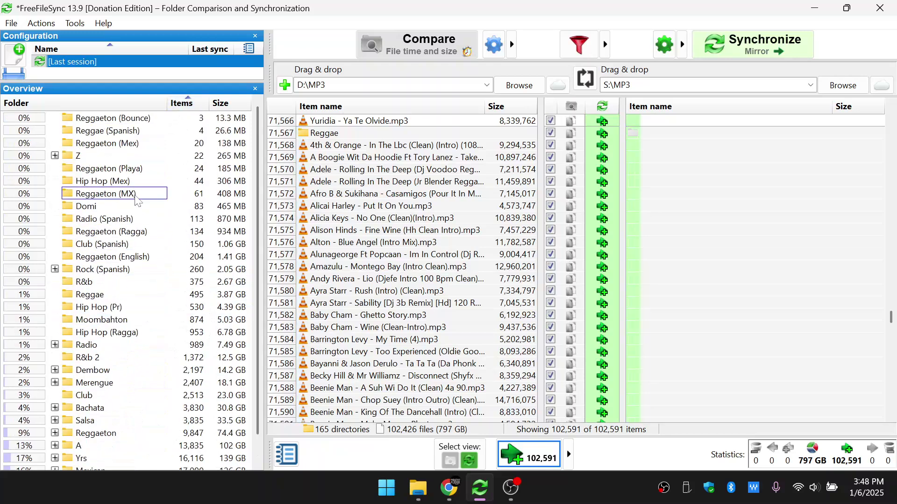
Select the eight smallest folders in the overview, from Reggaeton (Bounce) through Domi.
{"action": "left_click", "coordinate": [112, 120]}
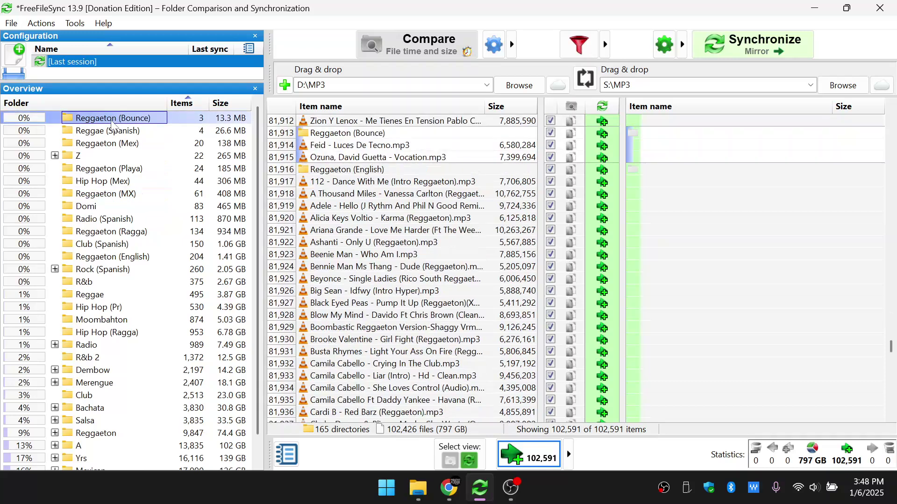
{"action": "key", "text": "Down"}
{"action": "key", "text": "Up"}
{"action": "key", "text": "Down"}
{"action": "key", "text": "Up"}
{"action": "key", "text": "shift+Down"}
{"action": "key", "text": "shift+Down"}
{"action": "key", "text": "shift+Down"}
{"action": "key", "text": "shift+Down"}
{"action": "key", "text": "shift+Down"}
{"action": "key", "text": "shift+Down"}
{"action": "key", "text": "shift+Down"}
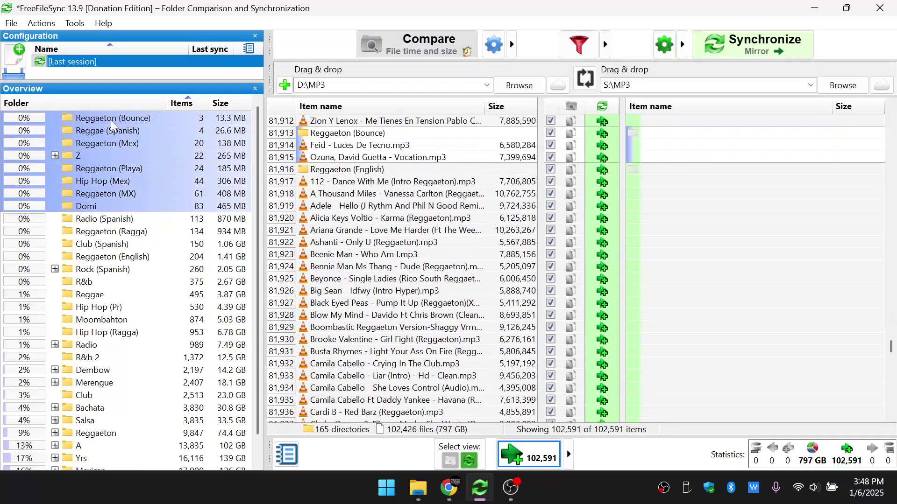
{"action": "left_click", "coordinate": [190, 182], "text": "ctrl"}
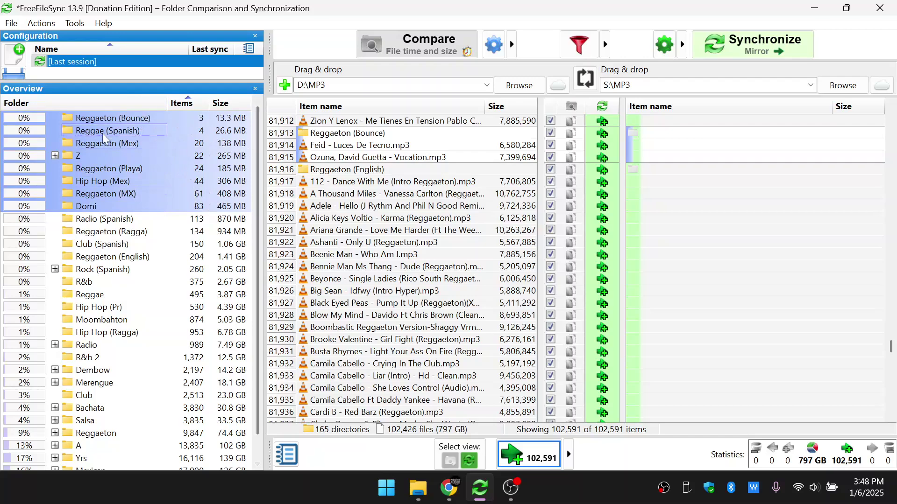
Select the overview folders from Reggaeton (Bounce) down to Domi again and synchronize only that selection.
{"action": "left_click", "coordinate": [104, 155]}
{"action": "key", "text": "Up"}
{"action": "key", "text": "Up"}
{"action": "key", "text": "Up"}
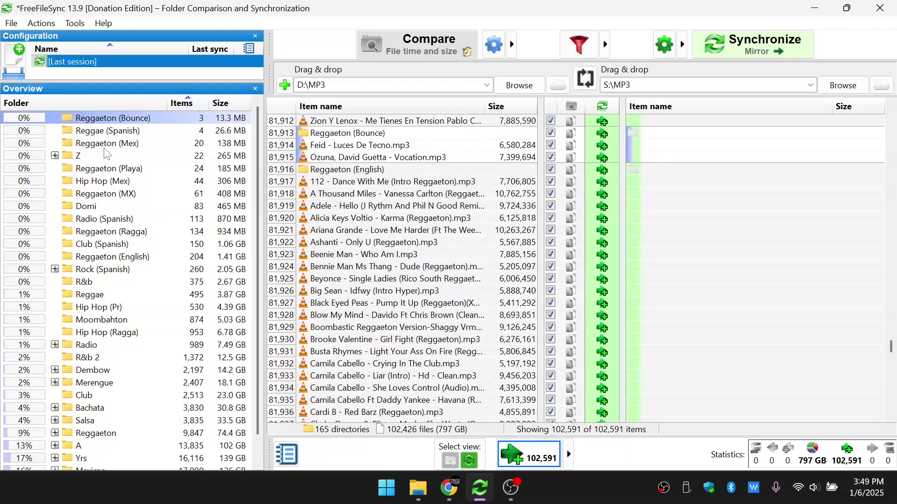
{"action": "key", "text": "shift+Down"}
{"action": "key", "text": "shift+Down"}
{"action": "key", "text": "shift+Down"}
{"action": "key", "text": "shift+Down"}
{"action": "key", "text": "shift+Down"}
{"action": "key", "text": "shift+Down"}
{"action": "key", "text": "shift+Down"}
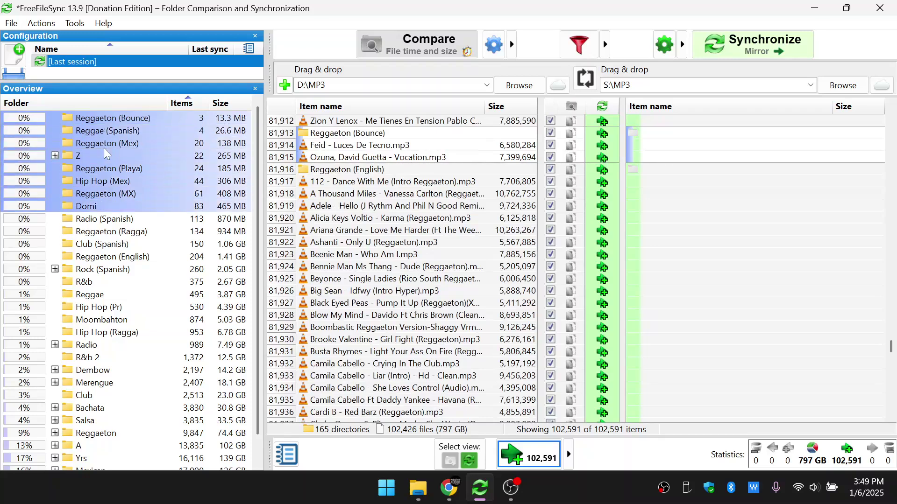
{"action": "key", "text": "F9"}
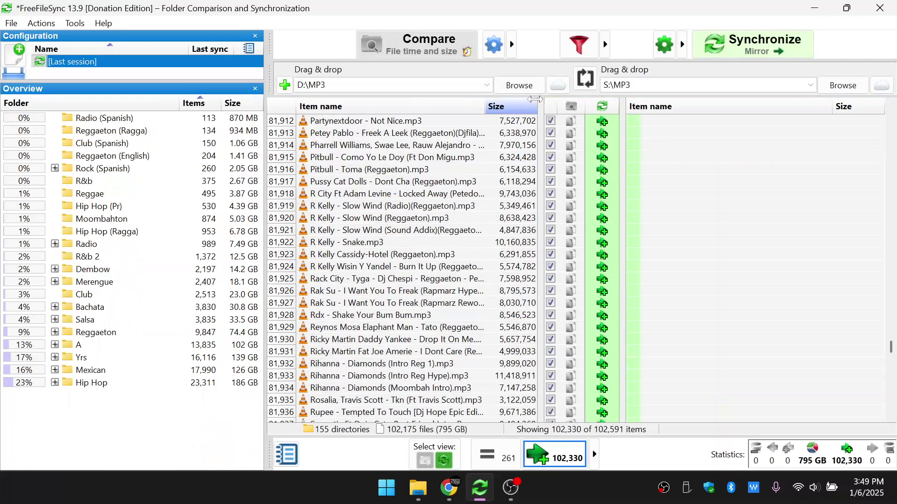
Synchronize only the Radio (Spanish) folder from the source to the target.
{"action": "left_click", "coordinate": [674, 122]}
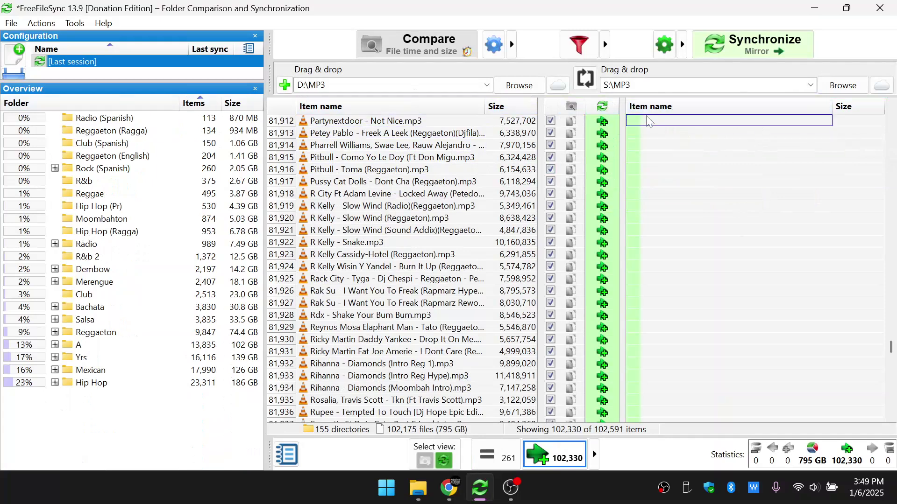
{"action": "left_click", "coordinate": [108, 121]}
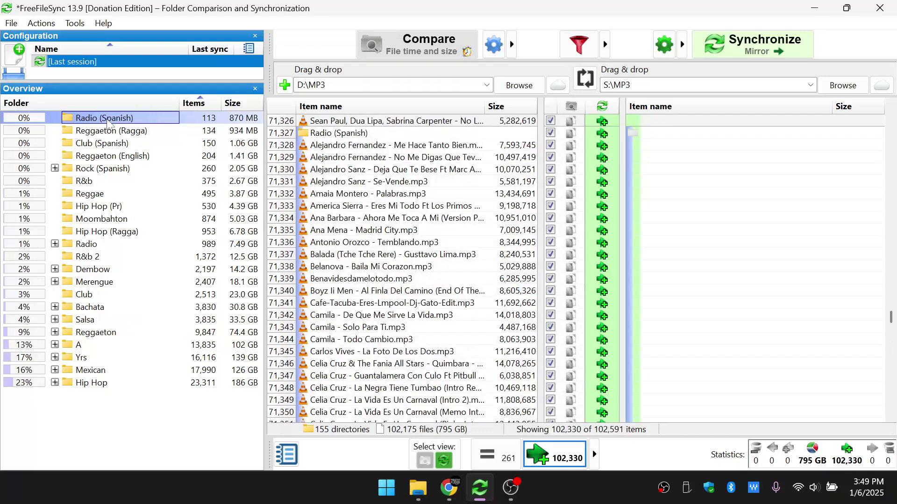
{"action": "key", "text": "F9"}
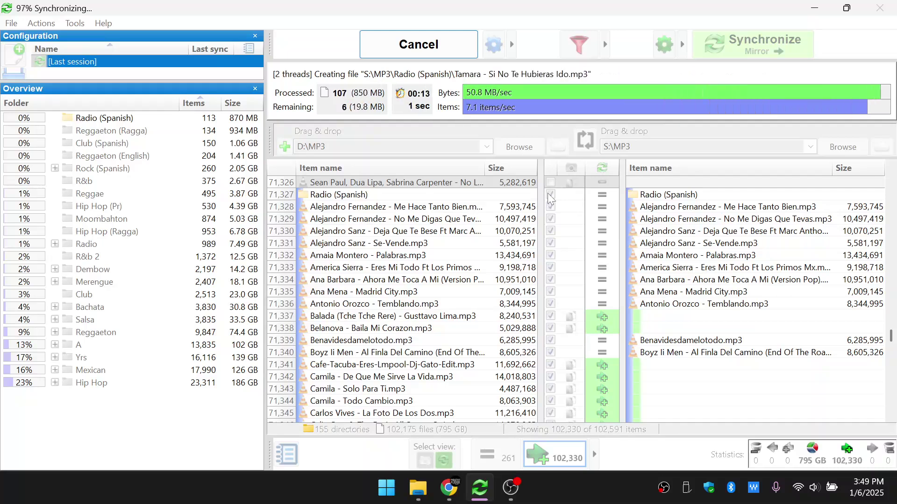
Switch to File Explorer, open the MP3 folder on HDD_01 (S:) and check the copied folders, including Z.
{"action": "left_click", "coordinate": [818, 8]}
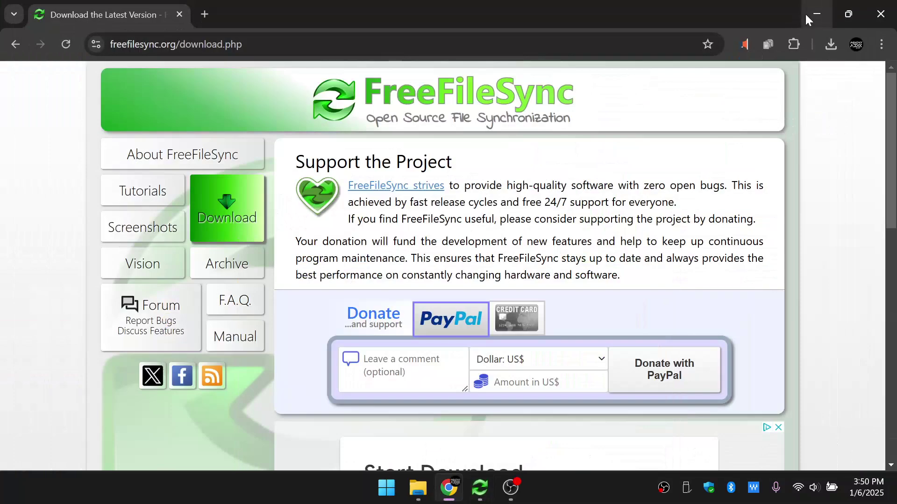
{"action": "left_click", "coordinate": [805, 13]}
{"action": "double_click", "coordinate": [21, 21]}
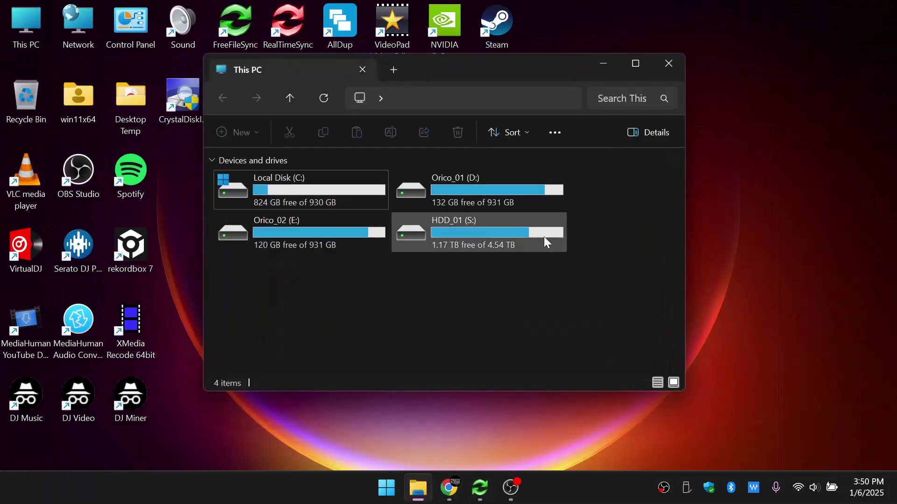
{"action": "double_click", "coordinate": [448, 229]}
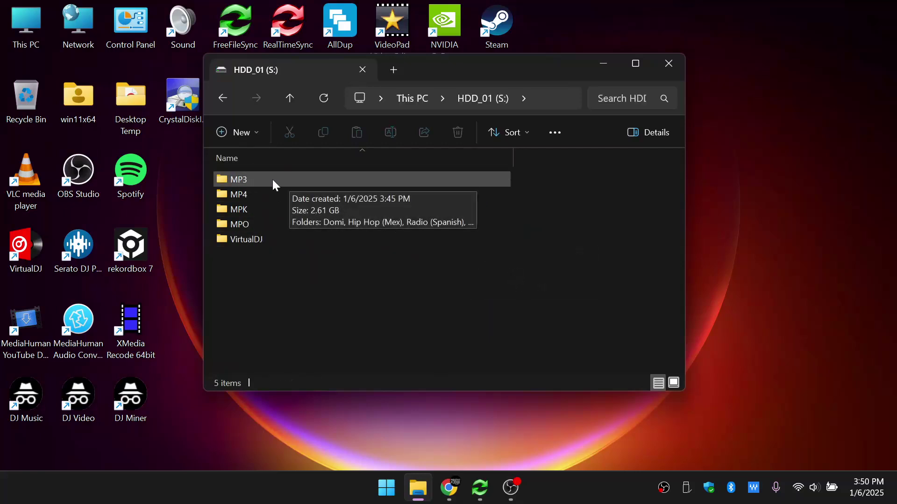
{"action": "double_click", "coordinate": [252, 181]}
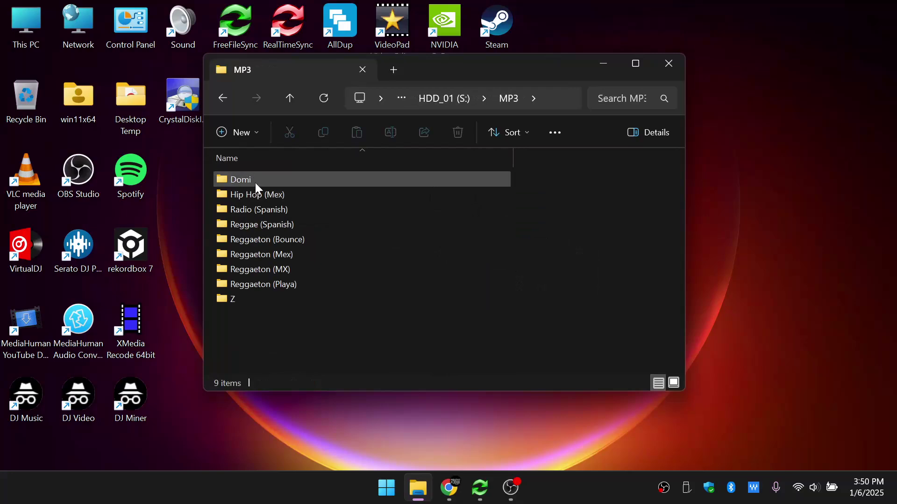
{"action": "left_click", "coordinate": [255, 205]}
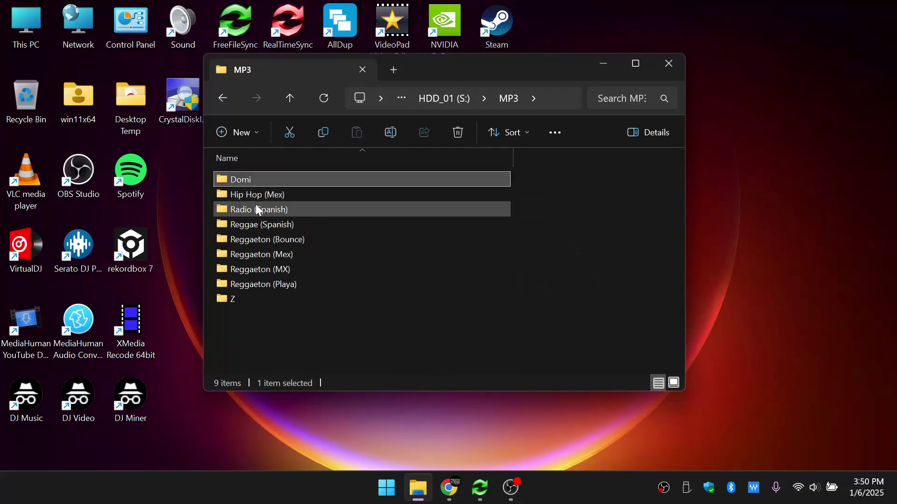
{"action": "double_click", "coordinate": [250, 299]}
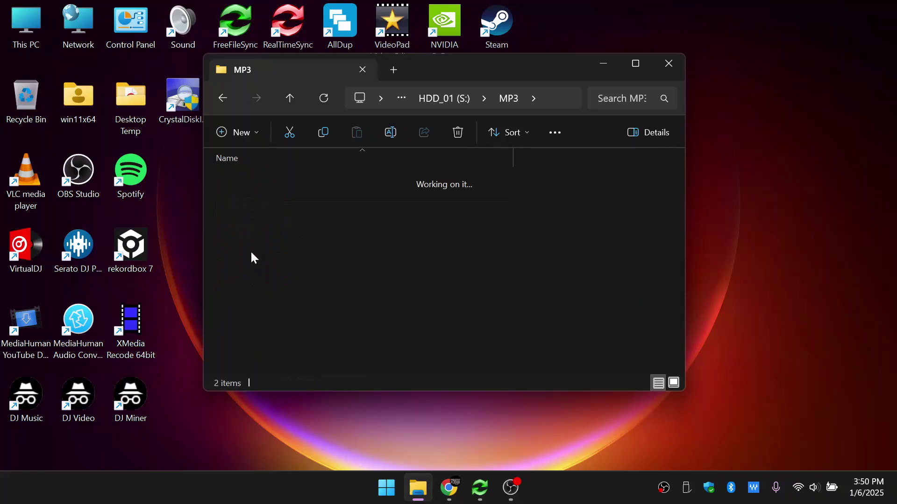
{"action": "left_click", "coordinate": [214, 98]}
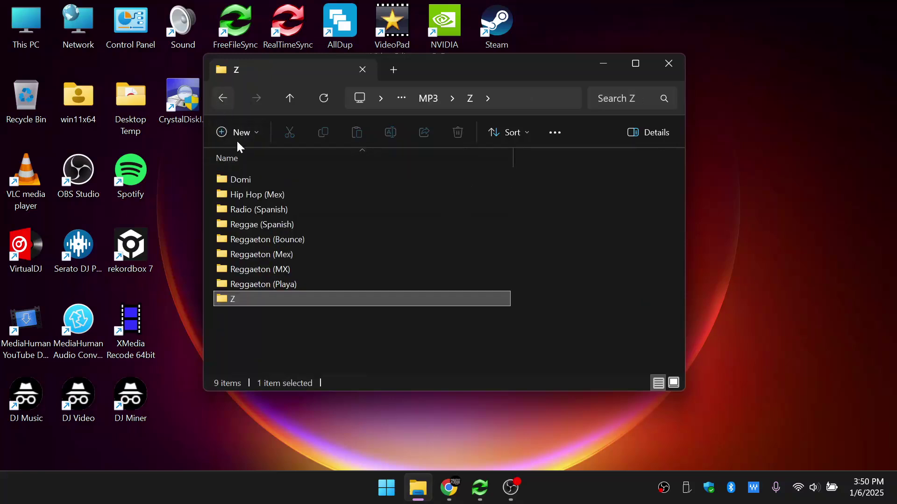
{"action": "left_click", "coordinate": [224, 104]}
Look over the MP4, MPK, MPO and MP3 folders on HDD_01 (S:), and minimize the file window.
{"action": "left_click", "coordinate": [239, 194]}
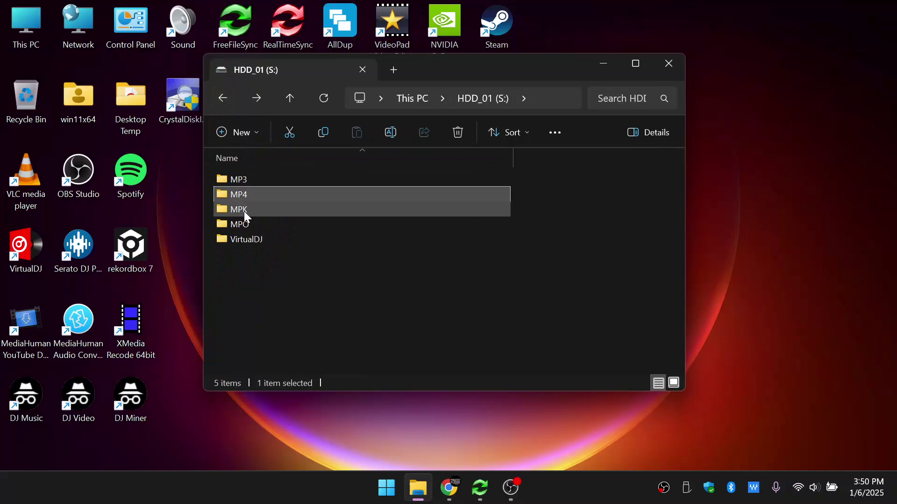
{"action": "left_click", "coordinate": [244, 211]}
{"action": "left_click", "coordinate": [244, 224]}
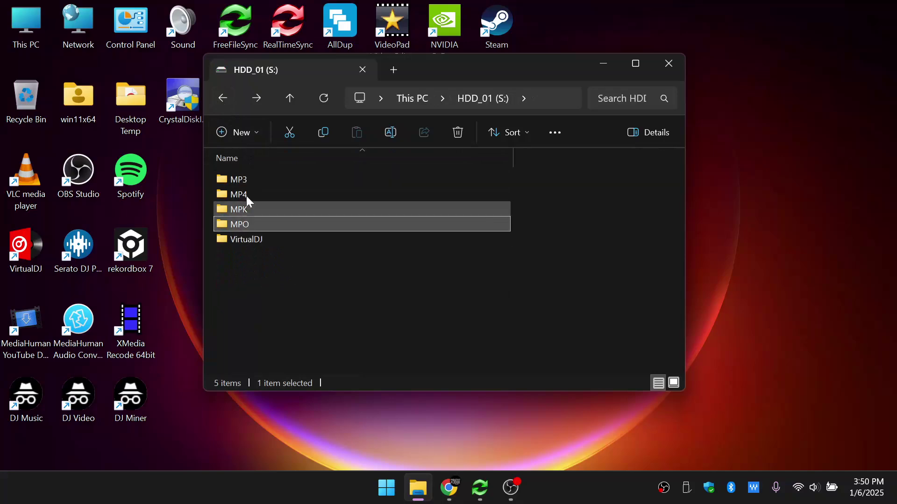
{"action": "left_click", "coordinate": [247, 183]}
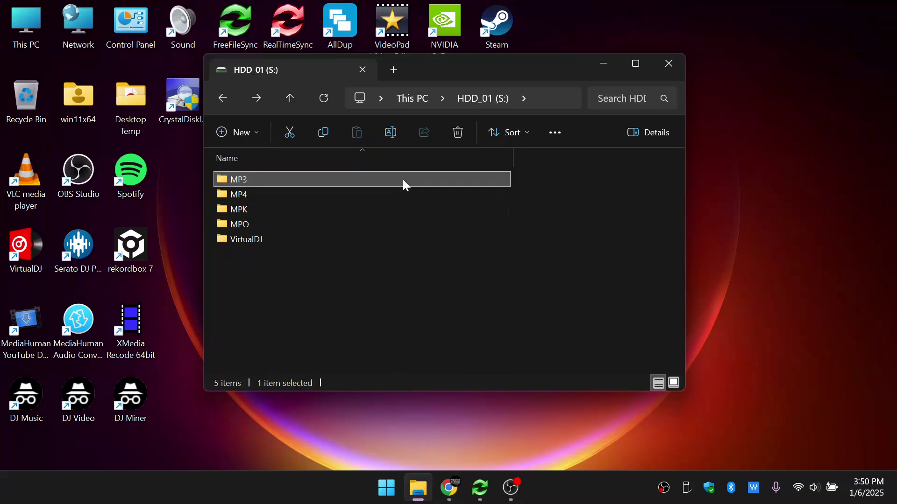
{"action": "left_click", "coordinate": [222, 98]}
{"action": "left_click", "coordinate": [603, 64]}
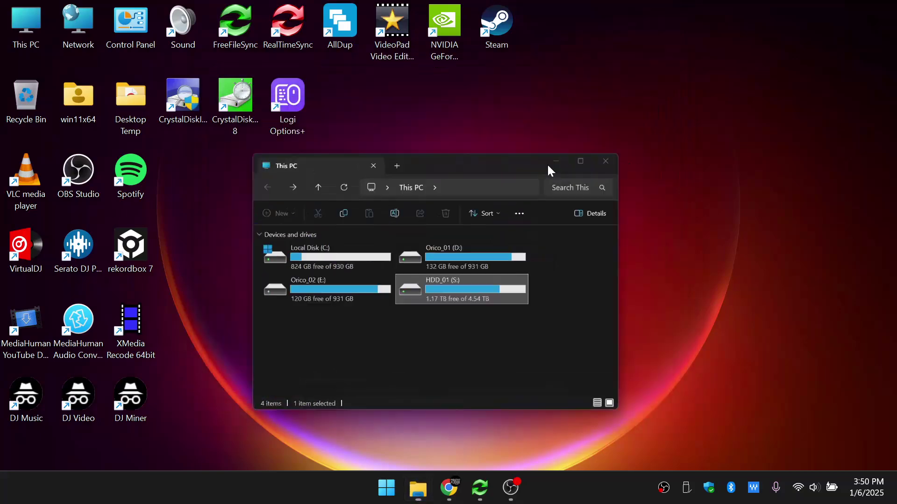
Switch back to FreeFileSync and set the whole Orico_01 (D:) drive as the source.
{"action": "left_click", "coordinate": [483, 490]}
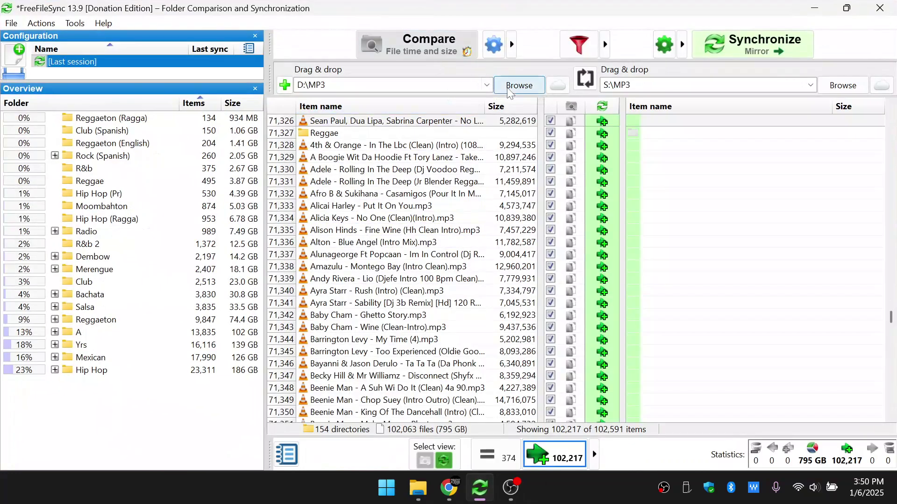
{"action": "left_click", "coordinate": [405, 49]}
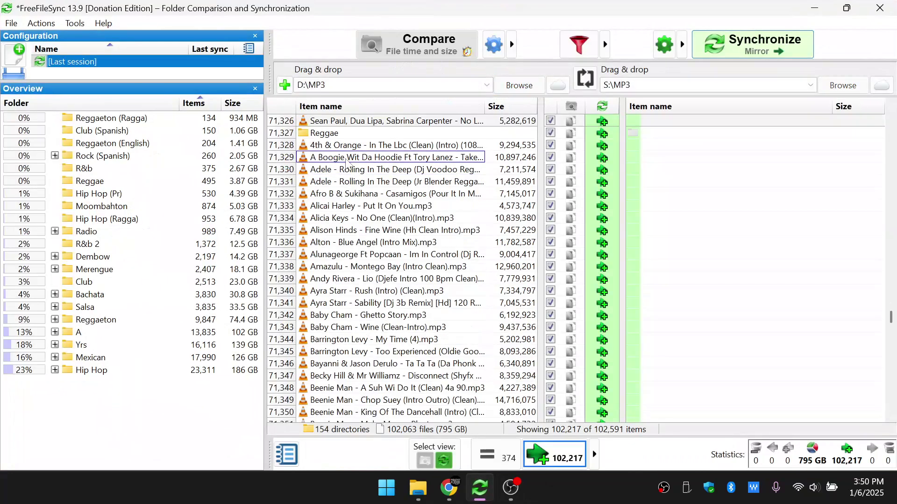
{"action": "left_click", "coordinate": [519, 85]}
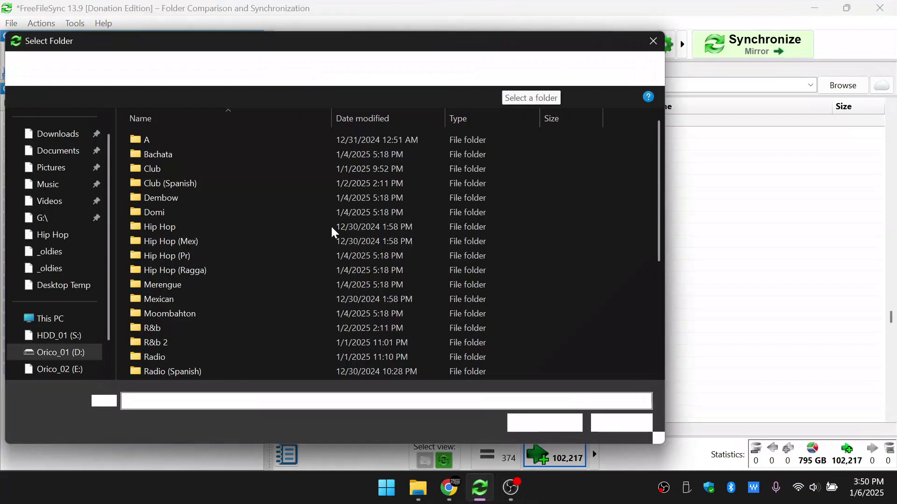
{"action": "left_click", "coordinate": [66, 354]}
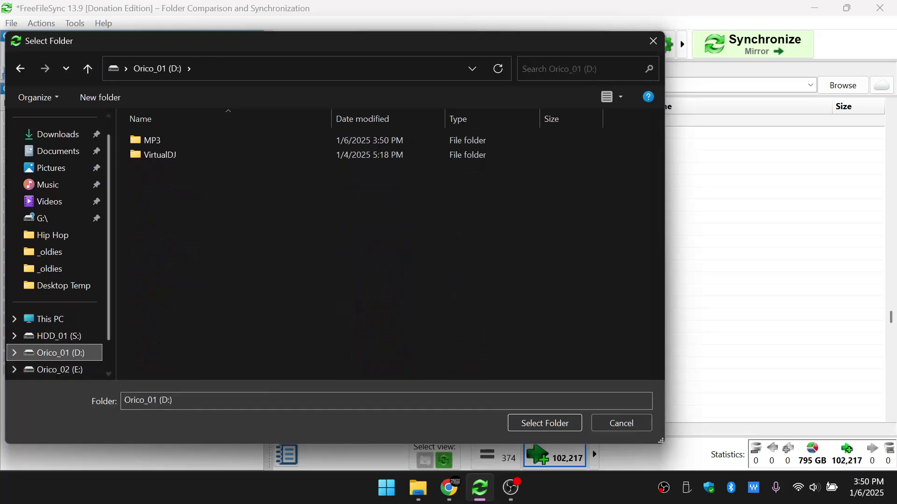
{"action": "left_click", "coordinate": [528, 423]}
Set the whole HDD_01 (S:) drive as the target and compare the two drives.
{"action": "left_click", "coordinate": [849, 89]}
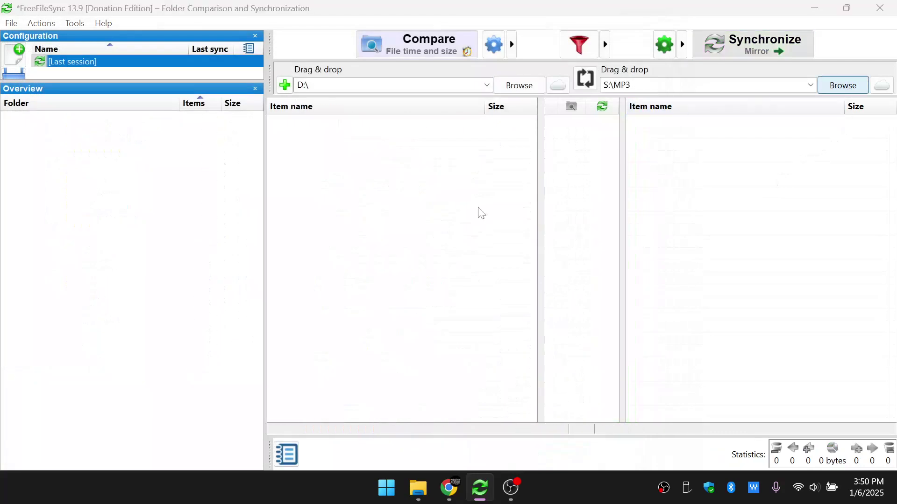
{"action": "scroll", "coordinate": [77, 362], "scroll_direction": "down", "scroll_amount": 1}
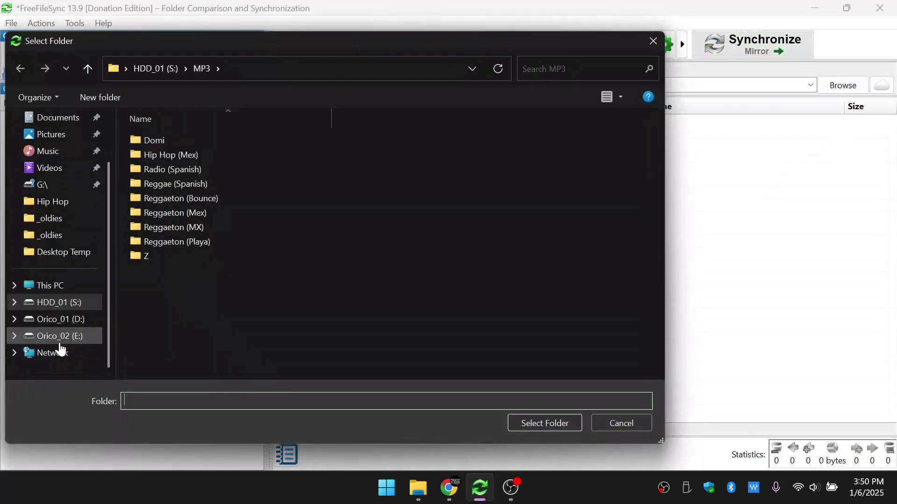
{"action": "left_click", "coordinate": [52, 305]}
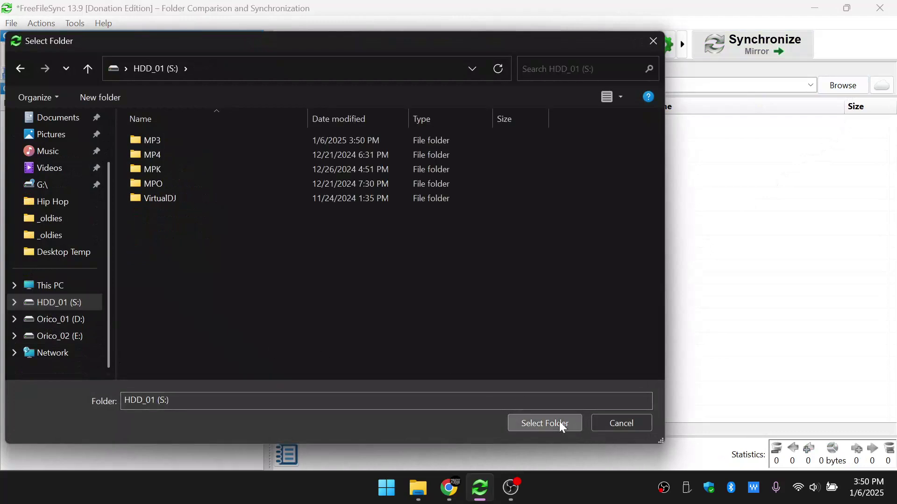
{"action": "left_click", "coordinate": [556, 423]}
{"action": "left_click", "coordinate": [421, 47]}
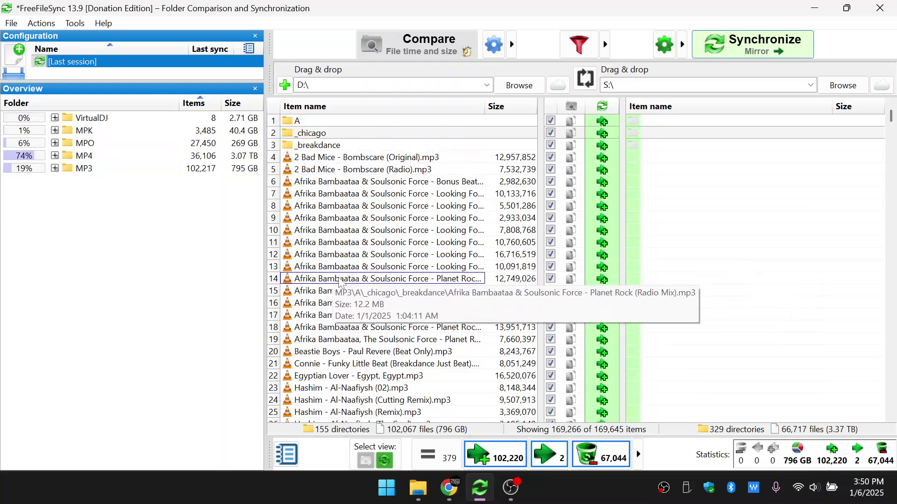
Examine the MPK and MPO folders in the whole-drive comparison, and sort the overview by folder name.
{"action": "left_click", "coordinate": [85, 135]}
{"action": "left_click", "coordinate": [97, 144]}
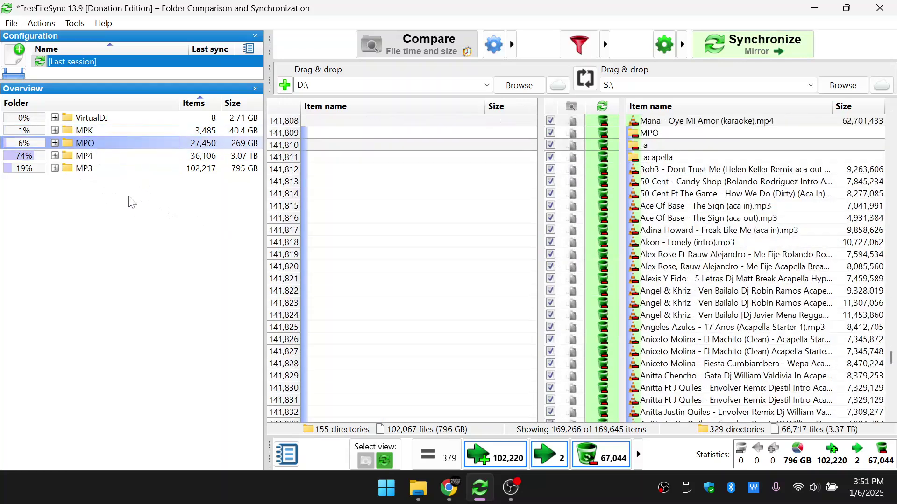
{"action": "left_click", "coordinate": [159, 104]}
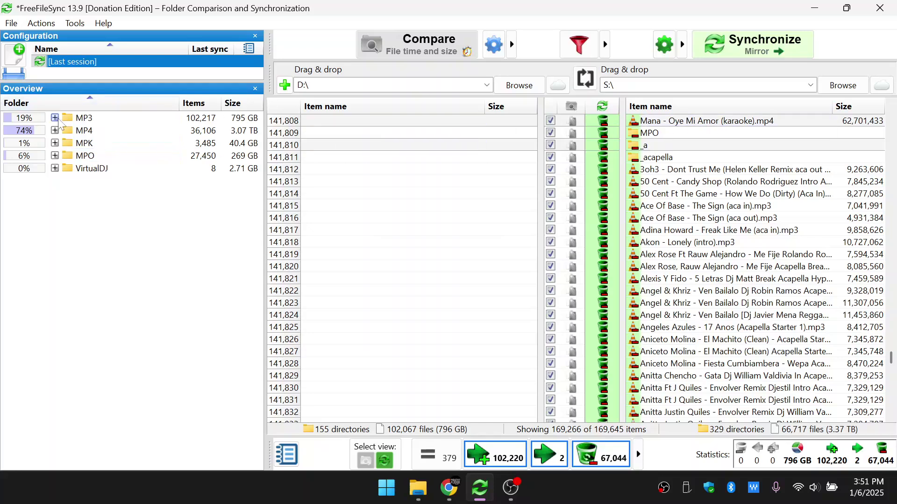
Expand MP3 in the overview, examine subfolders such as A, Dembow and Merengue, and collapse it again.
{"action": "left_click", "coordinate": [89, 120]}
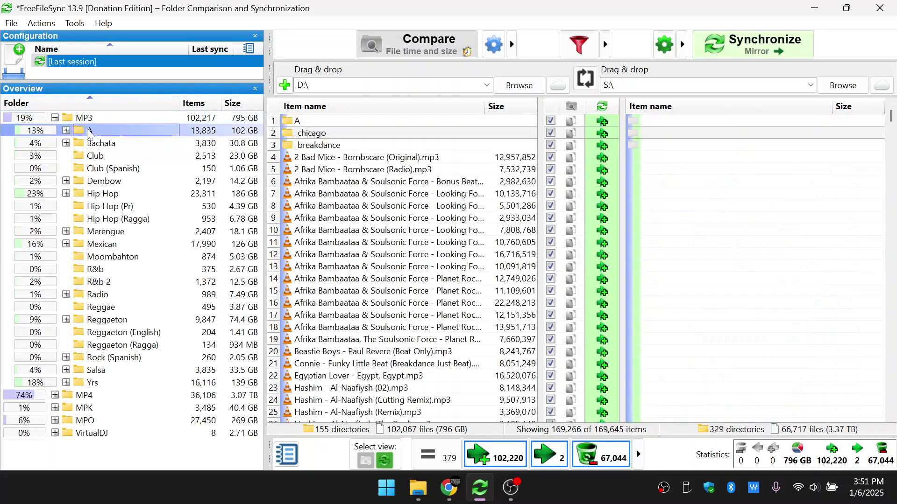
{"action": "left_click", "coordinate": [107, 182]}
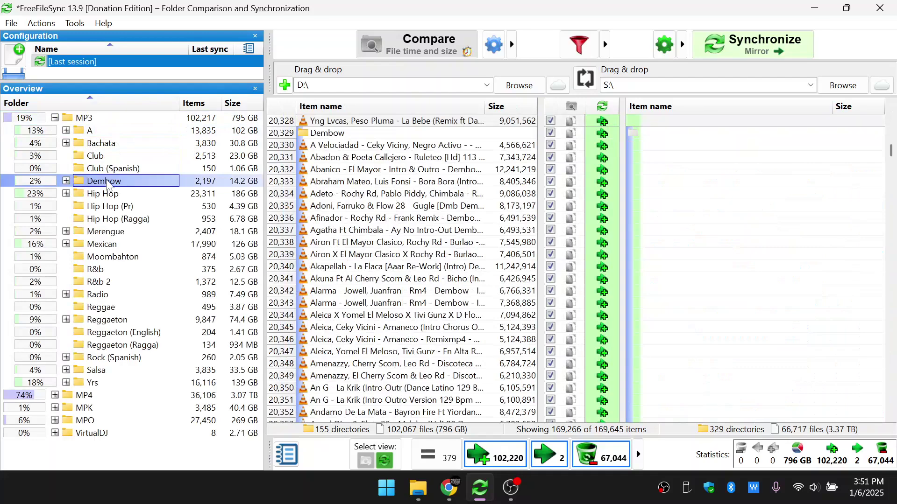
{"action": "left_click", "coordinate": [112, 235]}
{"action": "left_click", "coordinate": [55, 118]}
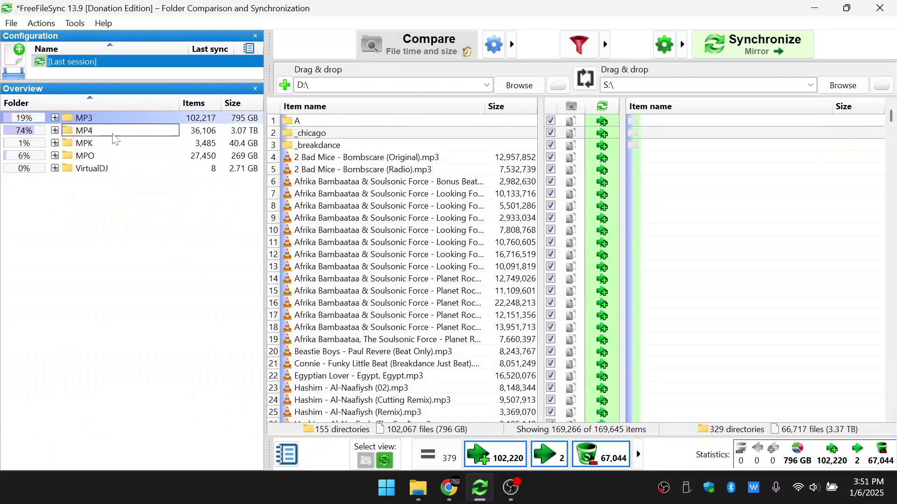
{"action": "left_click", "coordinate": [30, 119]}
{"action": "left_click", "coordinate": [119, 120]}
{"action": "left_click", "coordinate": [112, 131]}
{"action": "left_click", "coordinate": [54, 118]}
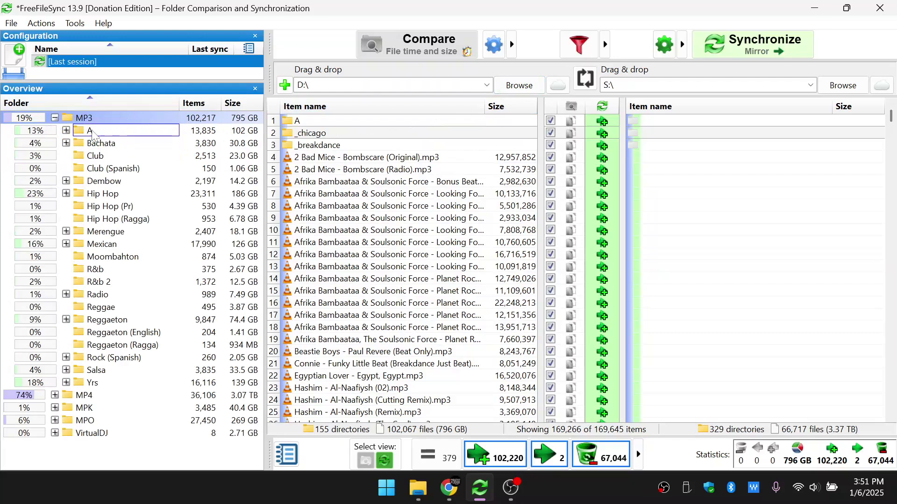
{"action": "left_click", "coordinate": [54, 118]}
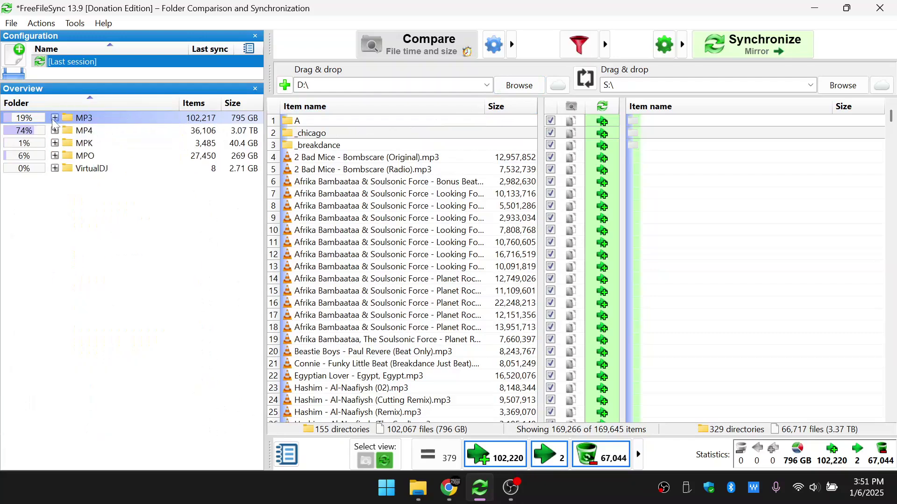
Set the MP3 folder on the Orico_01 (D:) drive as the source.
{"action": "left_click", "coordinate": [521, 89]}
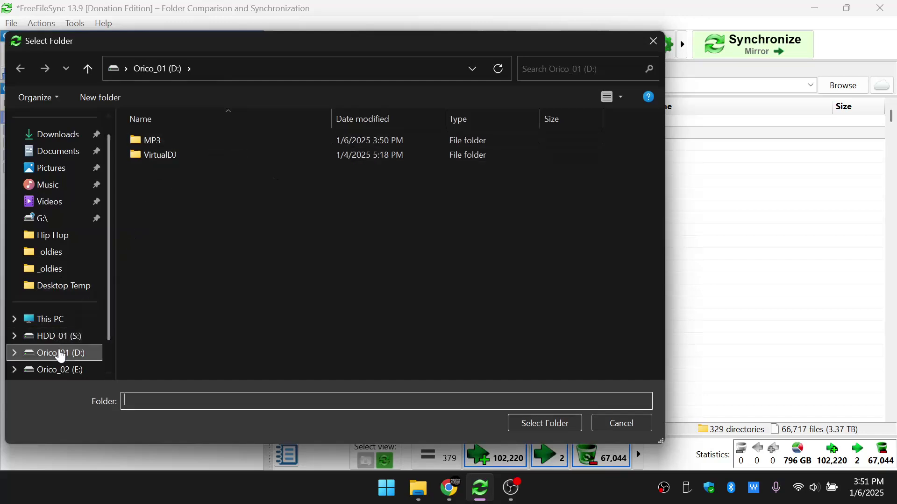
{"action": "scroll", "coordinate": [61, 355], "scroll_direction": "down", "scroll_amount": 1}
{"action": "left_click", "coordinate": [66, 323]}
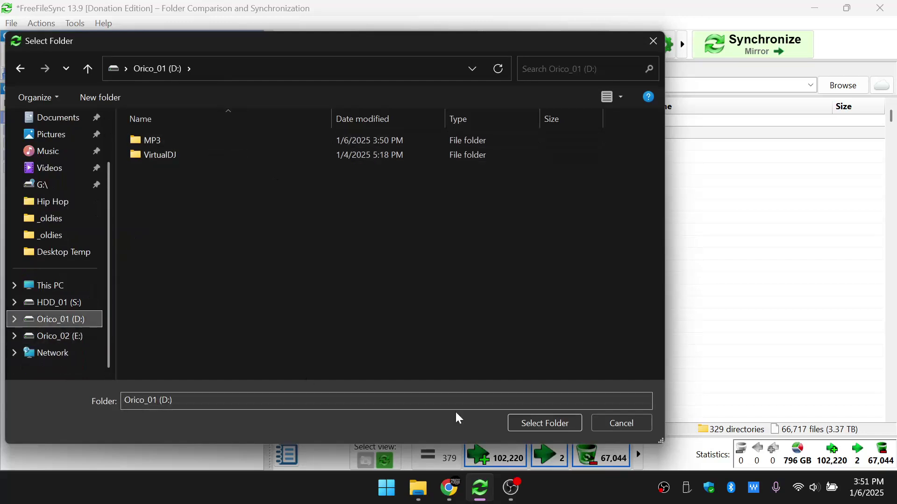
{"action": "left_click", "coordinate": [148, 141]}
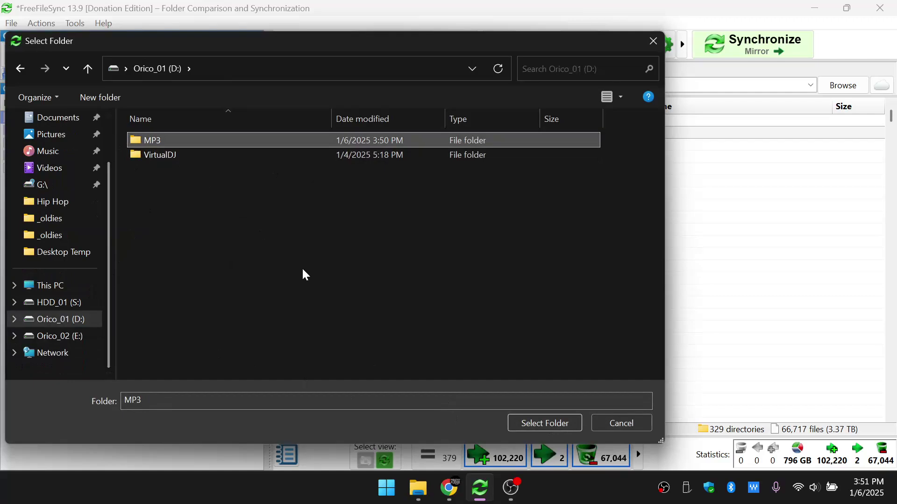
{"action": "left_click", "coordinate": [529, 422]}
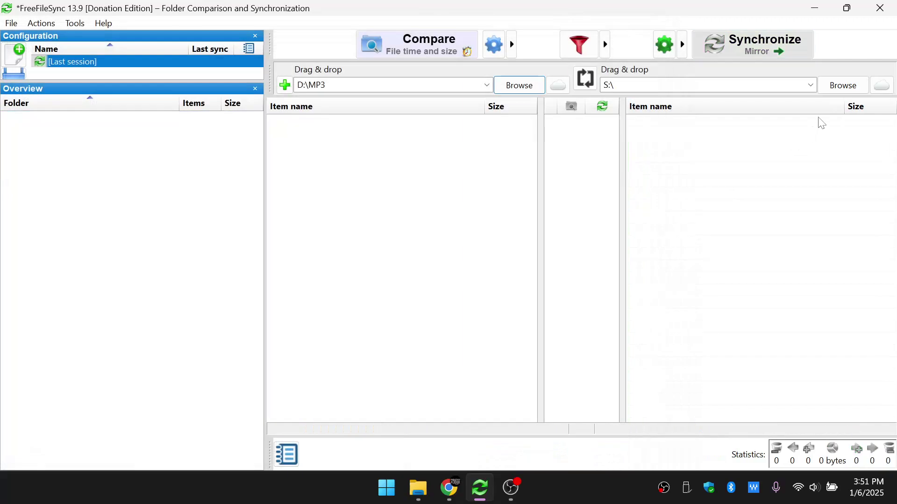
Set the MP3 folder on the HDD_01 (S:) drive as the target and compare the two folders.
{"action": "left_click", "coordinate": [843, 86]}
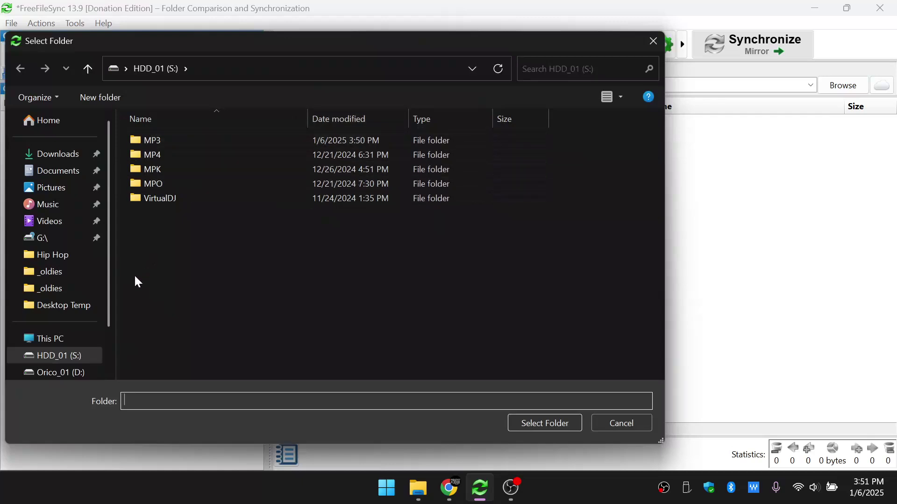
{"action": "left_click", "coordinate": [47, 355]}
{"action": "left_click", "coordinate": [148, 141]}
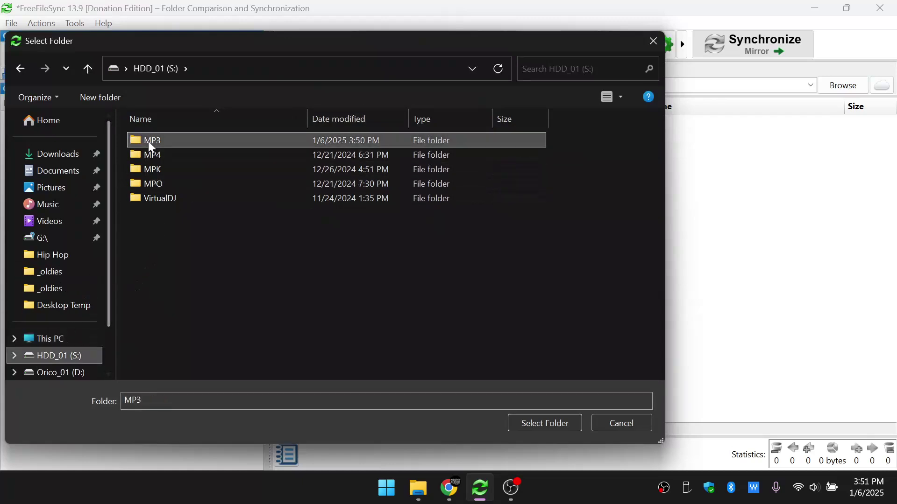
{"action": "left_click", "coordinate": [523, 423]}
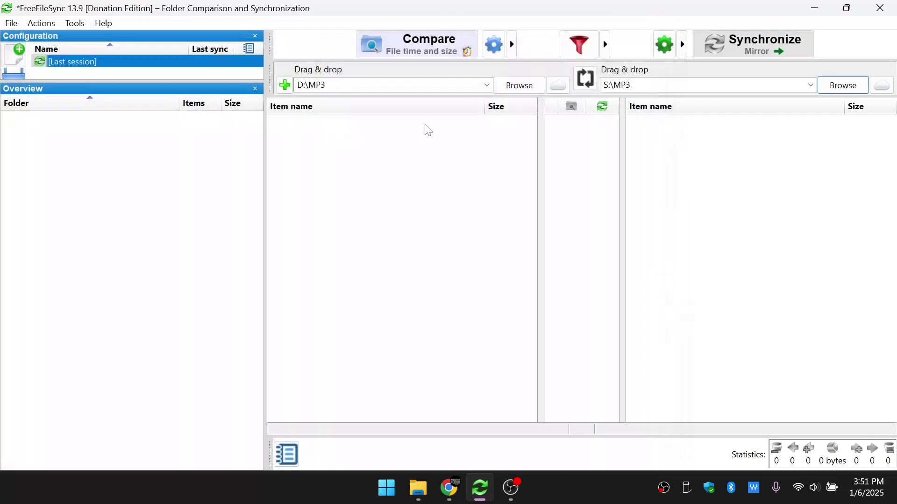
{"action": "left_click", "coordinate": [418, 52]}
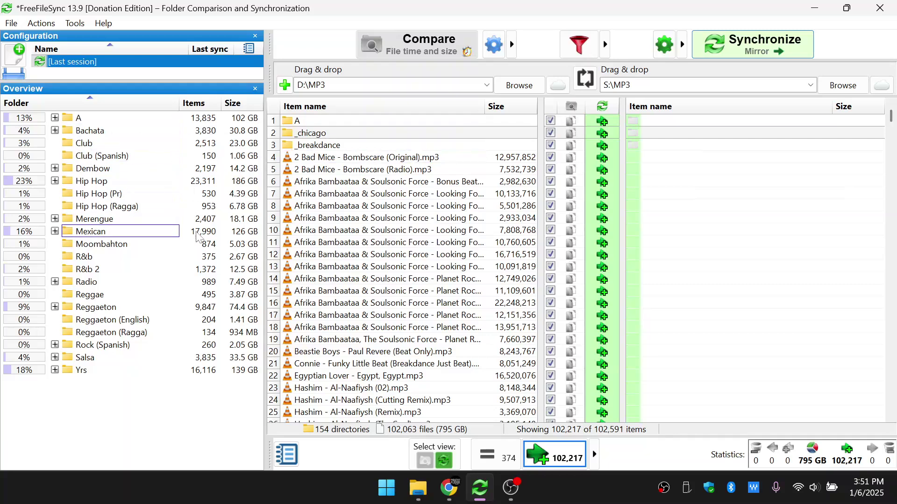
Sort the overview by item count, smallest first, and synchronize only the Reggaeton (Ragga) folder.
{"action": "left_click", "coordinate": [194, 103]}
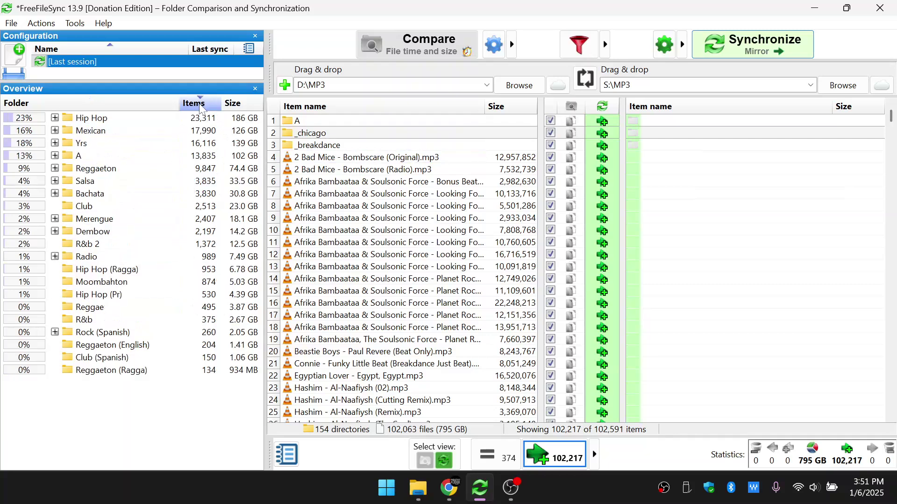
{"action": "left_click", "coordinate": [195, 103]}
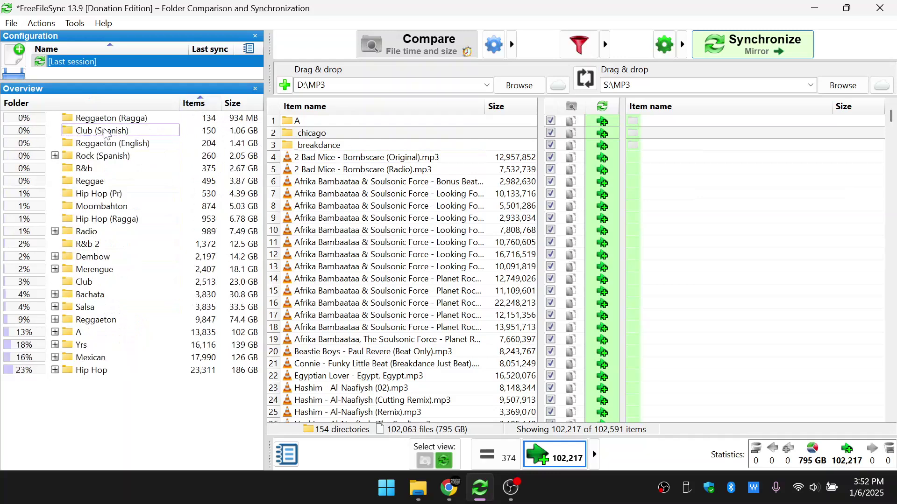
{"action": "left_click", "coordinate": [132, 122]}
{"action": "left_click", "coordinate": [140, 132]}
{"action": "left_click", "coordinate": [140, 121]}
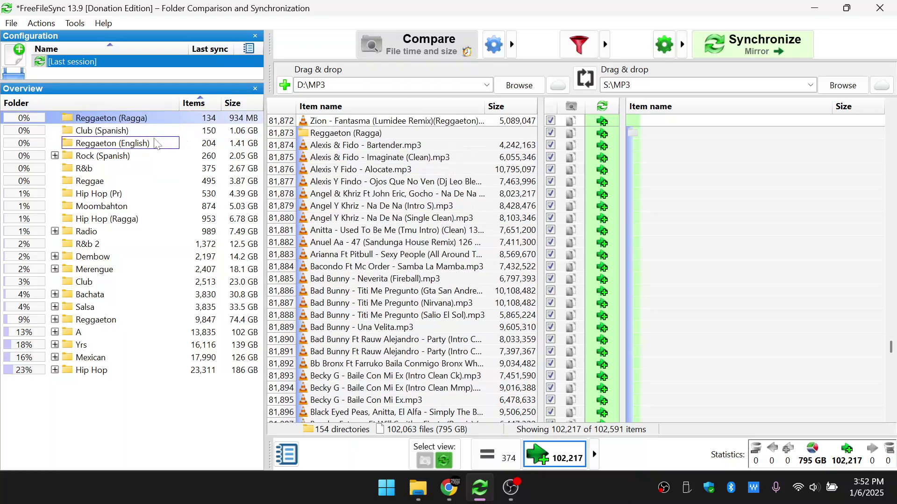
{"action": "left_click", "coordinate": [134, 133]}
{"action": "left_click", "coordinate": [136, 122]}
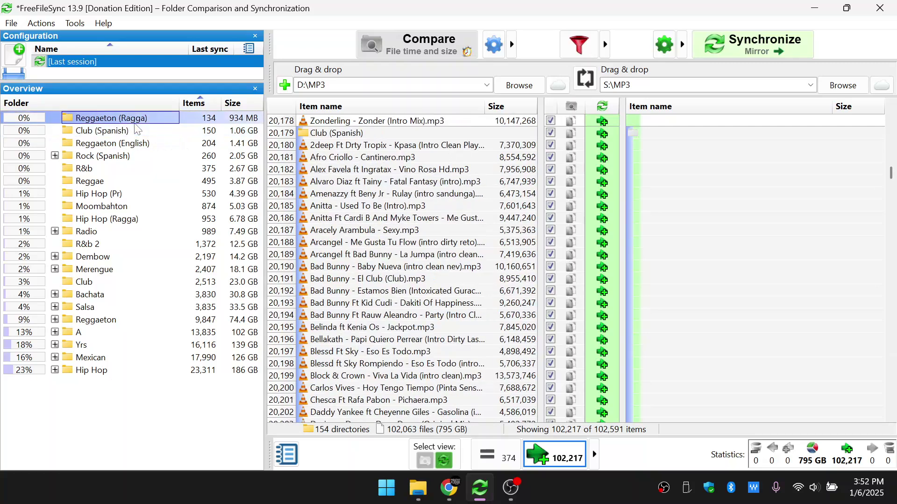
{"action": "key", "text": "F9"}
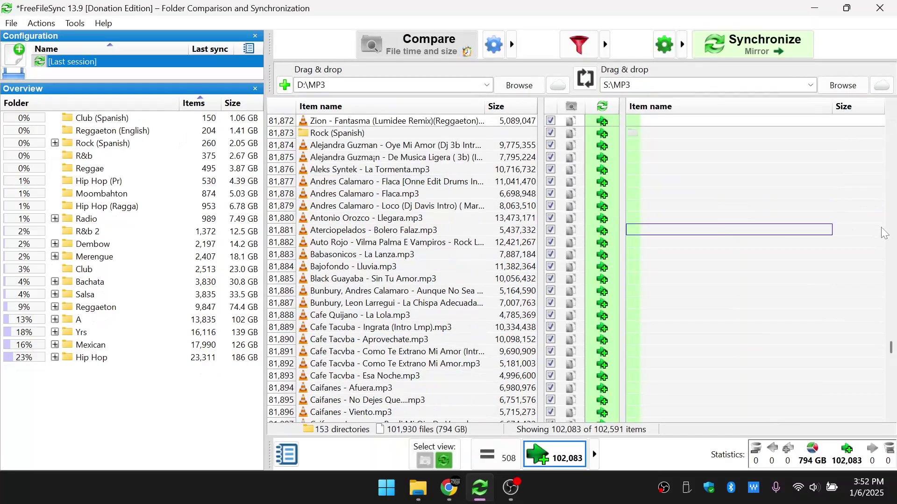
Synchronize only the Club (Spanish) folder to the target.
{"action": "left_click", "coordinate": [111, 120]}
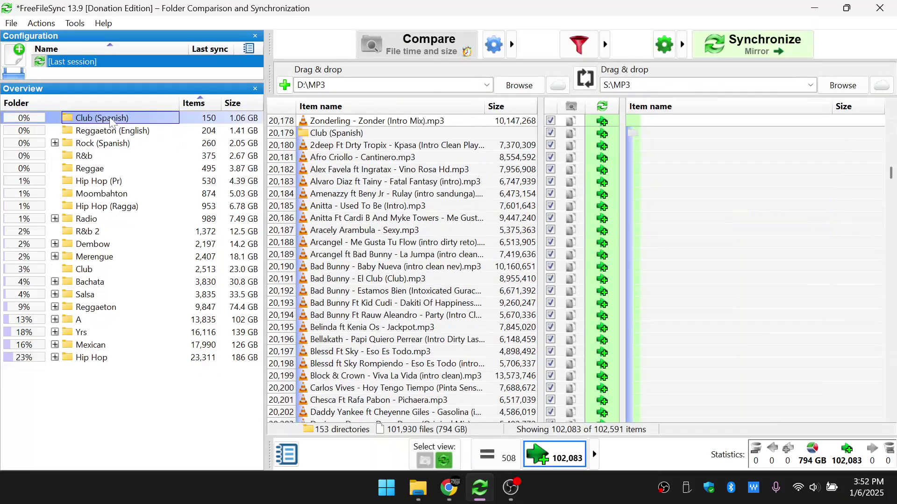
{"action": "key", "text": "F9"}
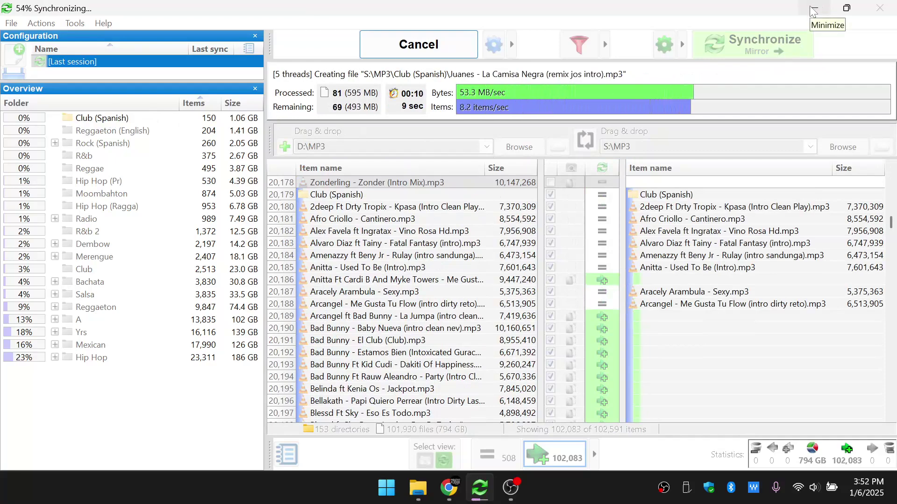
Switch to File Explorer and examine the MP3 folder on HDD_01 (S:) and the files inside its Club (Spanish) folder.
{"action": "left_click", "coordinate": [813, 9]}
{"action": "double_click", "coordinate": [26, 21]}
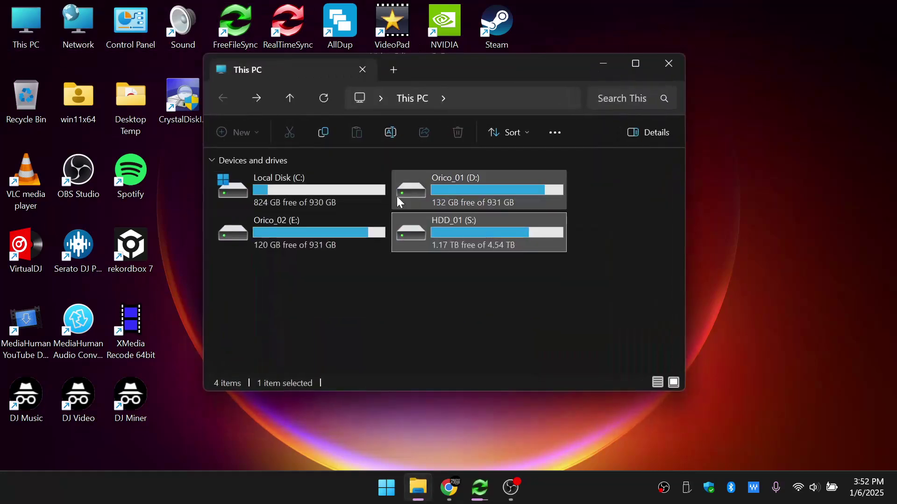
{"action": "double_click", "coordinate": [428, 237]}
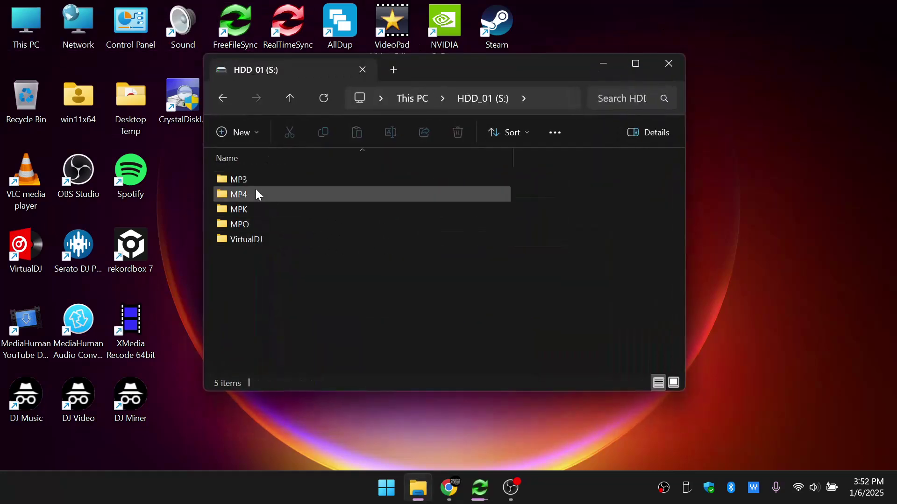
{"action": "double_click", "coordinate": [251, 180]}
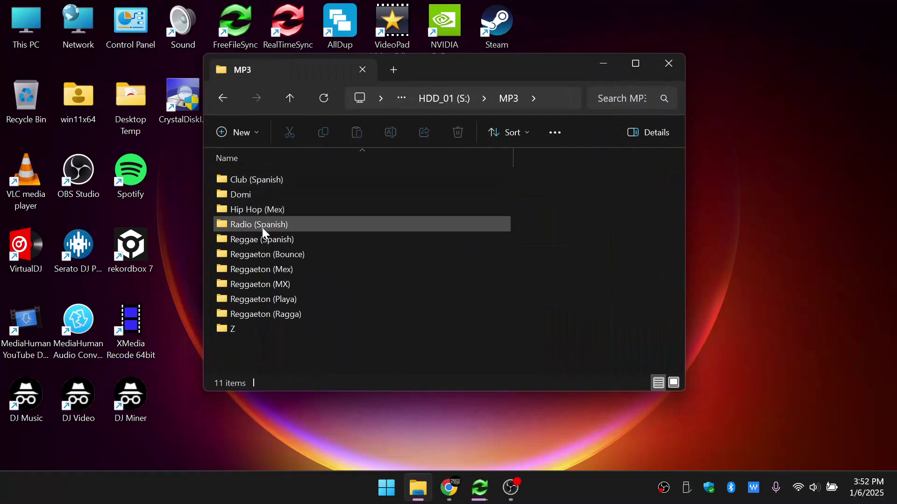
{"action": "left_click", "coordinate": [259, 182]}
{"action": "double_click", "coordinate": [259, 182]}
{"action": "scroll", "coordinate": [309, 245], "scroll_direction": "down", "scroll_amount": 20}
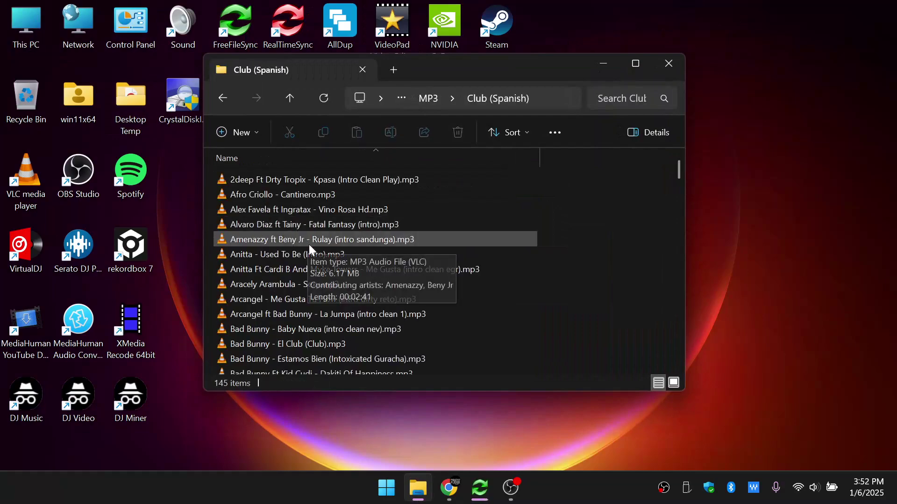
{"action": "scroll", "coordinate": [309, 250], "scroll_direction": "up", "scroll_amount": 20}
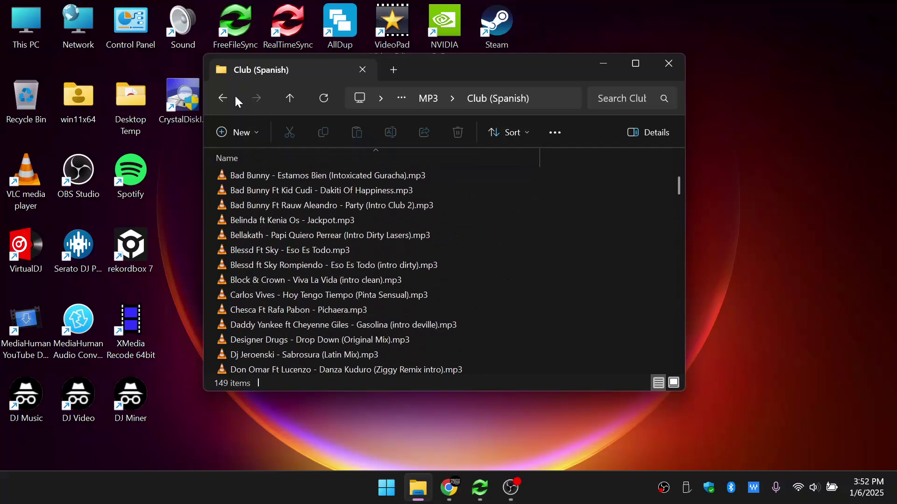
{"action": "left_click", "coordinate": [223, 97]}
Switch back to FreeFileSync, start synchronizing only the Rock (Spanish) folder, and cancel the run partway.
{"action": "key", "text": "alt+Tab"}
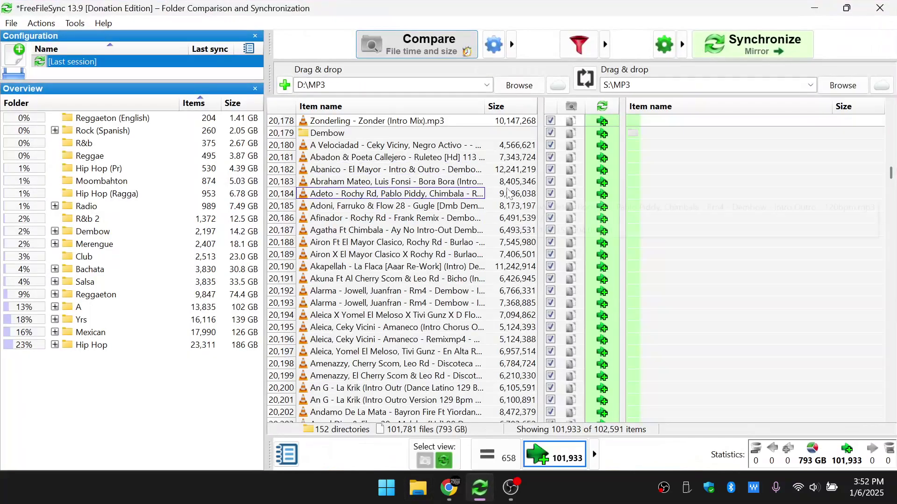
{"action": "left_click", "coordinate": [98, 120]}
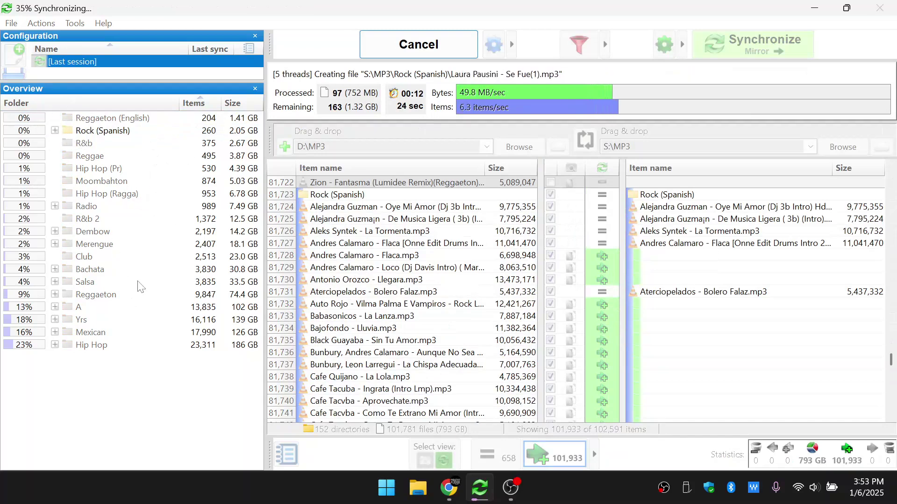
{"action": "left_click", "coordinate": [431, 48]}
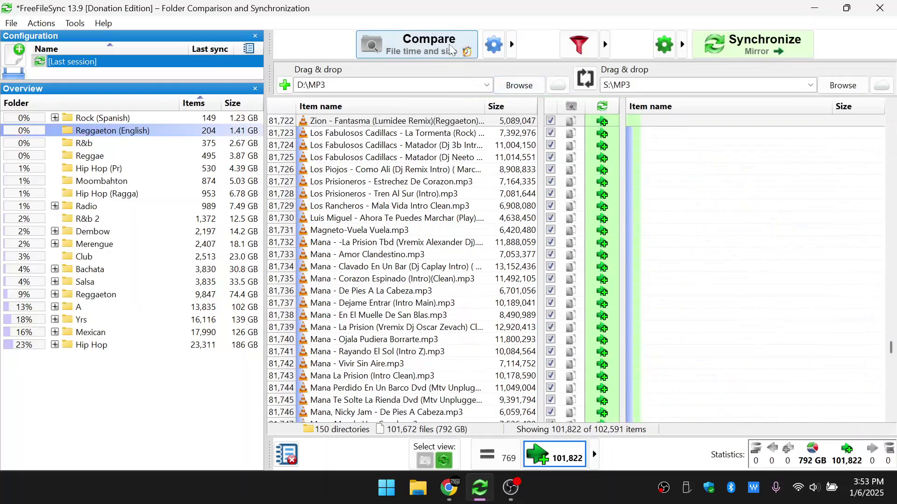
Compare the MP3 folders again and synchronize the remaining files of the Rock (Spanish) folder.
{"action": "left_click", "coordinate": [434, 47]}
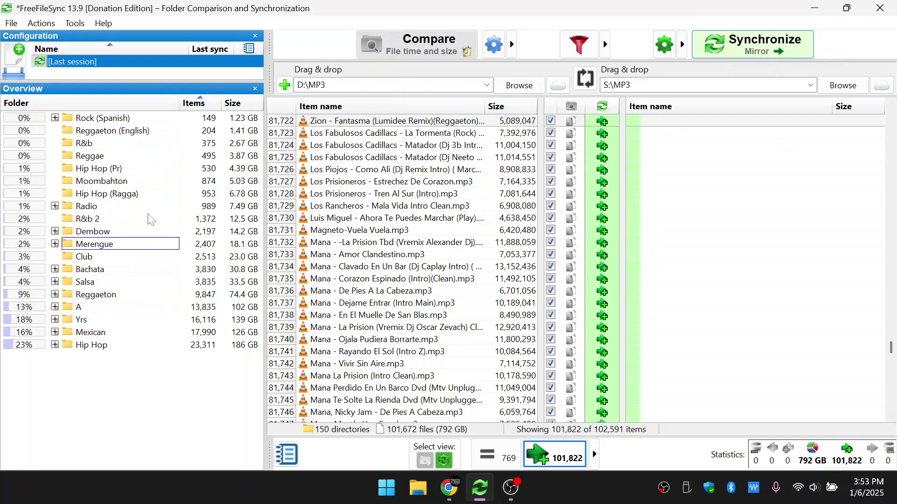
{"action": "left_click", "coordinate": [117, 124]}
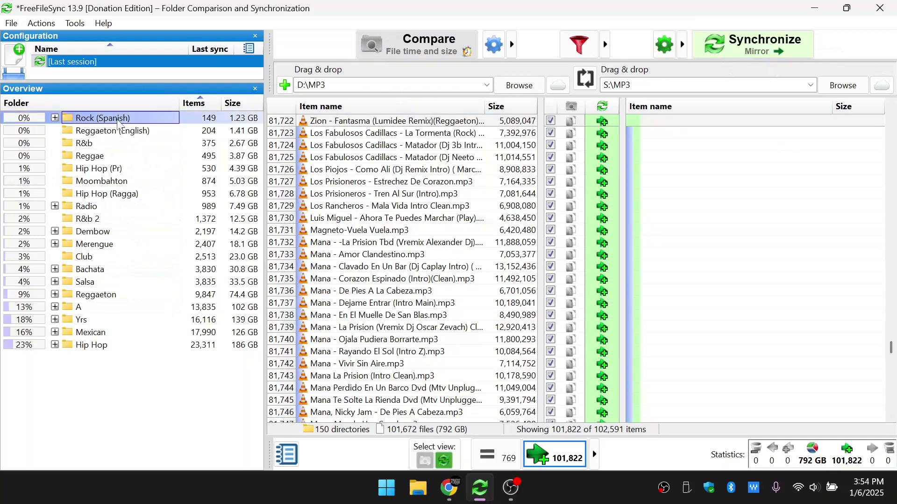
{"action": "left_click", "coordinate": [135, 346]}
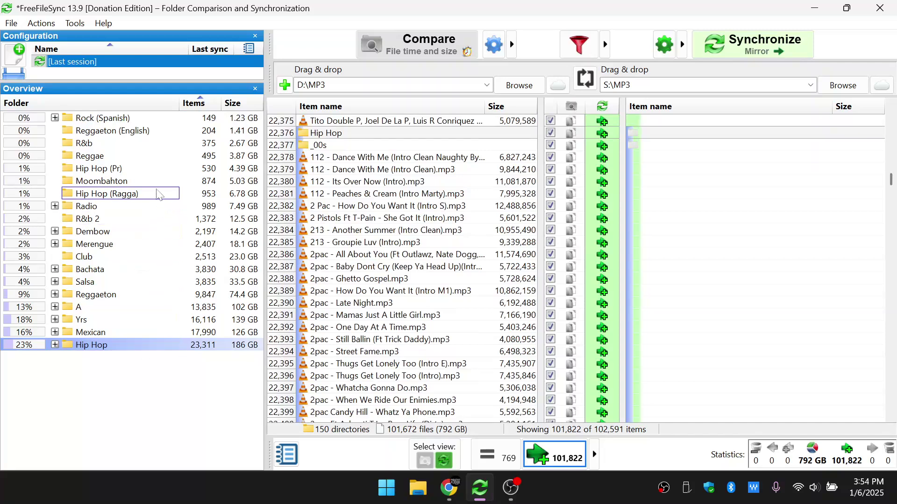
{"action": "left_click", "coordinate": [134, 121]}
{"action": "left_click", "coordinate": [151, 133]}
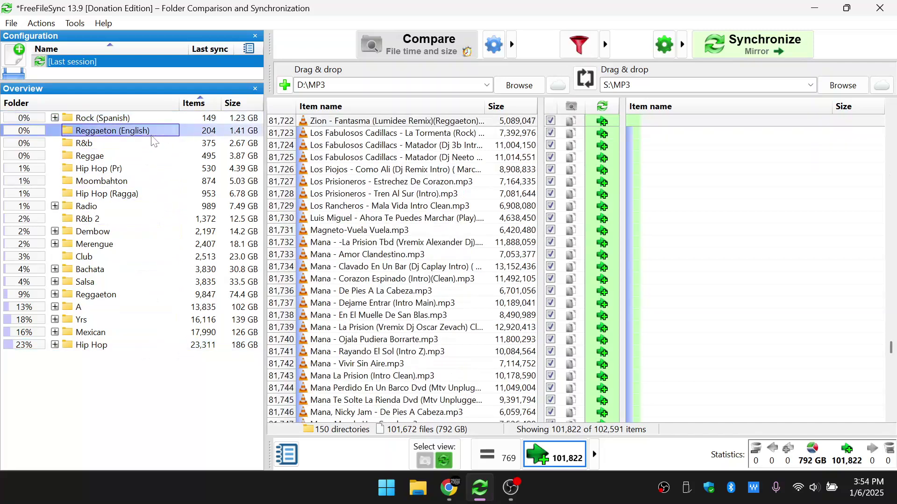
{"action": "left_click", "coordinate": [153, 120]}
{"action": "left_click", "coordinate": [155, 210]}
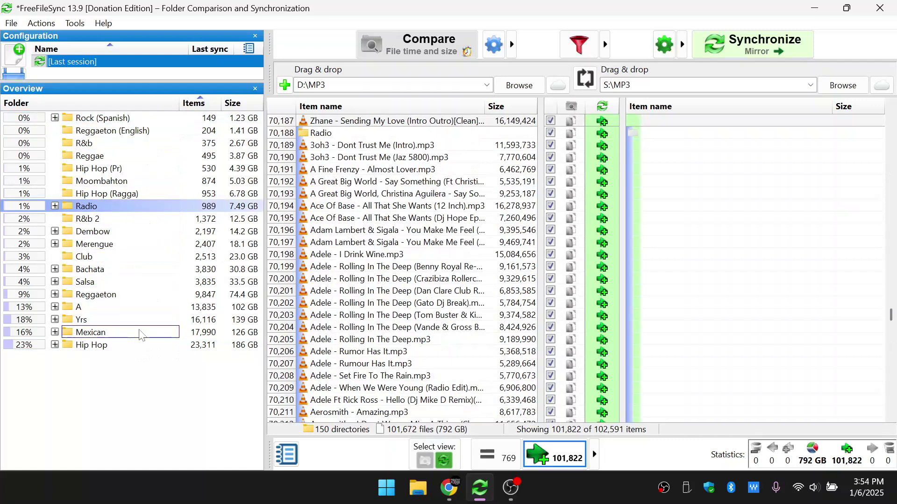
{"action": "left_click", "coordinate": [113, 121]}
{"action": "key", "text": "F9"}
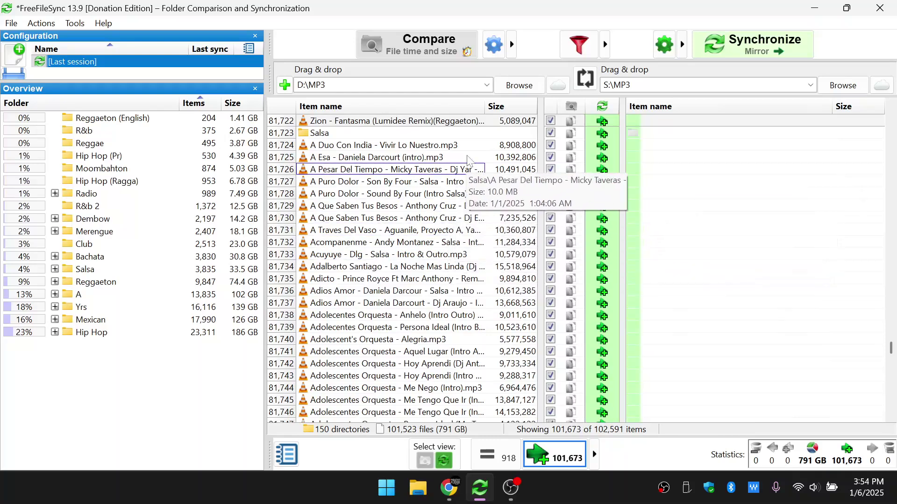
Set the whole Orico_02 (E:) drive as the target.
{"action": "left_click", "coordinate": [847, 89]}
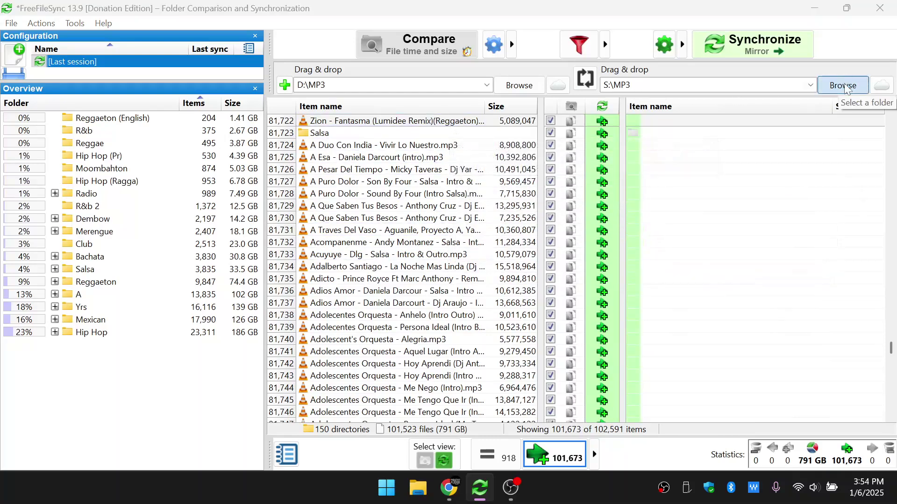
{"action": "scroll", "coordinate": [58, 367], "scroll_direction": "down", "scroll_amount": 1}
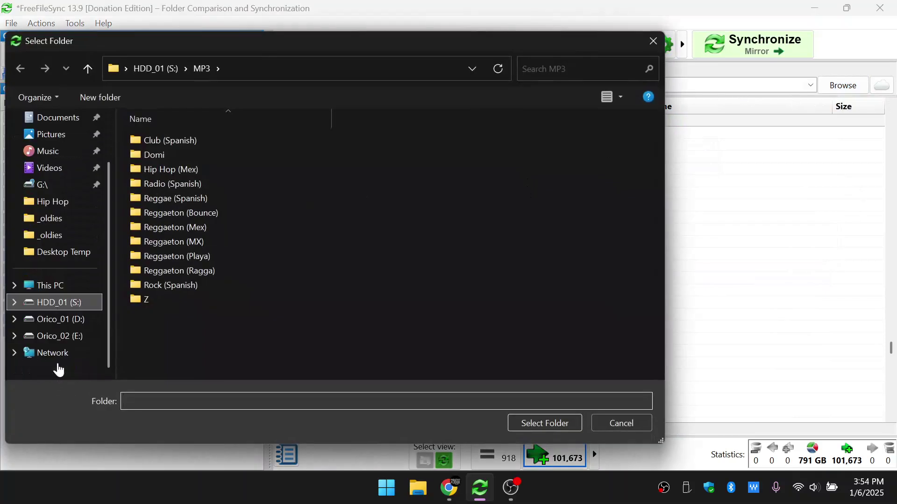
{"action": "left_click", "coordinate": [64, 340]}
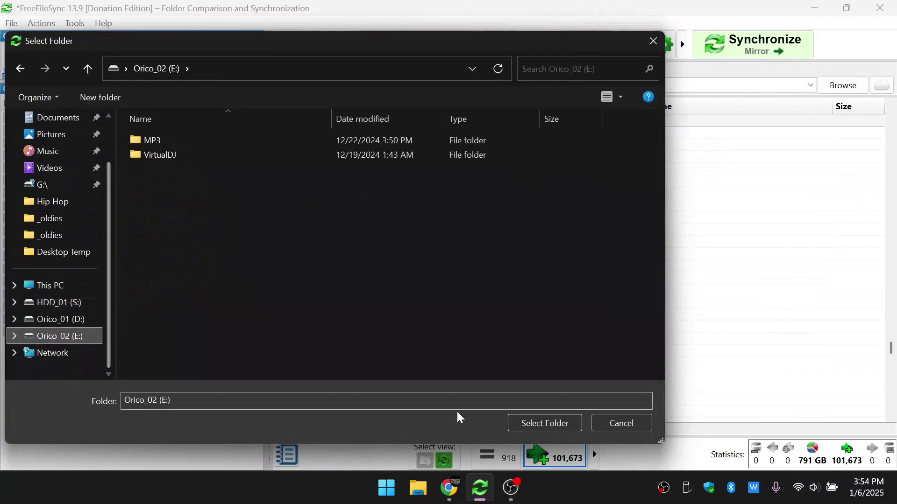
{"action": "left_click", "coordinate": [537, 423]}
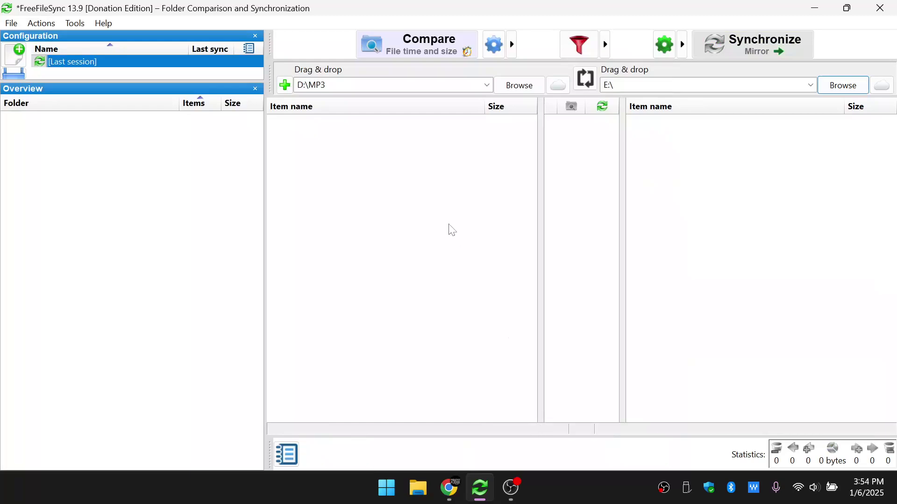
Set the whole Orico_01 (D:) drive as the source.
{"action": "left_click", "coordinate": [509, 91]}
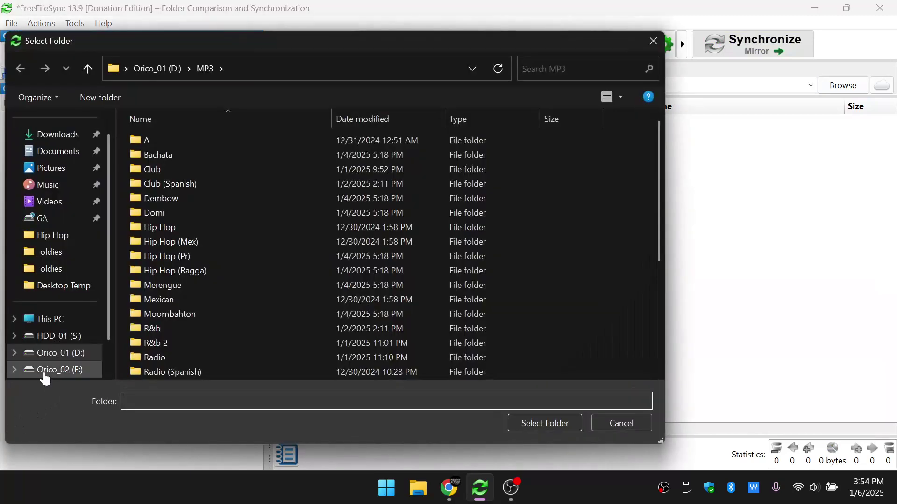
{"action": "left_click", "coordinate": [55, 353]}
{"action": "left_click", "coordinate": [537, 423]}
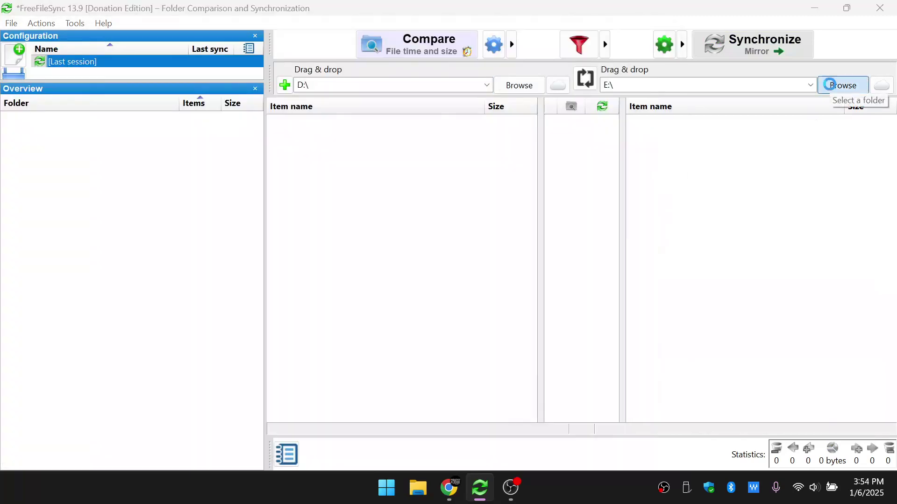
Reselect the whole Orico_02 (E:) drive as the target and compare it with Orico_01 (D:).
{"action": "left_click", "coordinate": [842, 85]}
{"action": "left_click", "coordinate": [59, 343]}
{"action": "key", "text": "Return"}
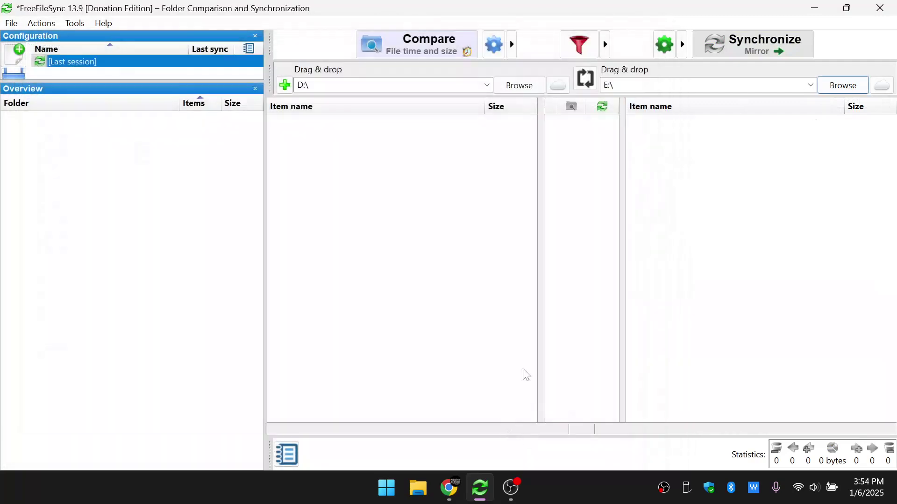
{"action": "key", "text": "Return"}
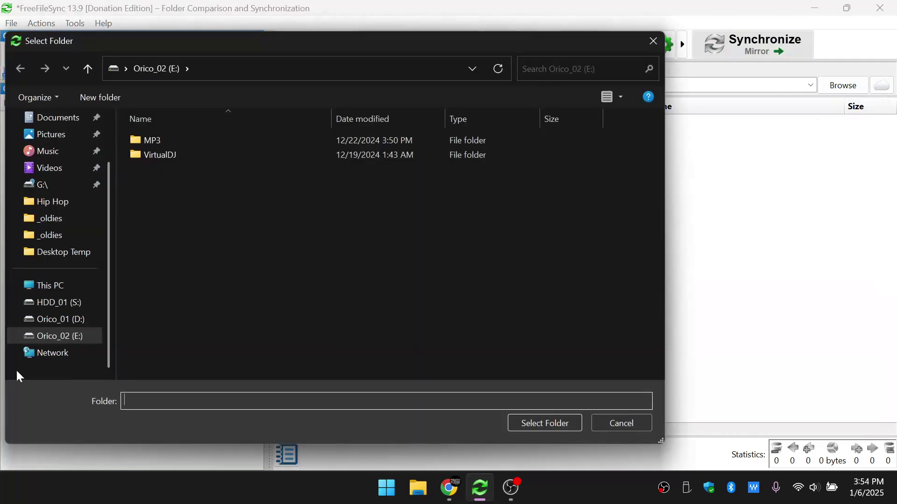
{"action": "left_click", "coordinate": [70, 336]}
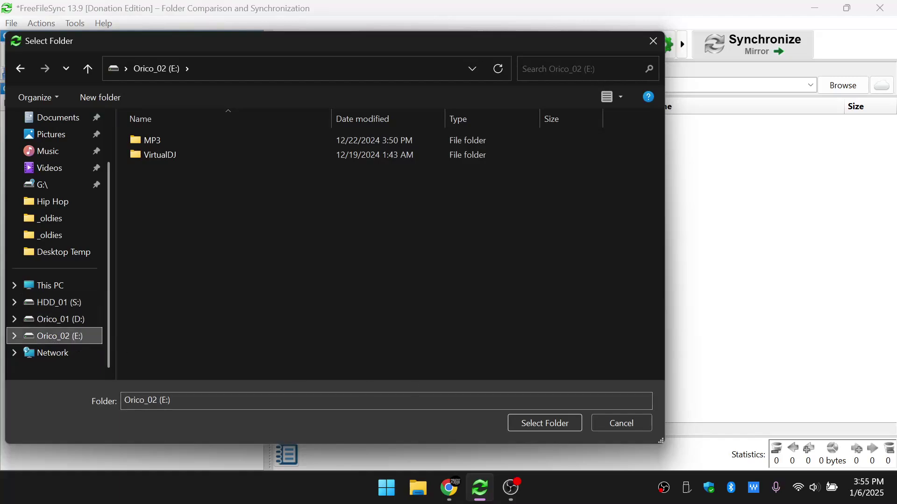
{"action": "left_click", "coordinate": [537, 424]}
{"action": "left_click", "coordinate": [419, 51]}
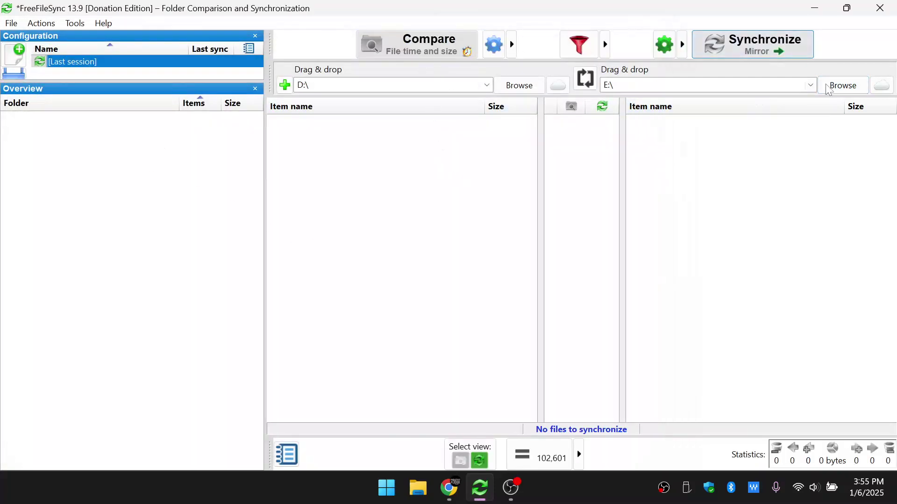
Keep Orico_01 (D:) as the source, set the whole HDD_01 (S:) drive as the target, and compare the two drives.
{"action": "left_click", "coordinate": [519, 86]}
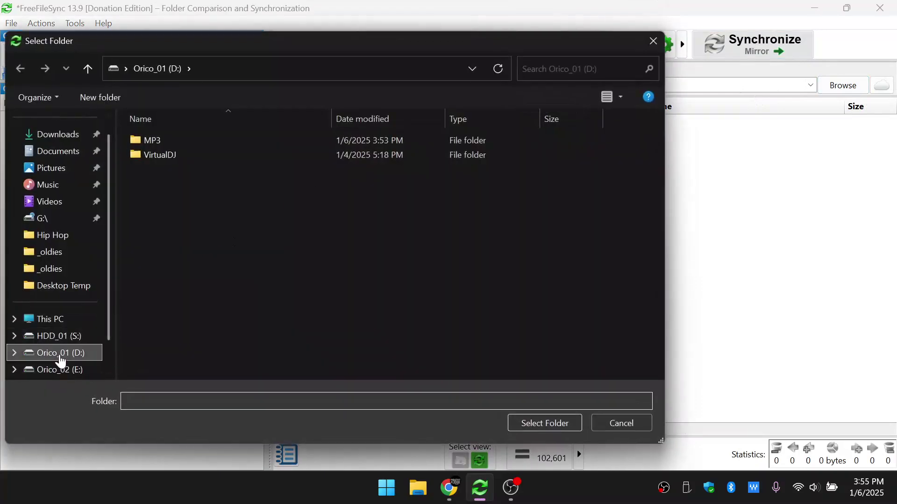
{"action": "left_click", "coordinate": [548, 424]}
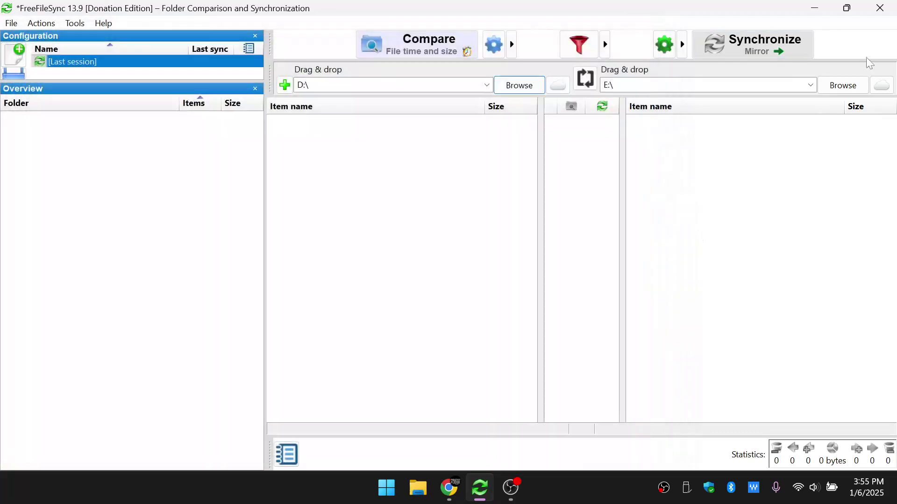
{"action": "left_click", "coordinate": [842, 85]}
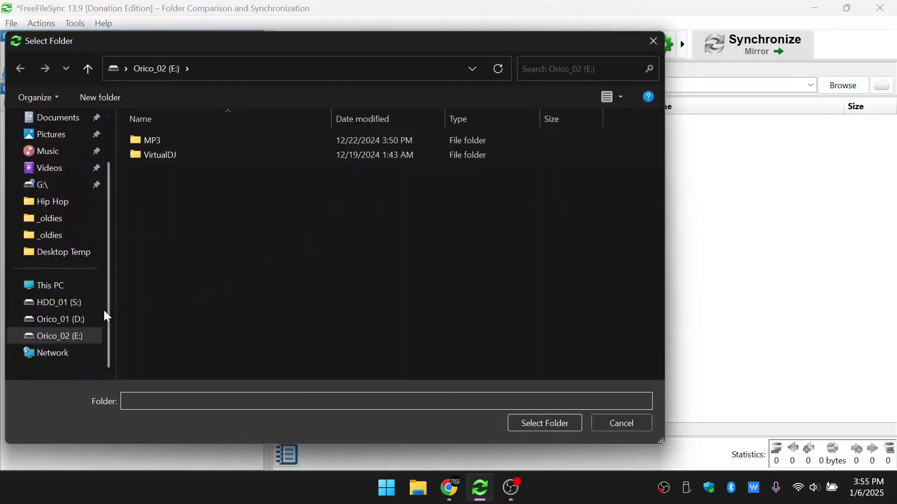
{"action": "left_click", "coordinate": [67, 304]}
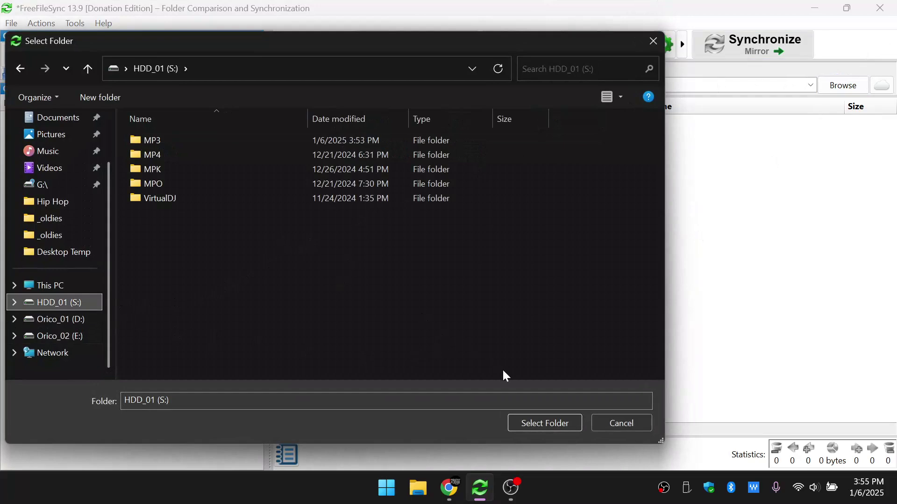
{"action": "left_click", "coordinate": [532, 422]}
{"action": "left_click", "coordinate": [417, 47]}
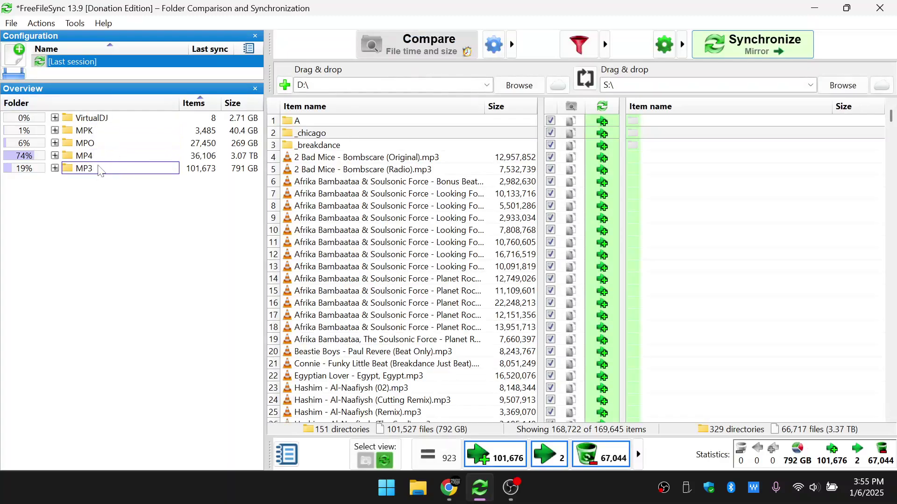
Examine the VirtualDJ and neighbouring files in the comparison and sort the folder overview by folder name.
{"action": "left_click", "coordinate": [106, 122]}
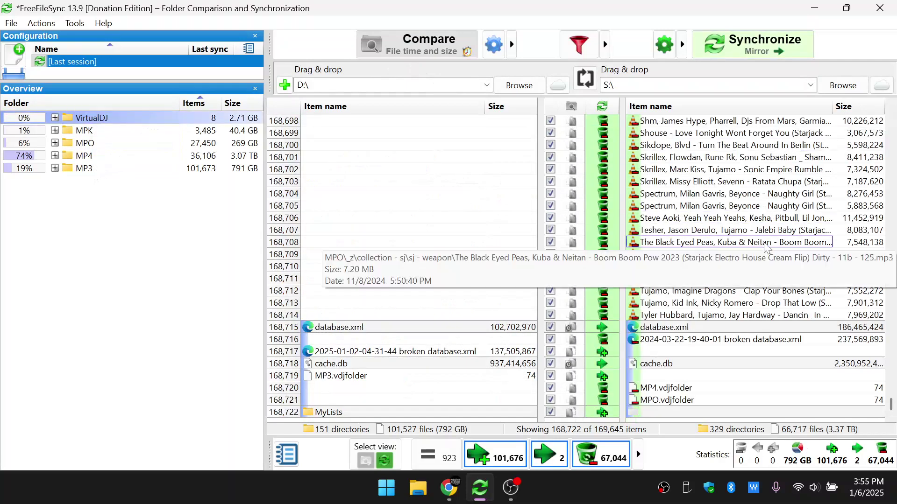
{"action": "scroll", "coordinate": [766, 248], "scroll_direction": "up", "scroll_amount": 5}
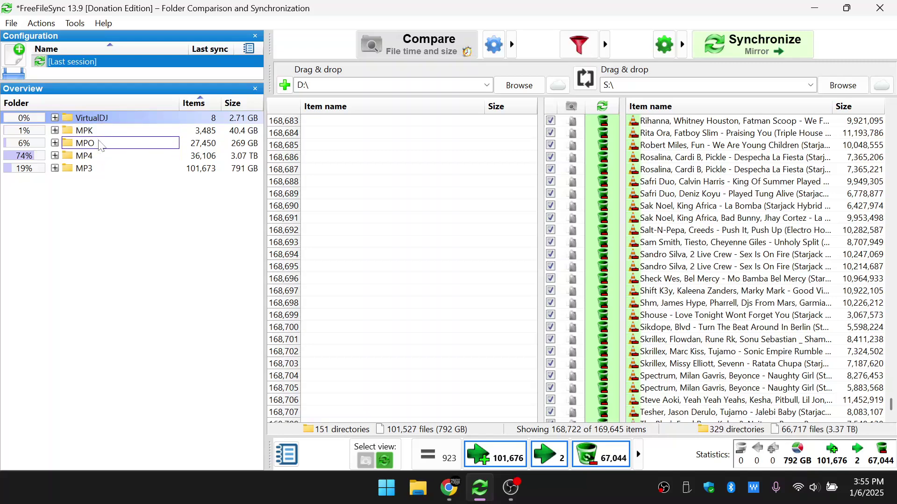
{"action": "left_click", "coordinate": [103, 104]}
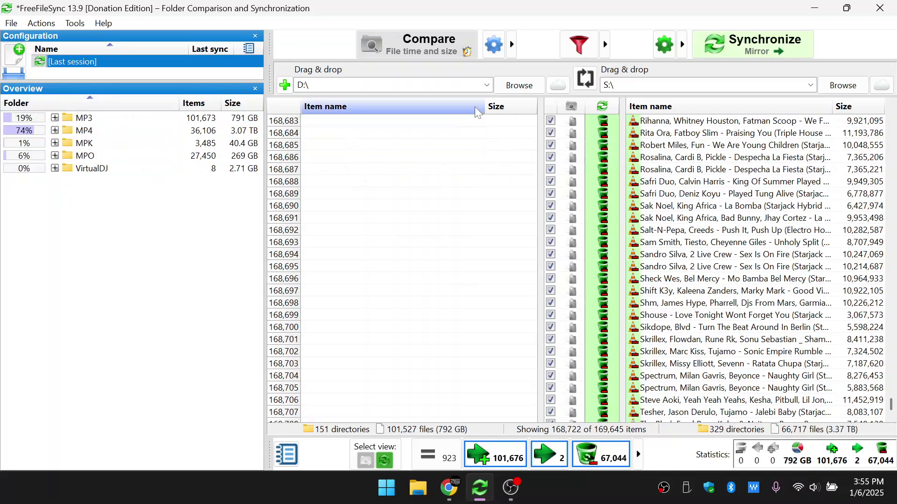
Set the MP3 folder on Orico_01 (D:) as the source.
{"action": "left_click", "coordinate": [519, 86]}
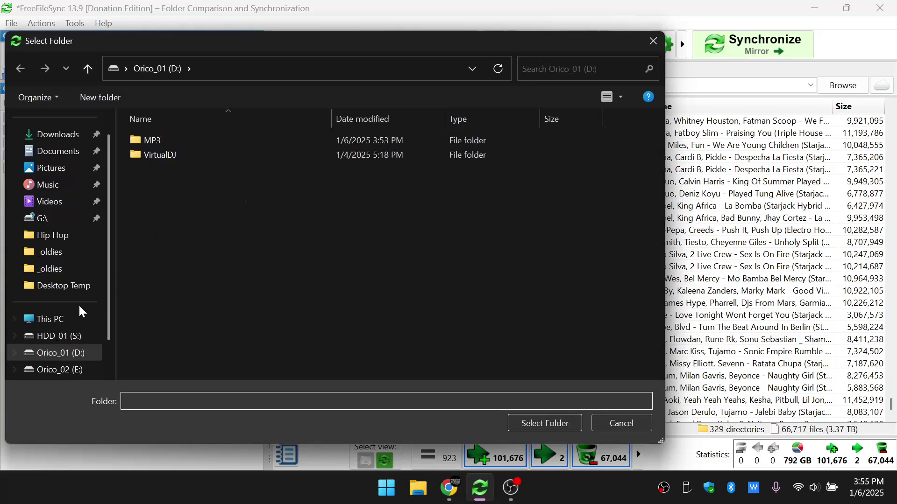
{"action": "left_click", "coordinate": [54, 353]}
{"action": "left_click", "coordinate": [525, 422]}
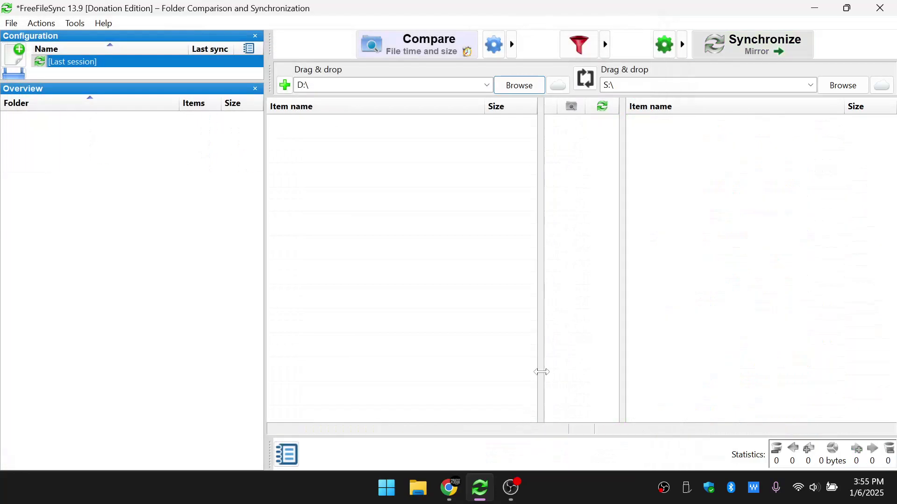
{"action": "left_click", "coordinate": [519, 85]}
{"action": "left_click", "coordinate": [516, 422]}
Set the MP3 folder on HDD_01 (S:) as the target and compare it with the source.
{"action": "left_click", "coordinate": [843, 85]}
{"action": "scroll", "coordinate": [65, 346], "scroll_direction": "down", "scroll_amount": 2}
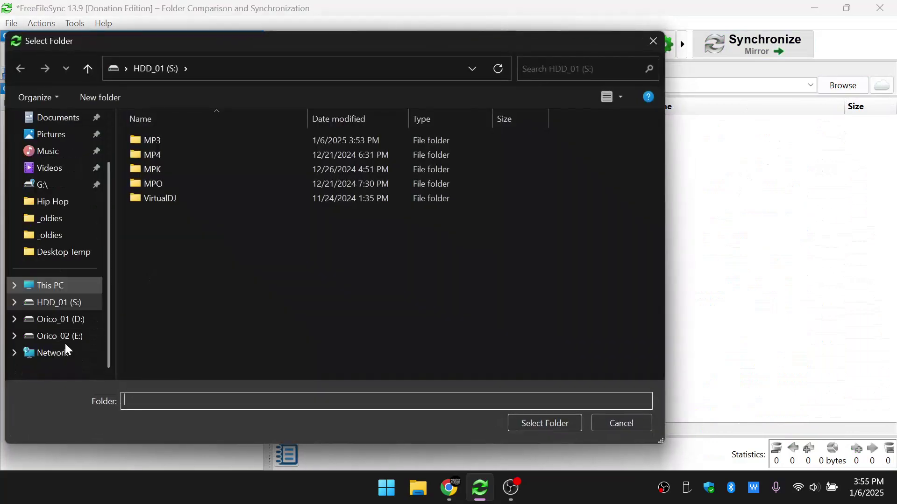
{"action": "left_click", "coordinate": [59, 304]}
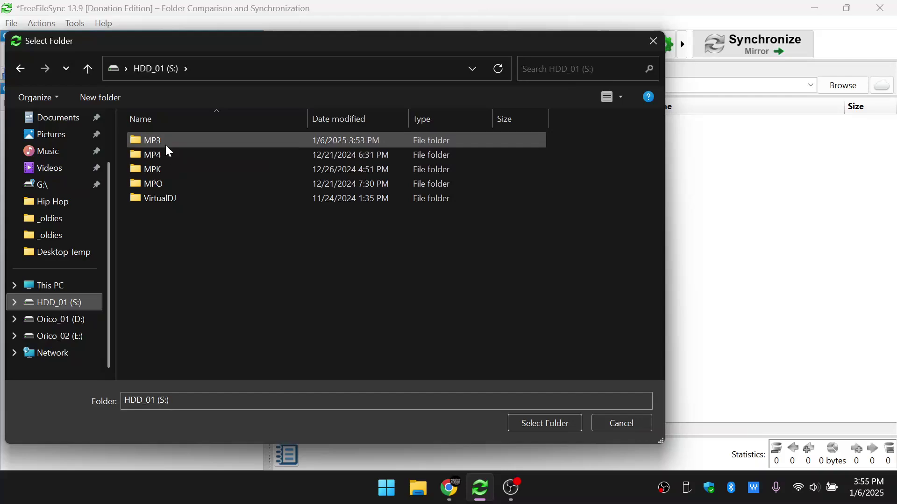
{"action": "left_click", "coordinate": [168, 142]}
{"action": "left_click", "coordinate": [546, 425]}
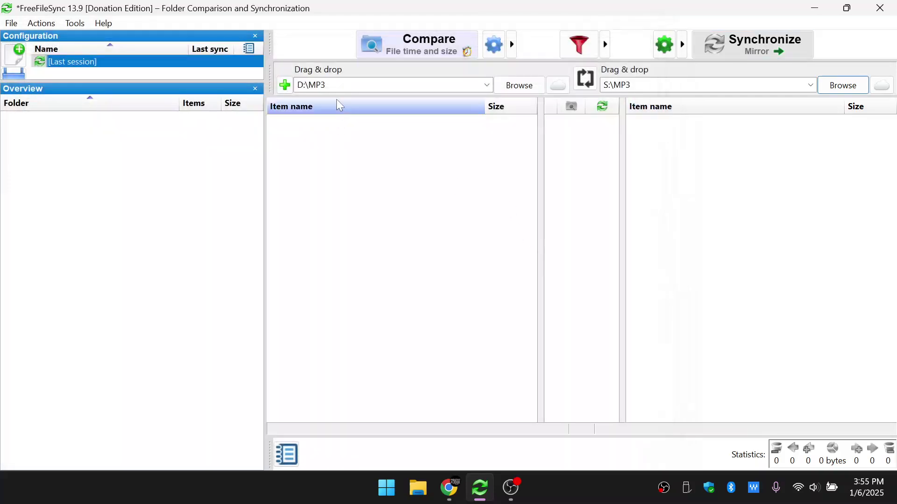
{"action": "left_click", "coordinate": [439, 56]}
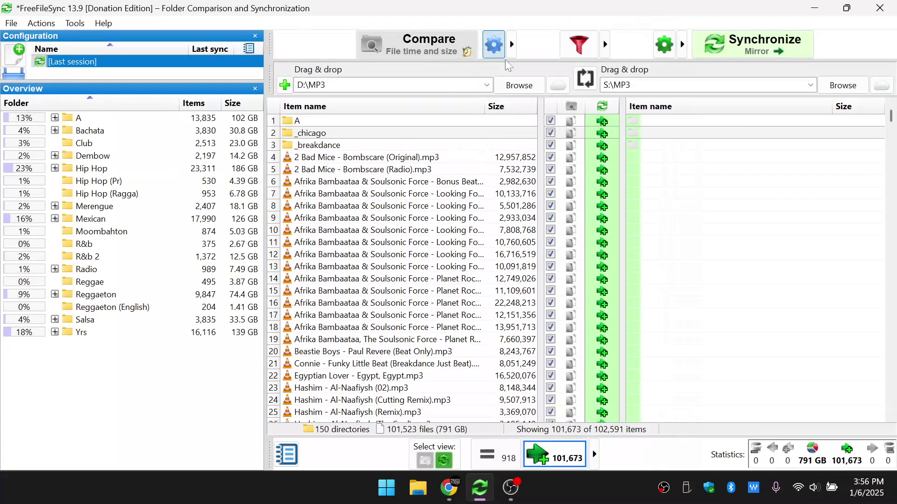
Review the comparison and filter settings without changing them.
{"action": "left_click", "coordinate": [494, 45]}
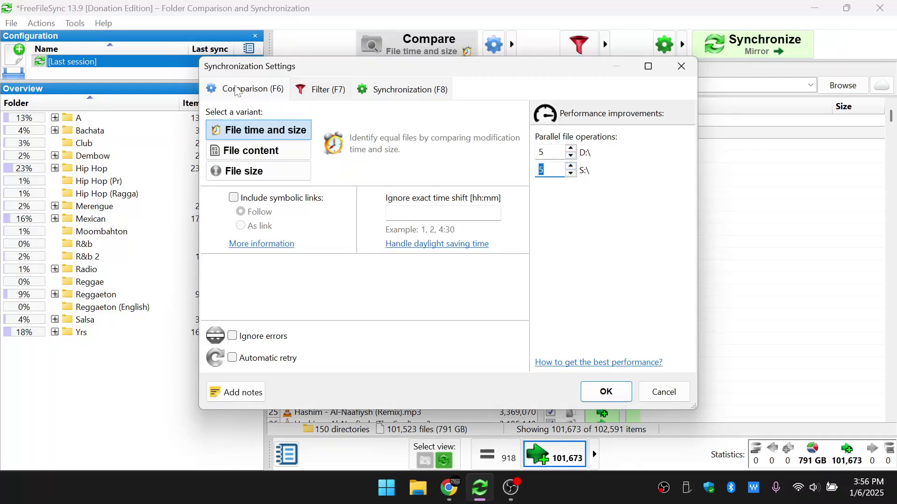
{"action": "left_click", "coordinate": [326, 91]}
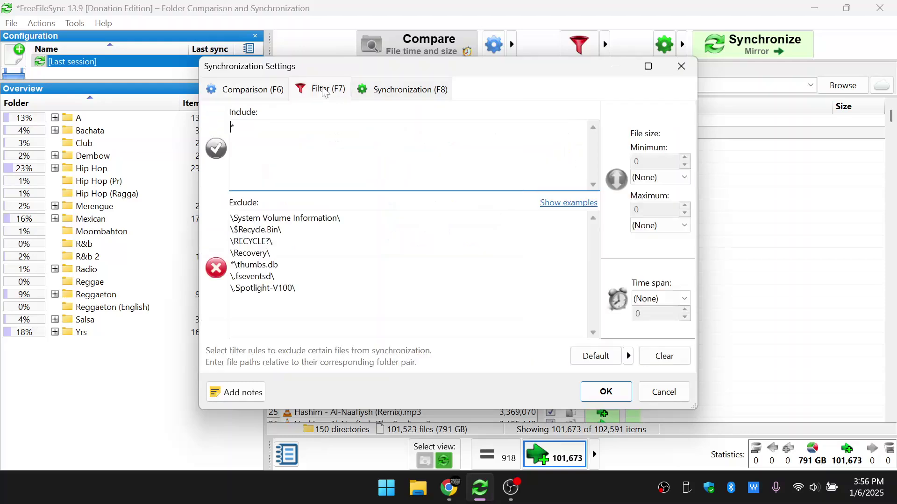
{"action": "left_click", "coordinate": [225, 91]}
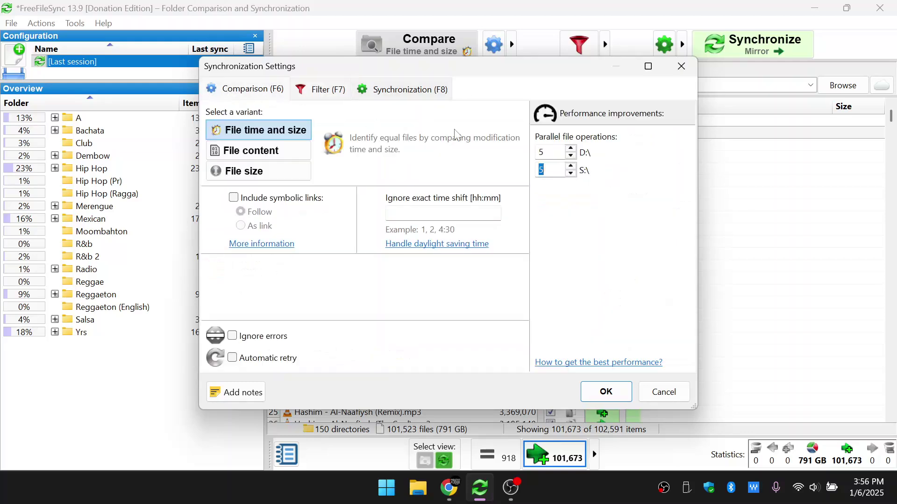
{"action": "left_click", "coordinate": [606, 393]}
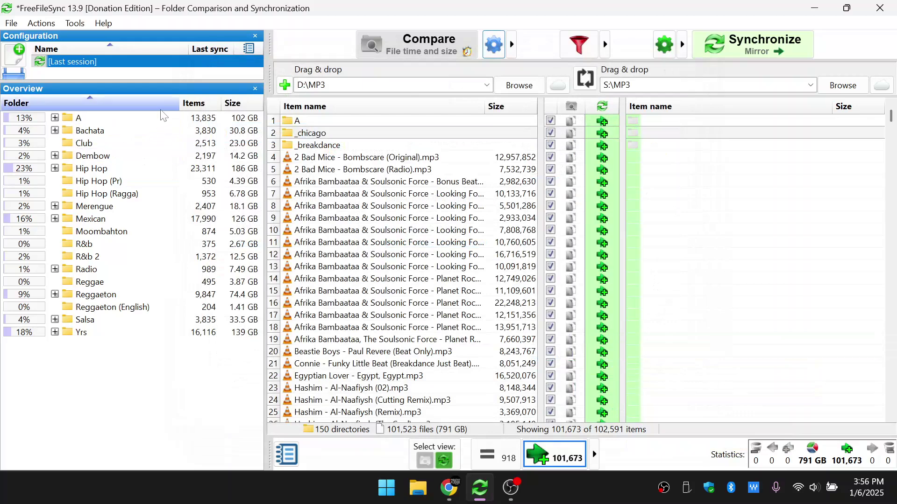
Sort the folder overview by item count and synchronize only the Reggaeton (English) folder.
{"action": "left_click", "coordinate": [194, 103]}
{"action": "left_click", "coordinate": [194, 103]}
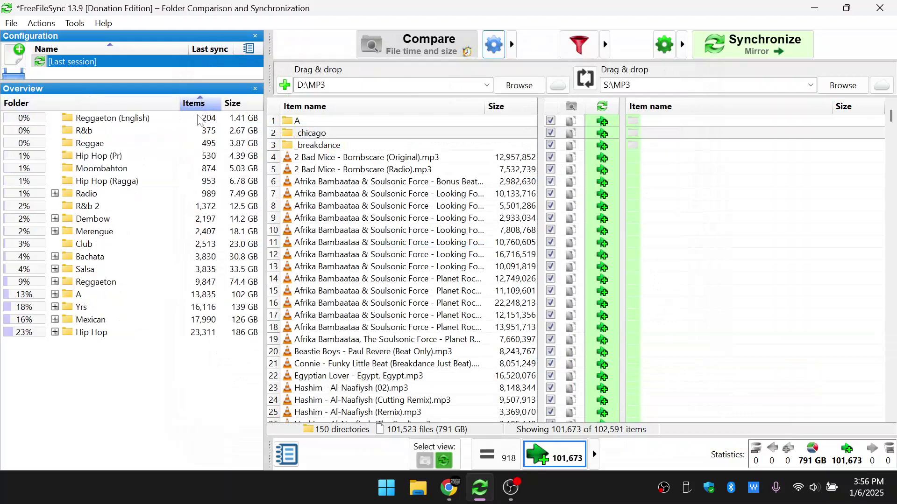
{"action": "left_click", "coordinate": [117, 119]}
{"action": "key", "text": "F9"}
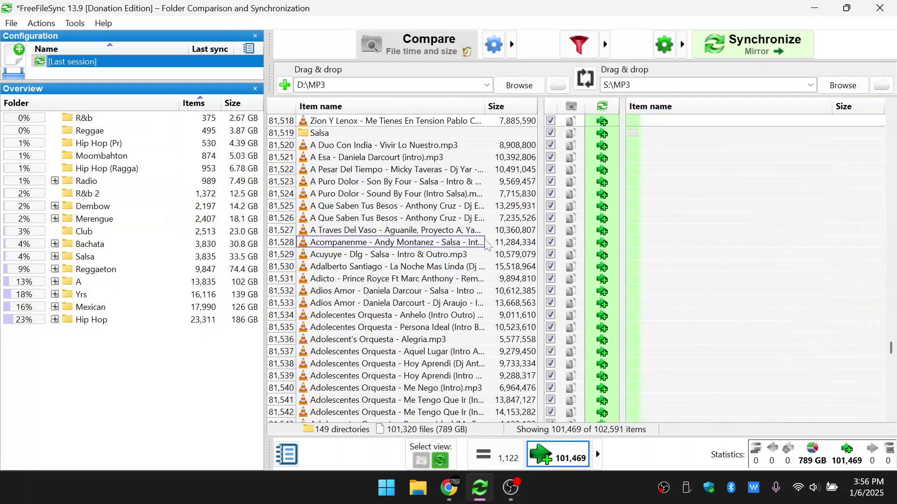
Switch to File Explorer and check the MP3 folder on HDD_01 (S:) for the Reggaeton (English) folder.
{"action": "left_click", "coordinate": [846, 8]}
{"action": "left_click", "coordinate": [736, 113]}
{"action": "double_click", "coordinate": [35, 19]}
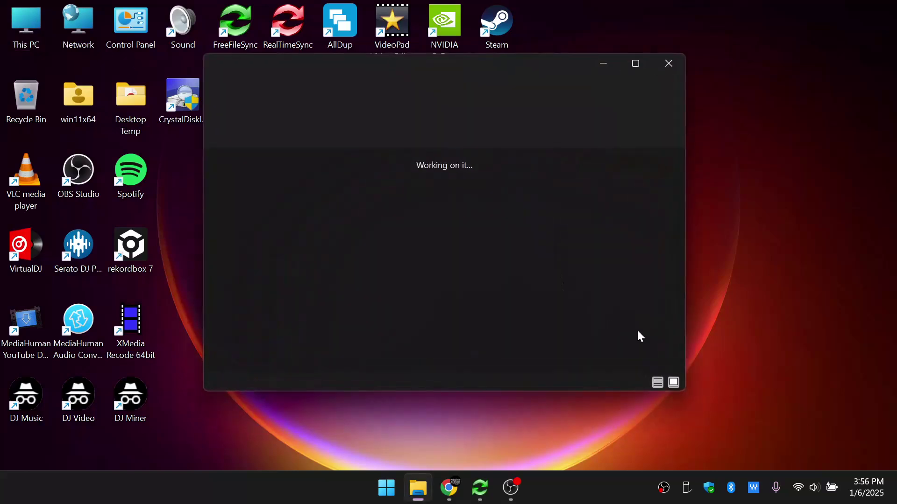
{"action": "double_click", "coordinate": [452, 231]}
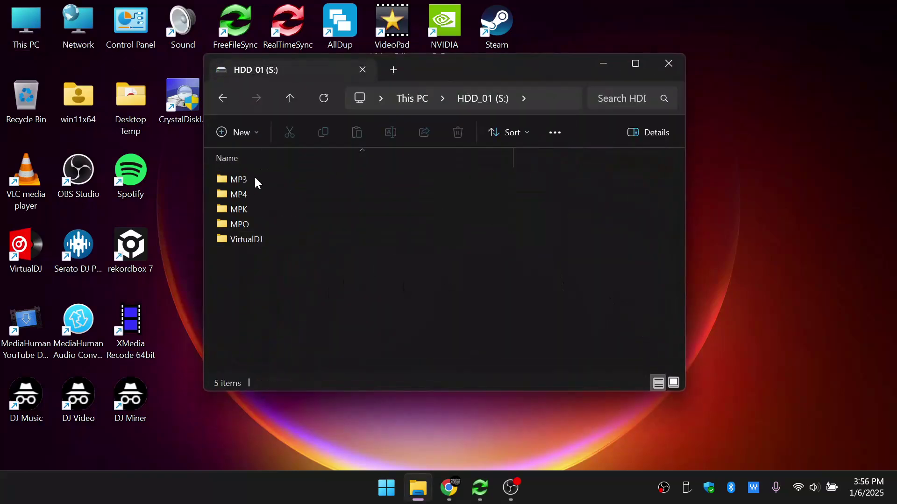
{"action": "double_click", "coordinate": [280, 179]}
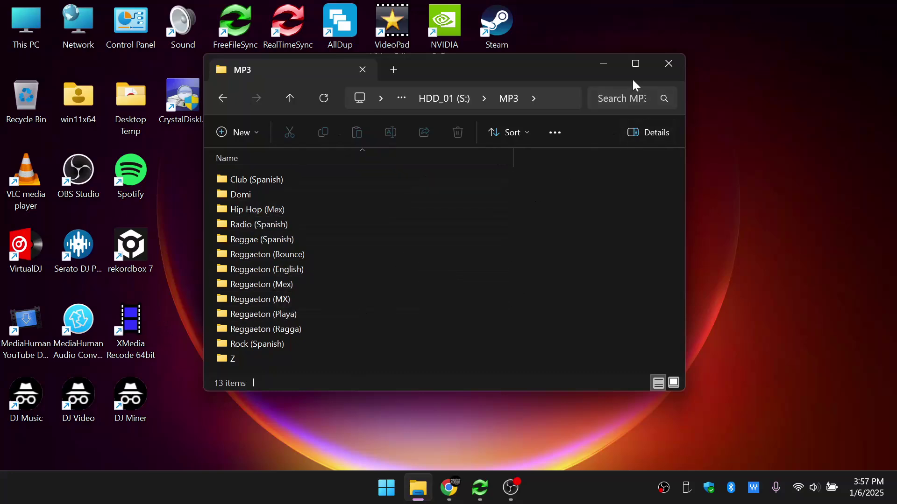
{"action": "left_click", "coordinate": [669, 64]}
Switch back to FreeFileSync and show the R&b folder's files in the comparison.
{"action": "left_click", "coordinate": [480, 488]}
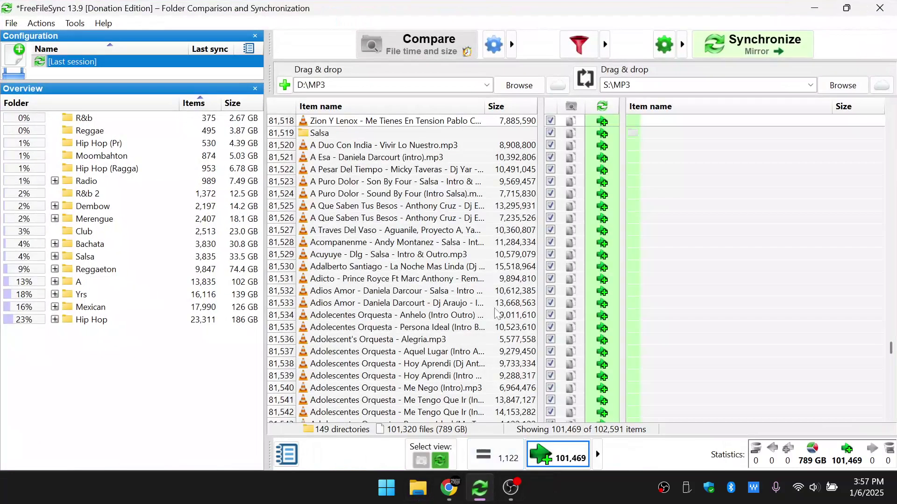
{"action": "left_click", "coordinate": [110, 122]}
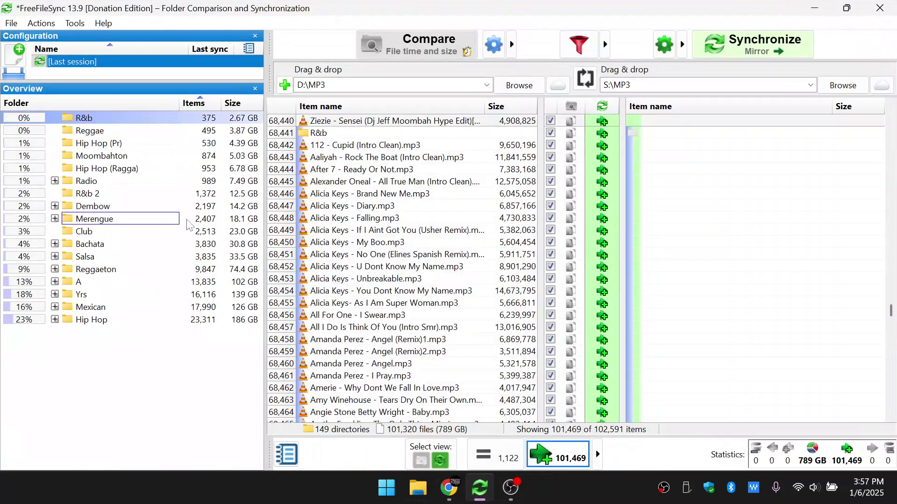